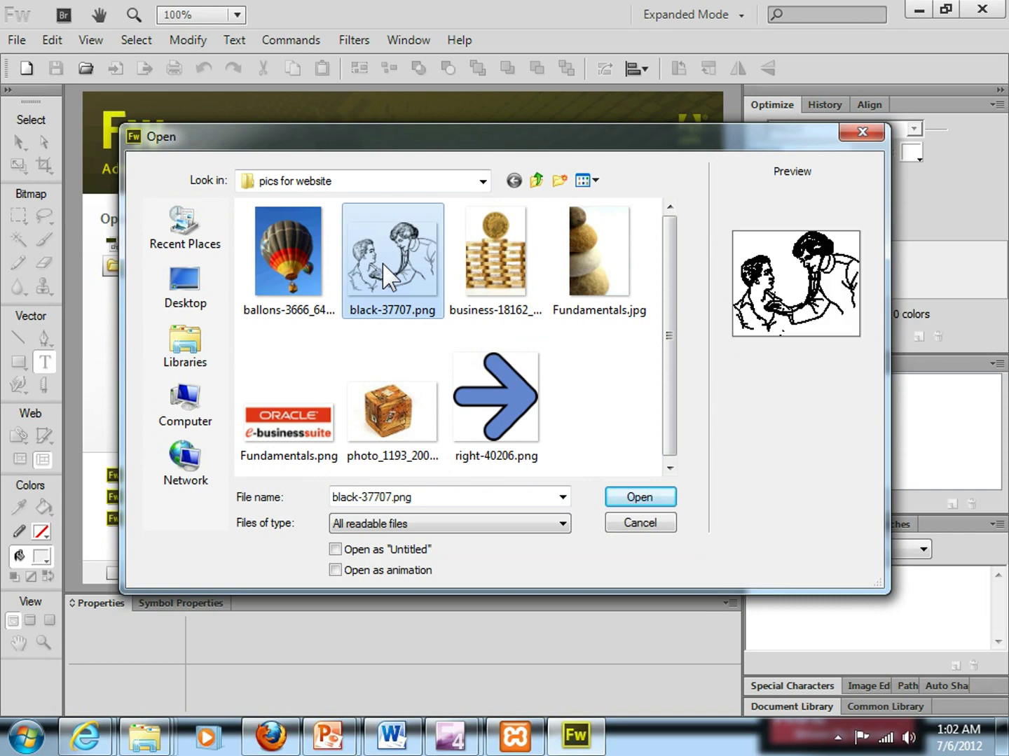
- Open black-37707.png from the pics for website folder as a document
click(639, 498)
- Scroll around the full 3904 x 3204 line drawing to inspect it, then show the Modify menu
scroll(492, 392, down, 5)
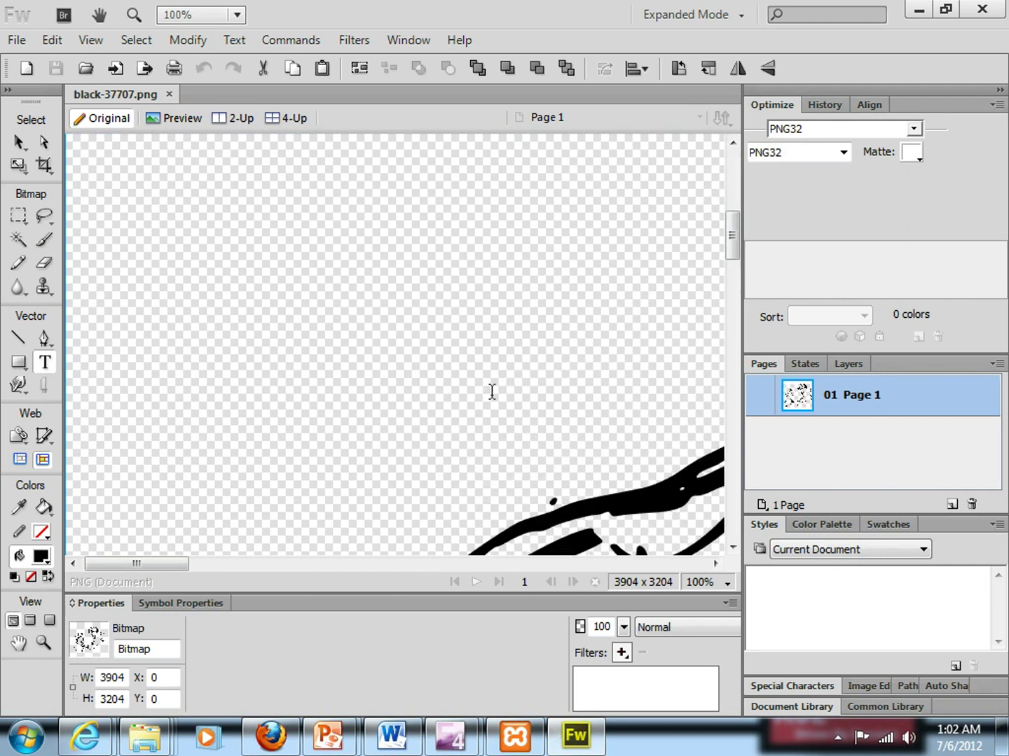
scroll(490, 394, down, 3)
mouse_move(141, 561)
mouse_down()
mouse_move(311, 583)
mouse_move(168, 586)
mouse_up()
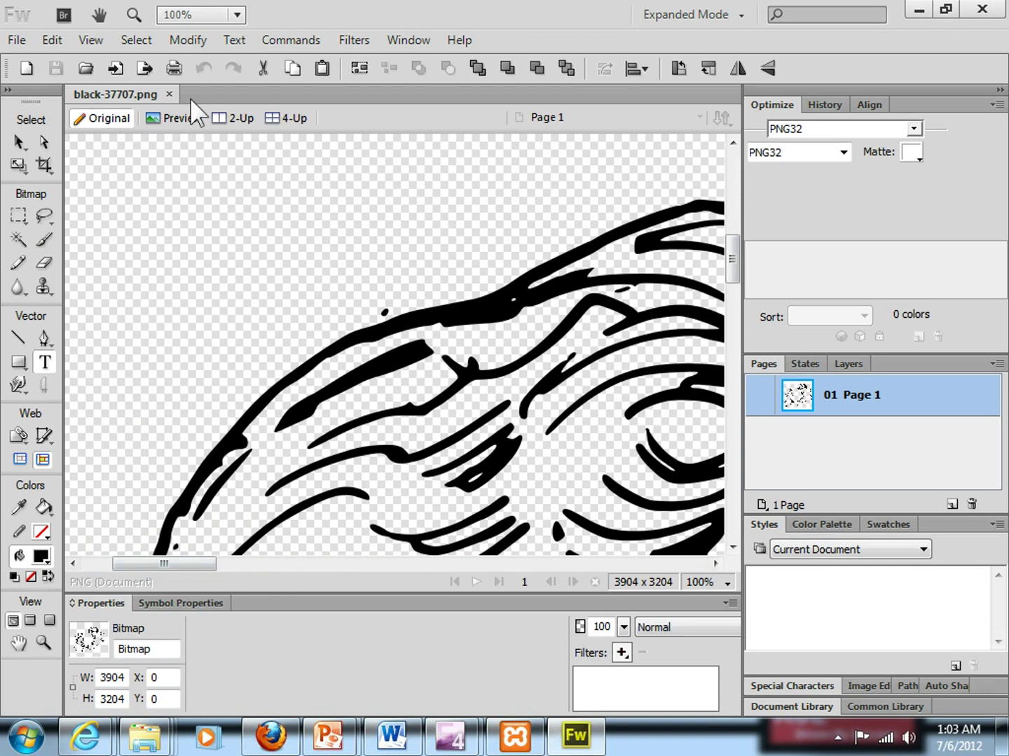
click(187, 40)
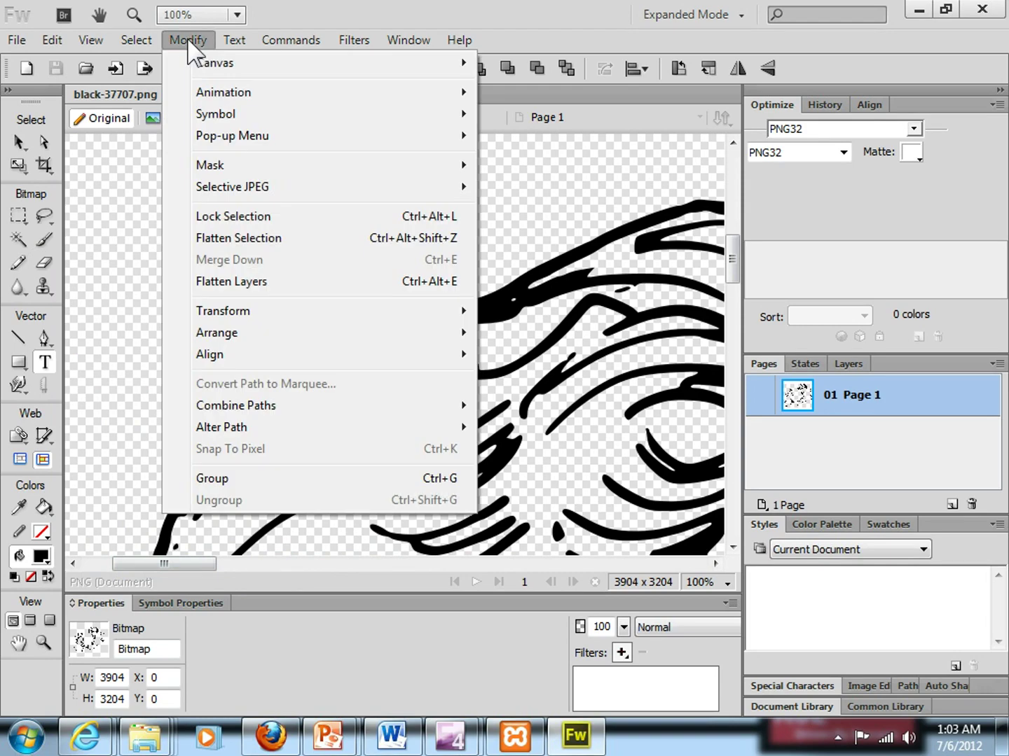
- Open Image Size and enter a 218-pixel width with proportions constrained
mouse_move(193, 64)
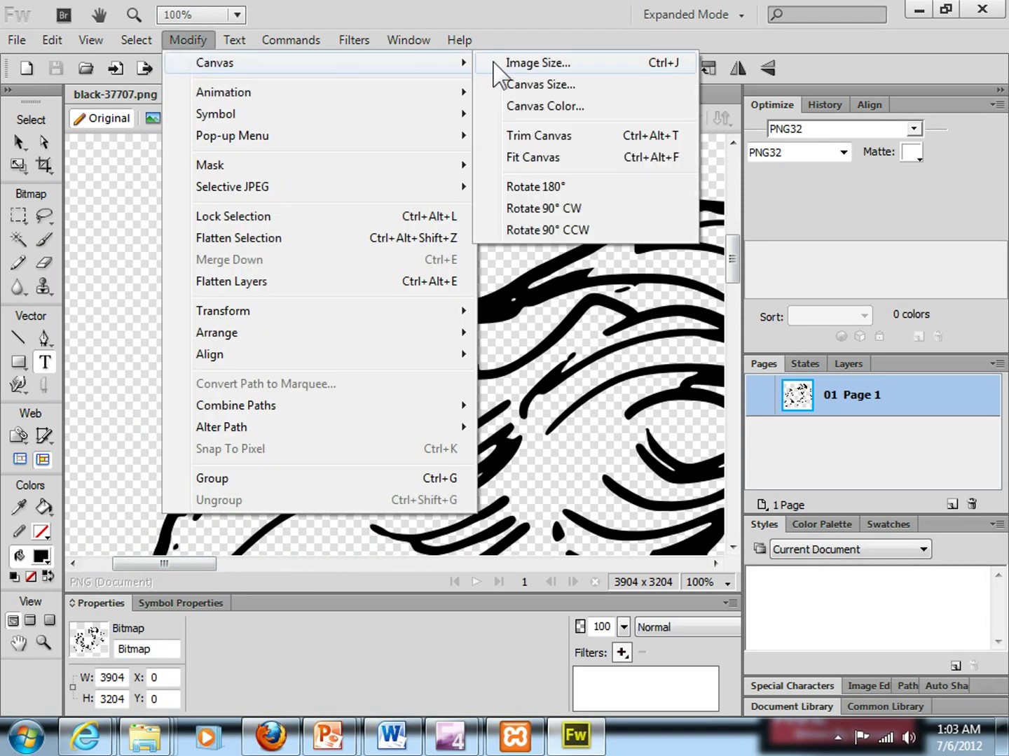
click(538, 65)
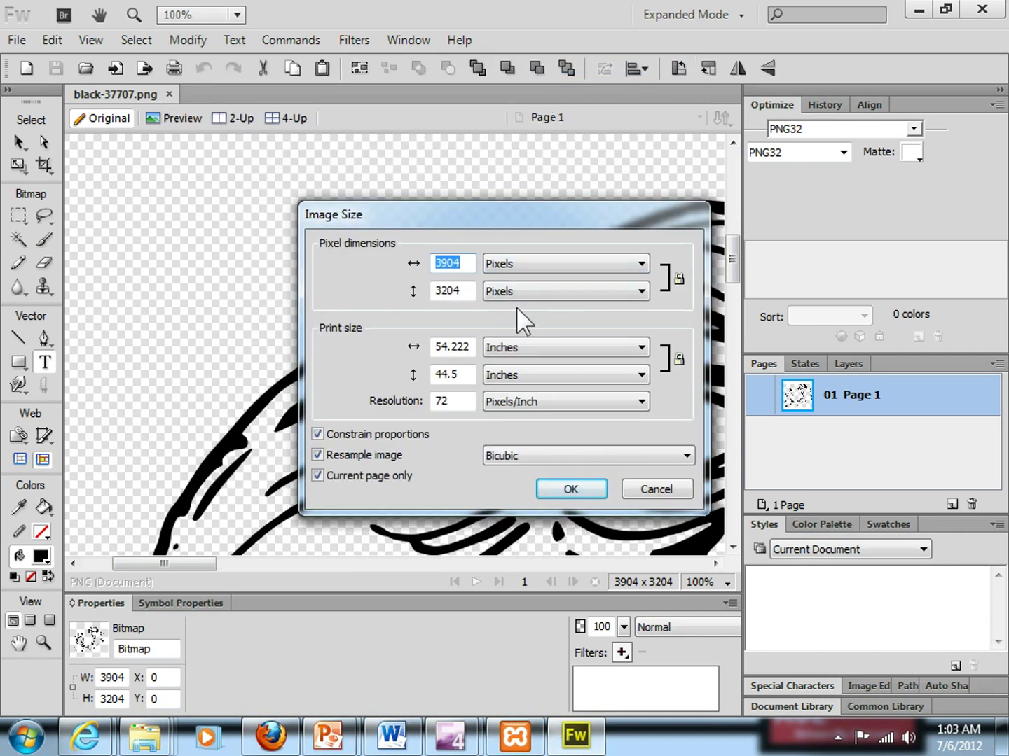
text(218)
key(Tab)
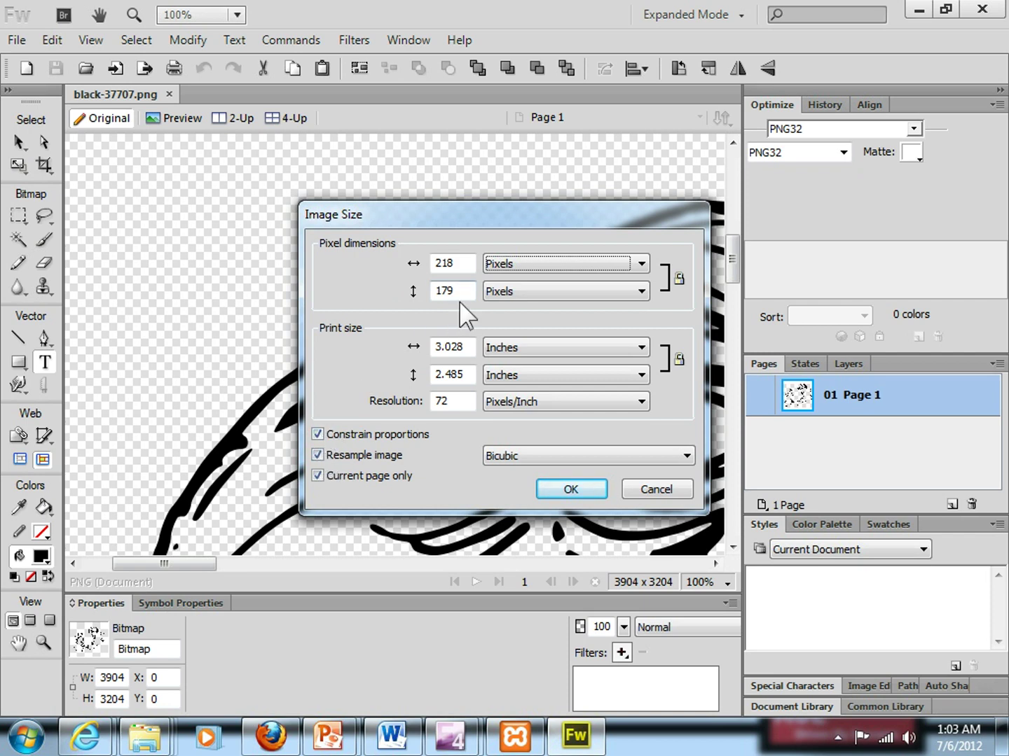
- Re-enter the 218-pixel width after dismissing an invalid-value warning, and apply the 218 x 179 resize
drag(454, 265, 429, 274)
click(438, 293)
double_click(438, 292)
click(462, 265)
drag(462, 265, 432, 266)
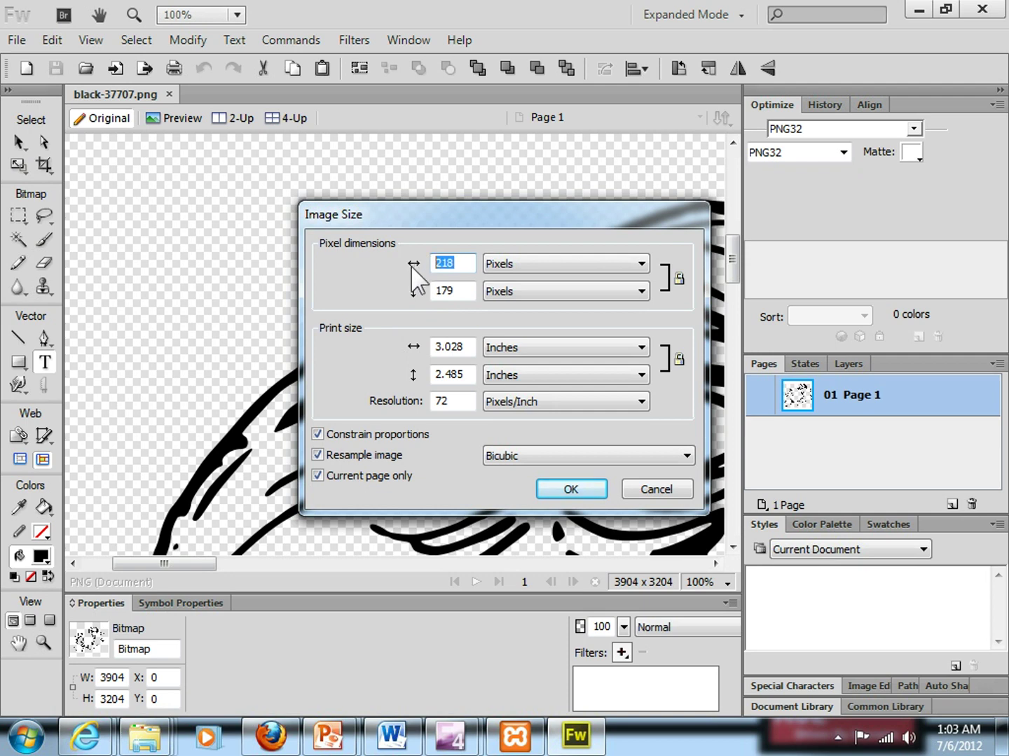
text(300)
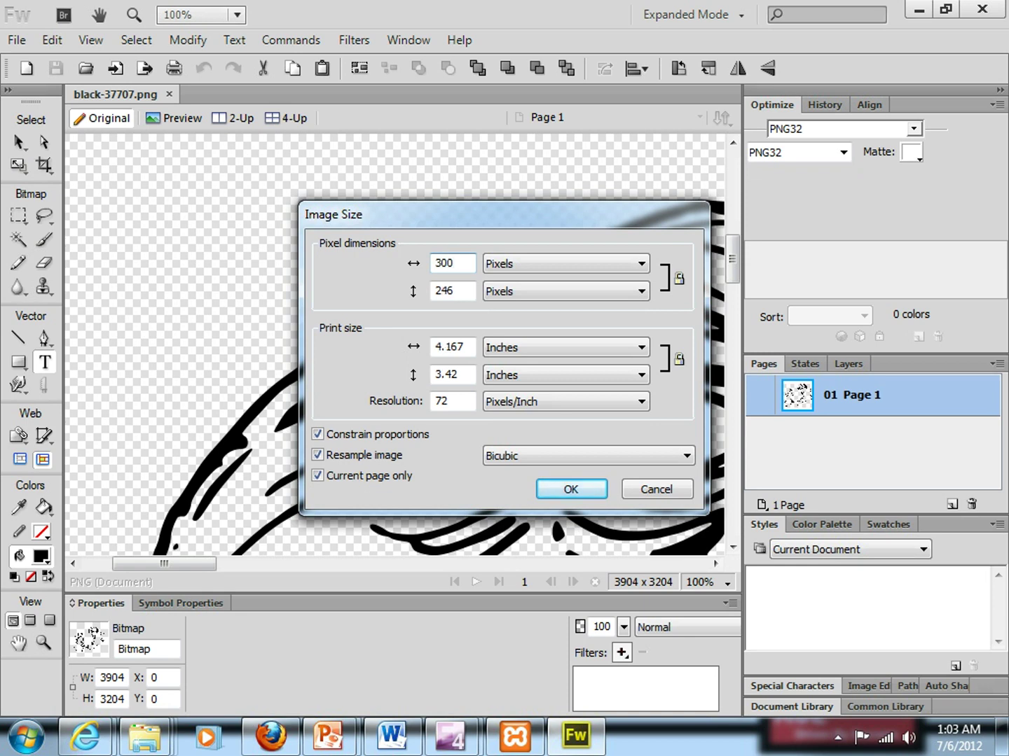
key(BackSpace)
key(BackSpace)
key(BackSpace)
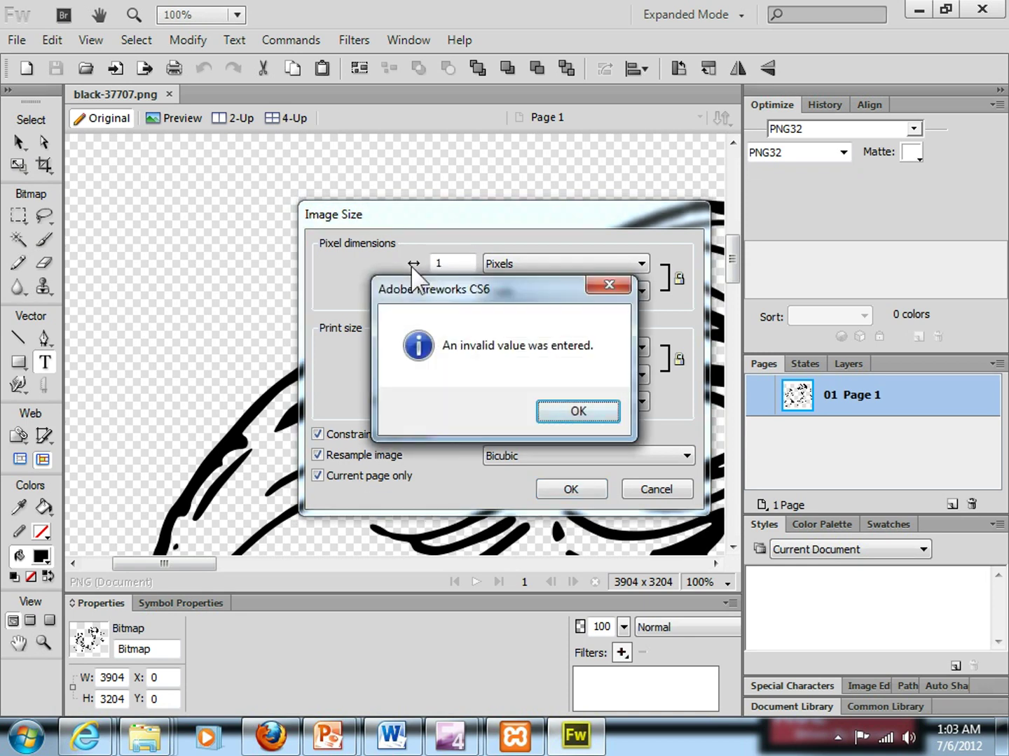
click(573, 418)
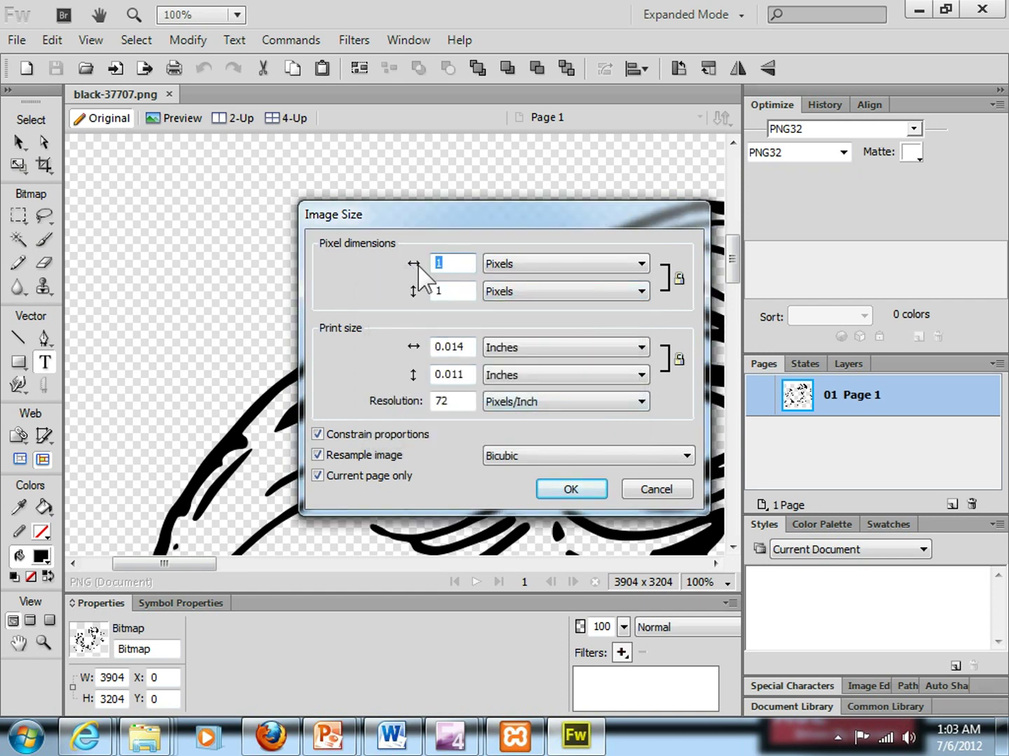
text(218)
click(564, 489)
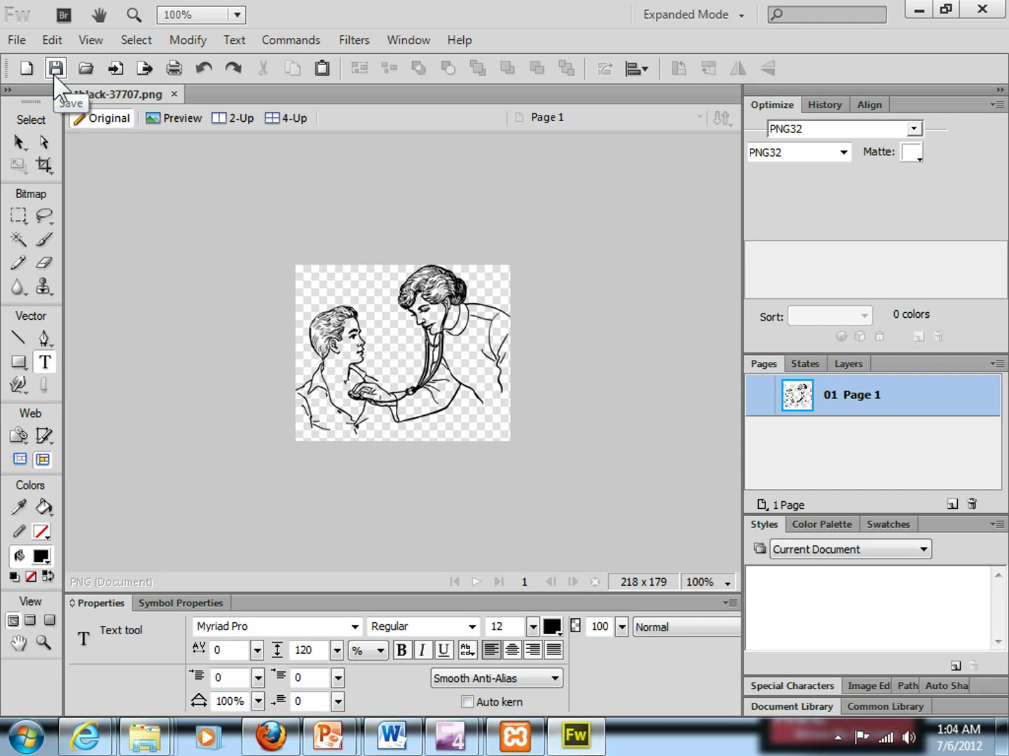
- Start Save As in pics for website and rename the file to career+advice
click(13, 40)
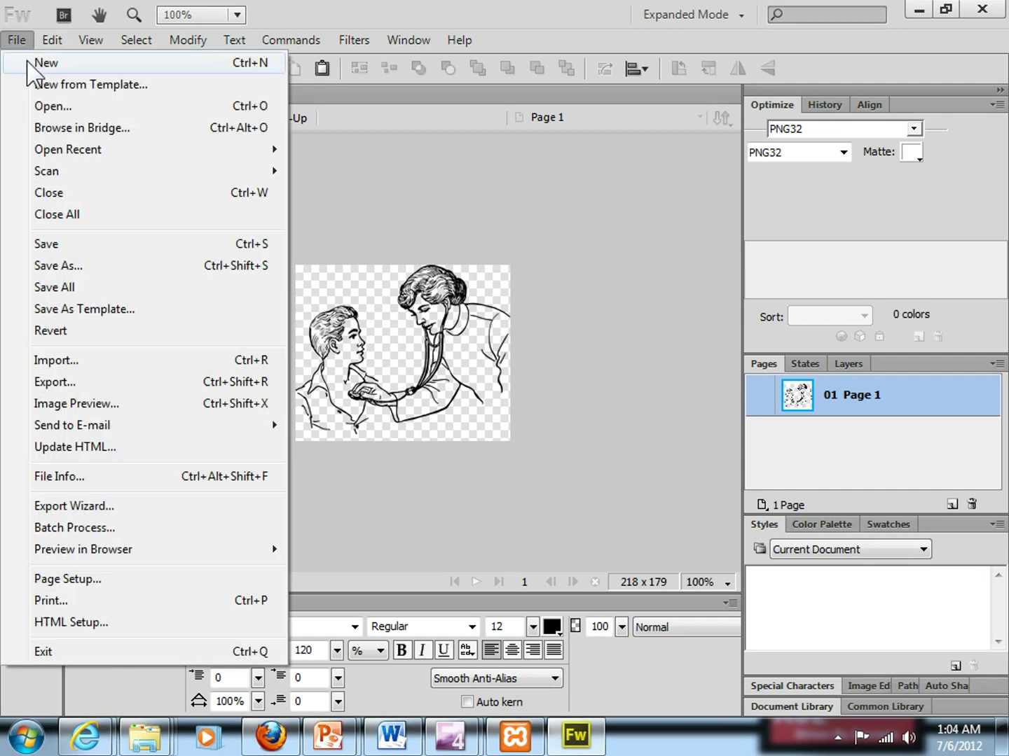
click(84, 265)
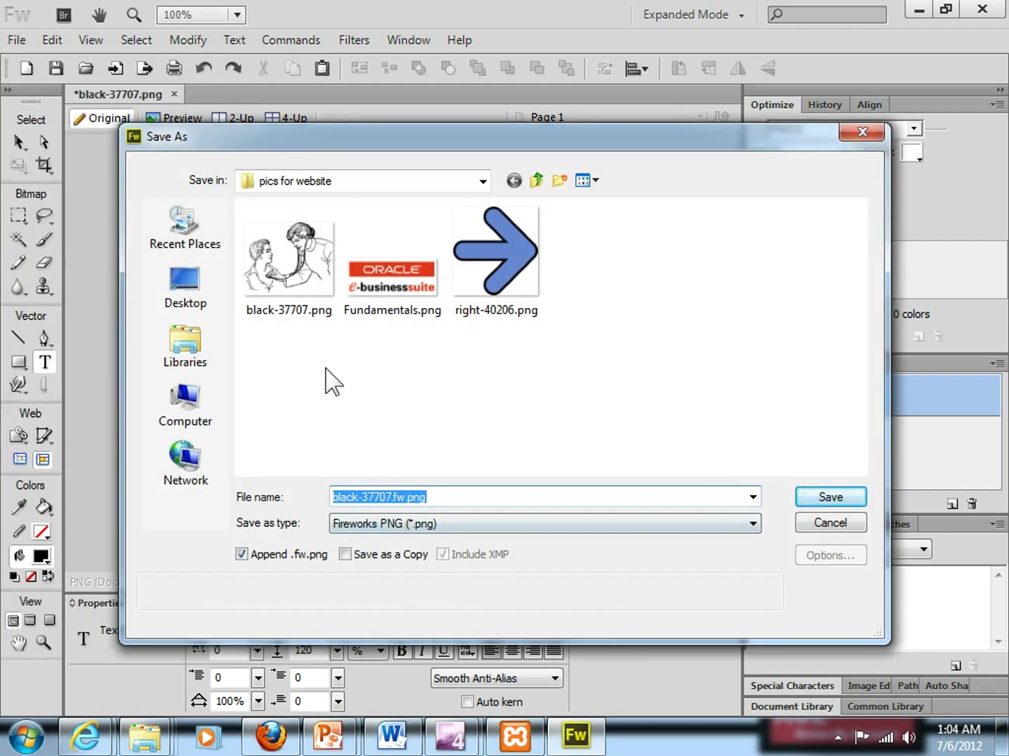
click(409, 497)
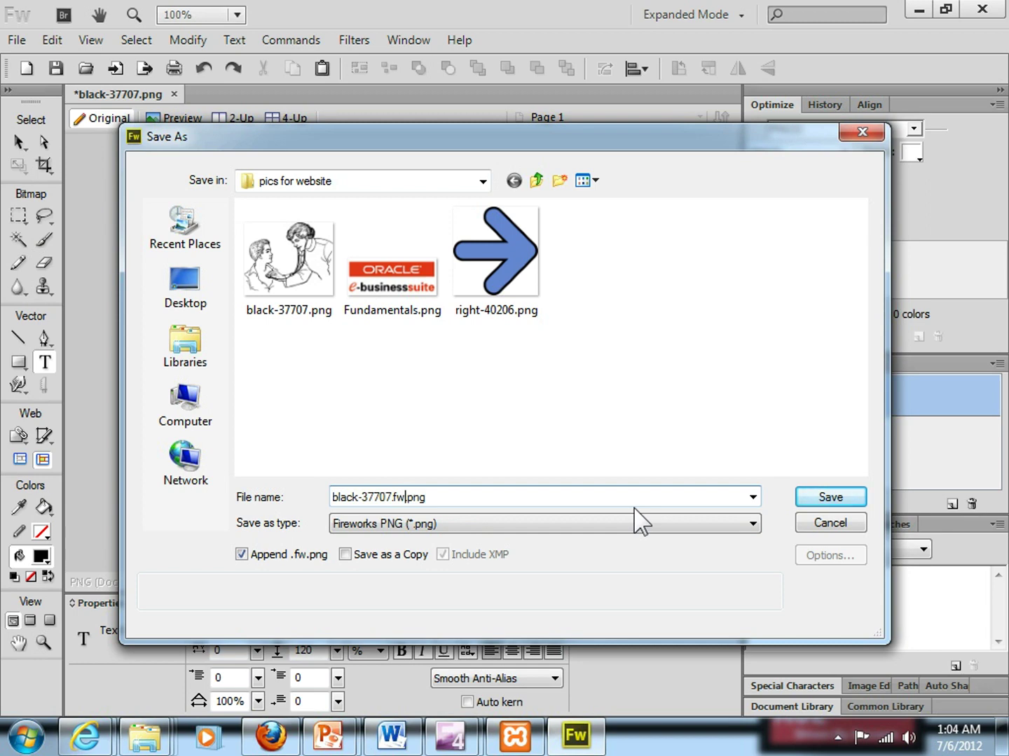
key(shift+Home)
key(End)
key(shift+Home)
text(carerr_)
key(BackSpace)
key(BackSpace)
key(BackSpace)
key(BackSpace)
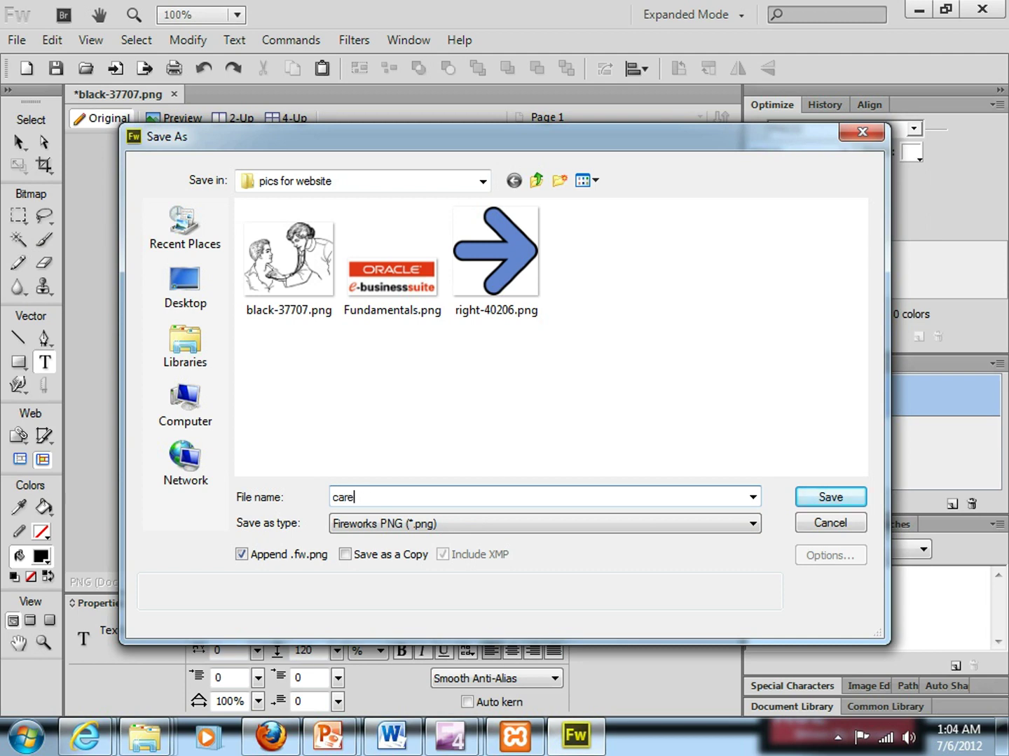
text(eer+advo)
text(ce)
key(BackSpace)
key(BackSpace)
key(BackSpace)
text(ice)
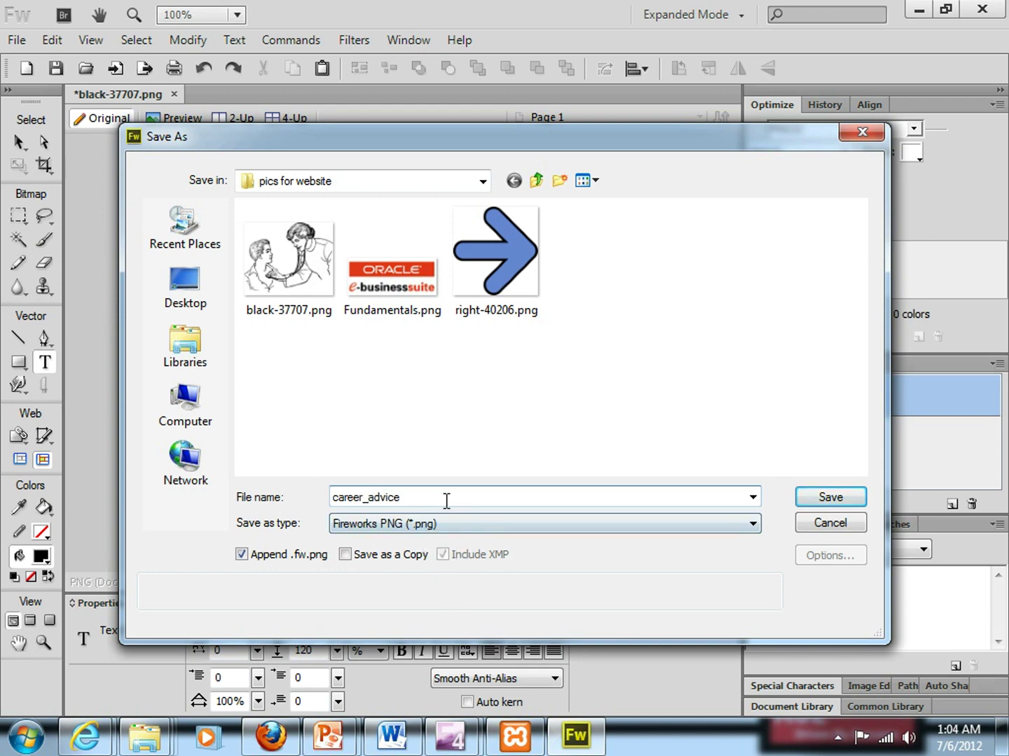
- Save the stethoscope drawing as career_advice in the pics for website folder
click(829, 500)
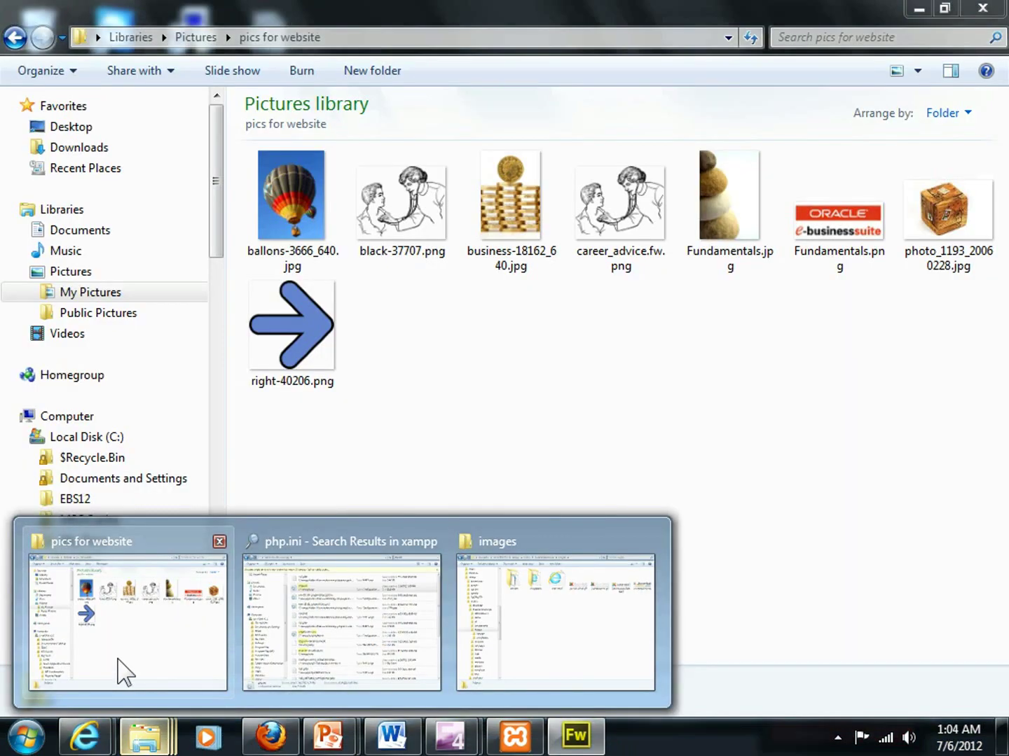
click(124, 671)
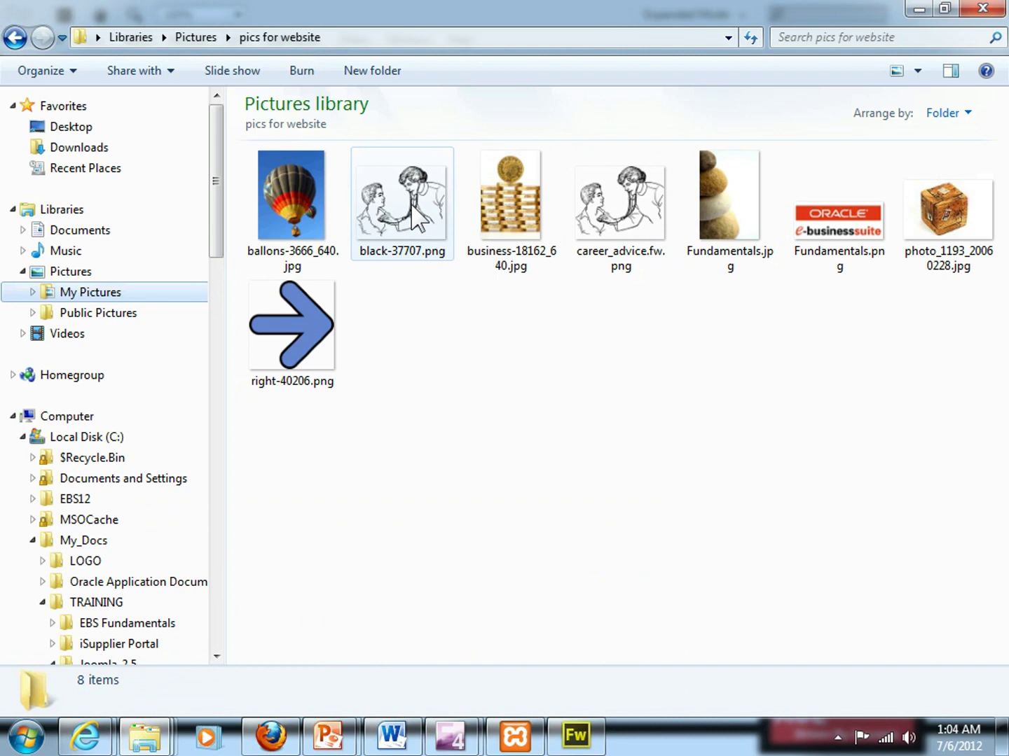
click(631, 214)
double_click(629, 210)
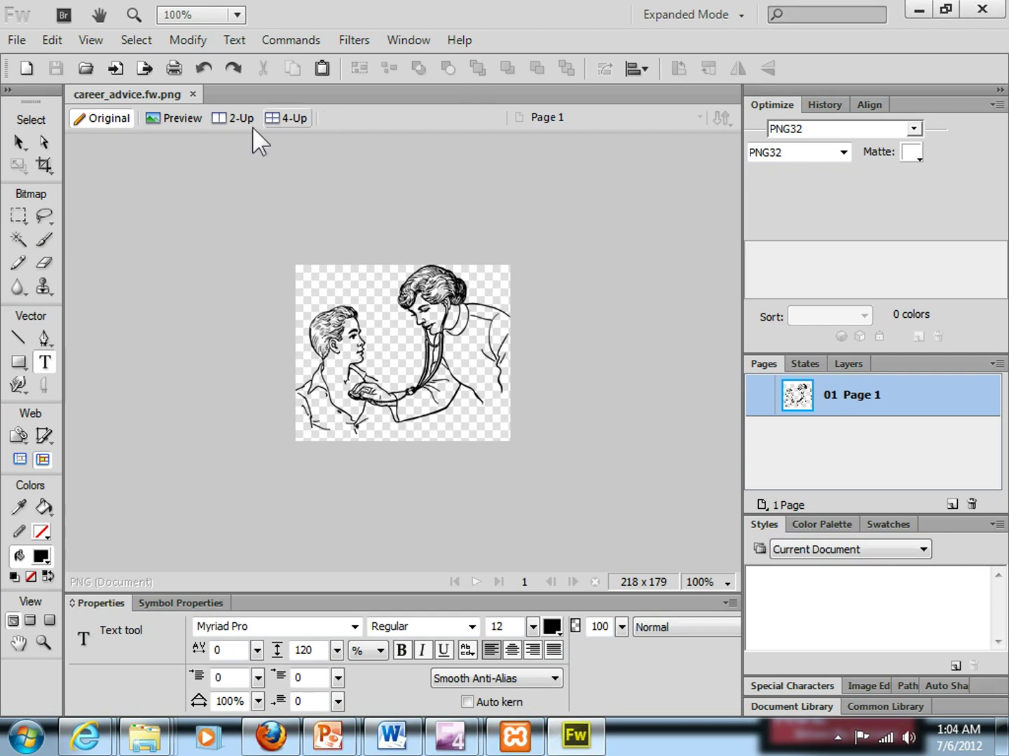
key(alt+Tab)
key(alt+Tab)
key(alt+Tab)
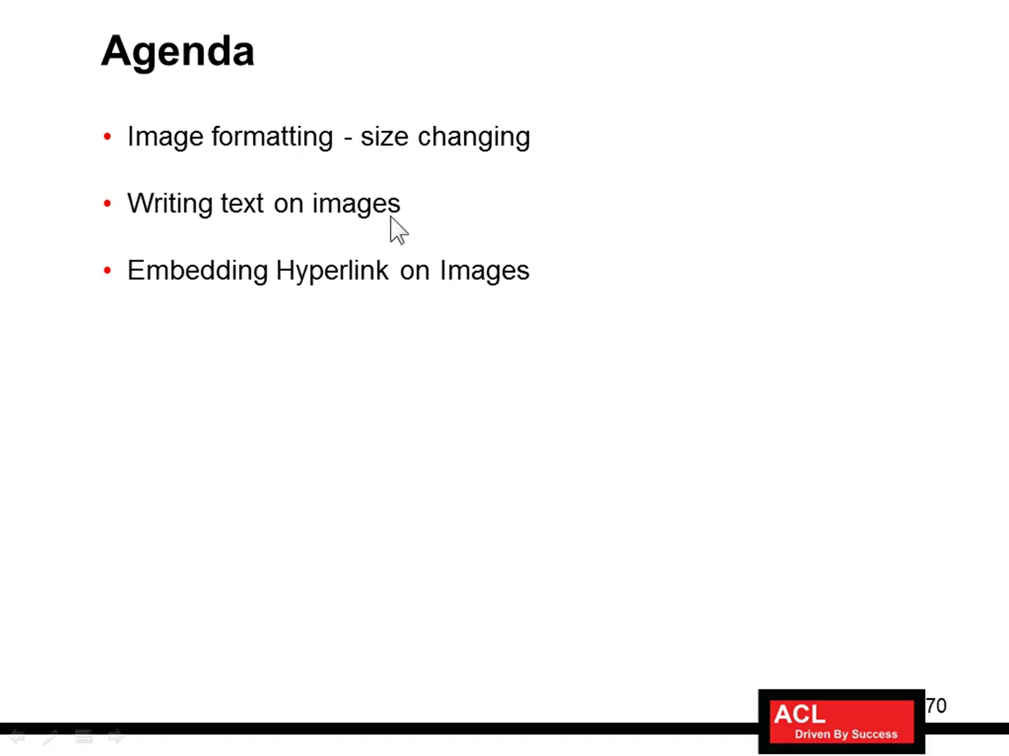
key(alt+Tab)
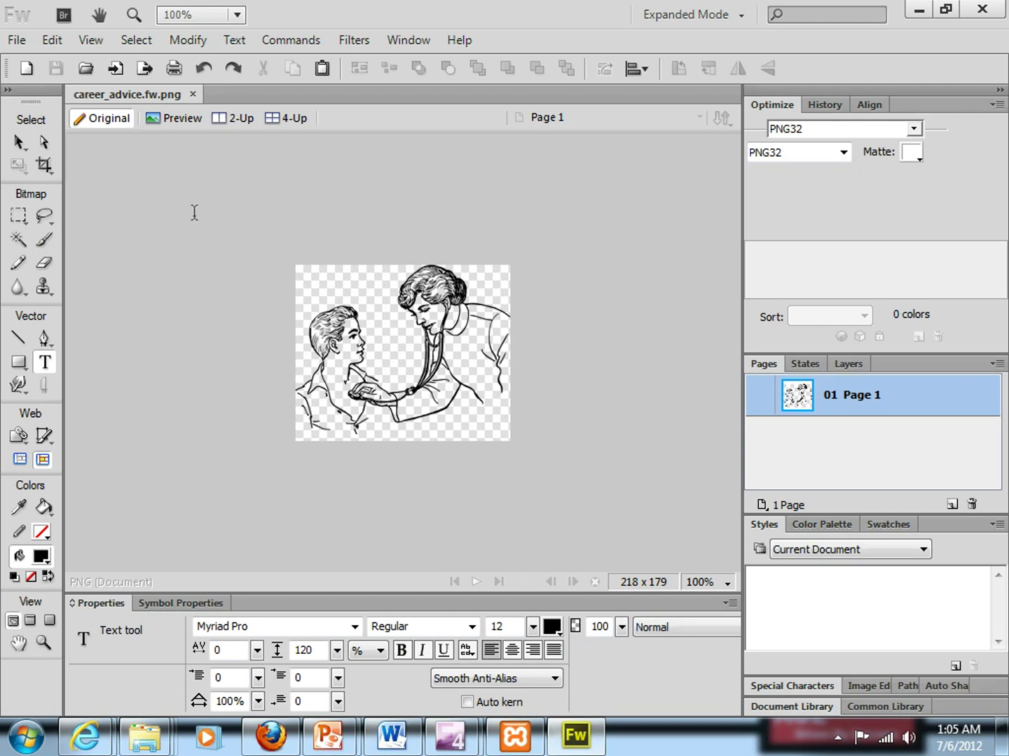
key(alt+Tab)
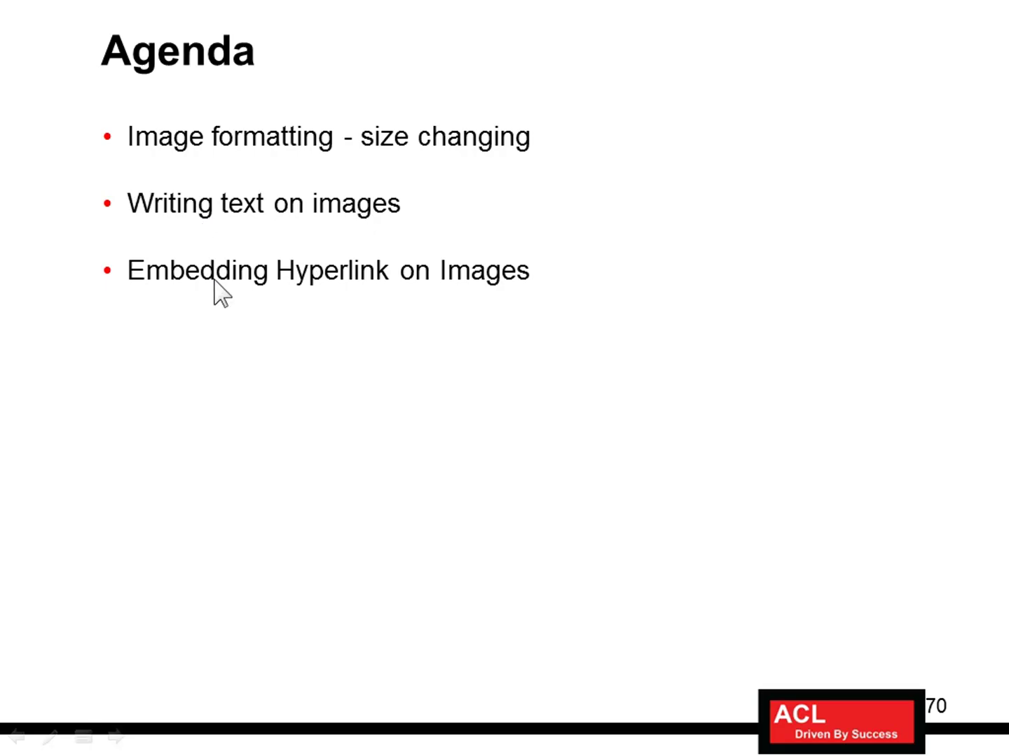
key(alt+Tab)
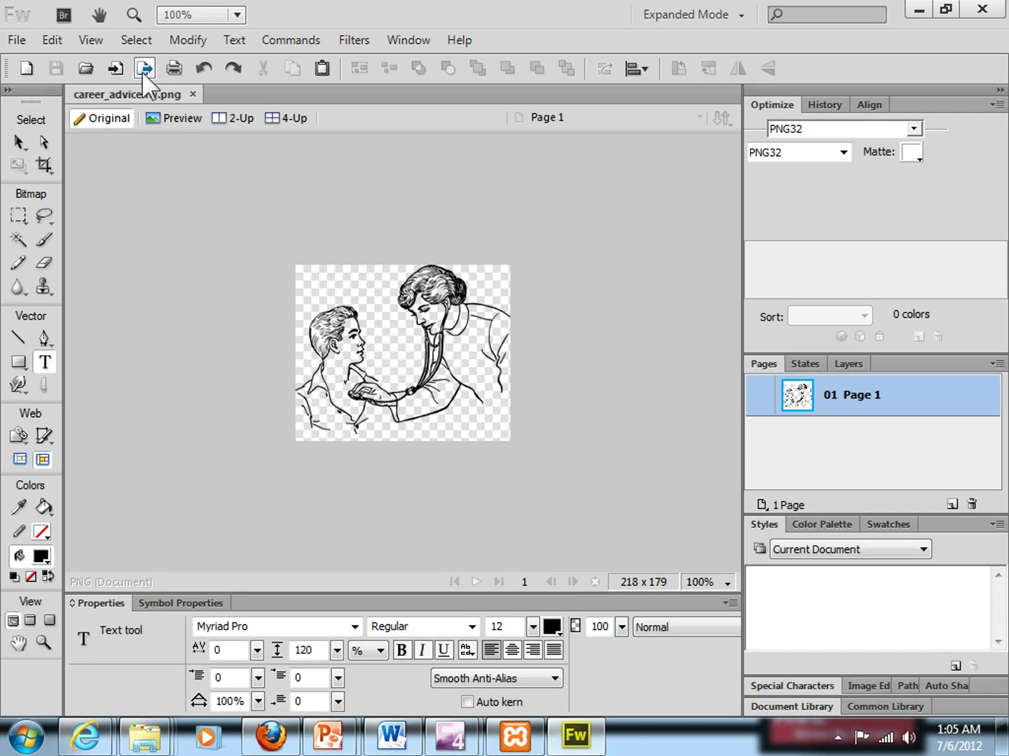
- Open the Oracle logo file Fundamentals.png from pics for website as a new document
click(17, 40)
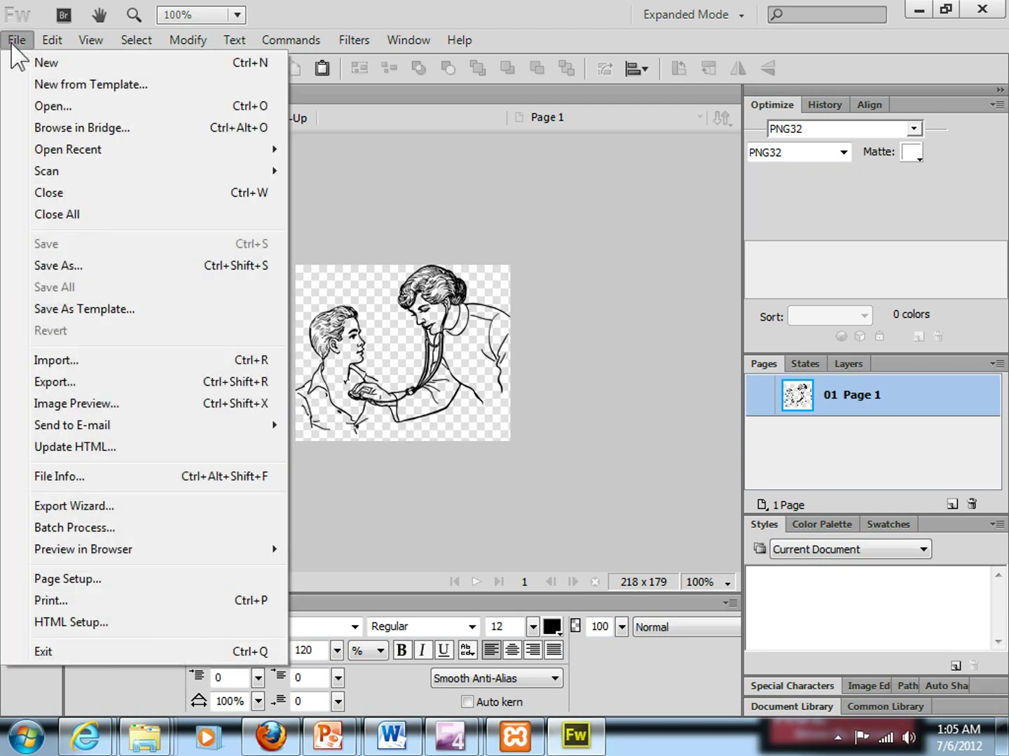
click(33, 105)
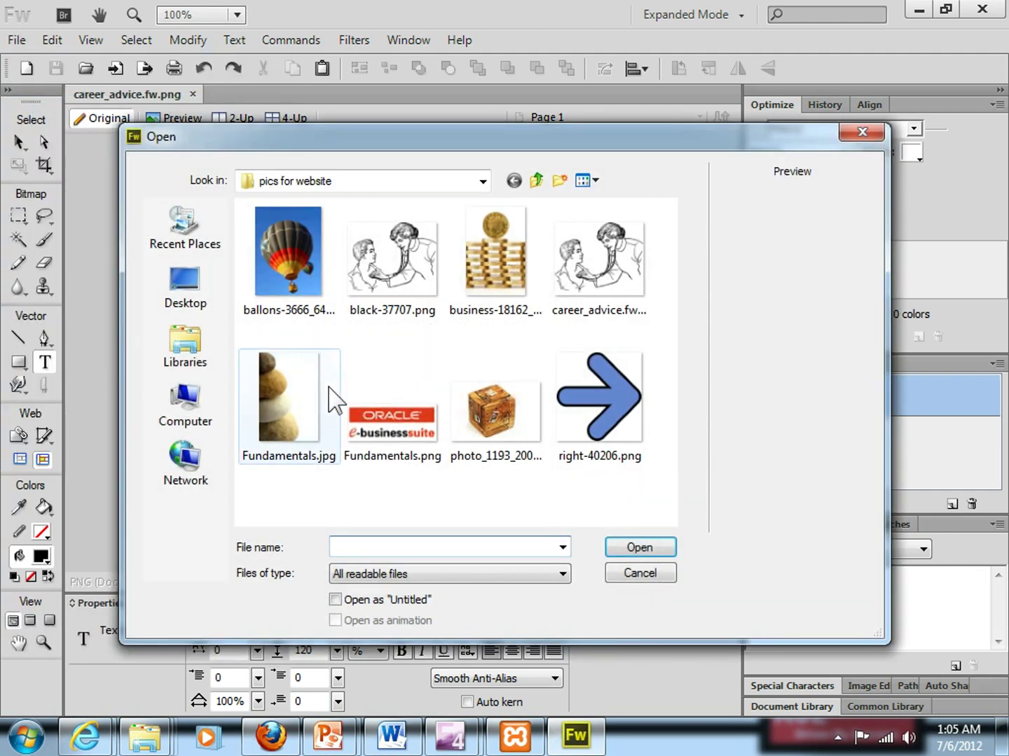
click(413, 448)
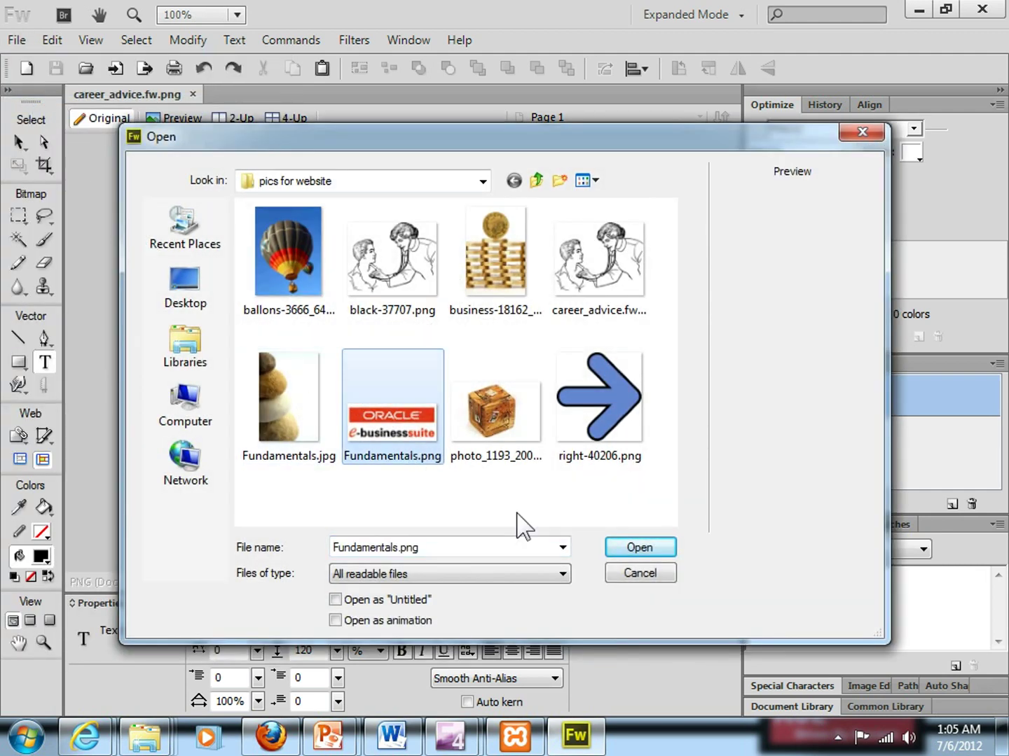
click(640, 547)
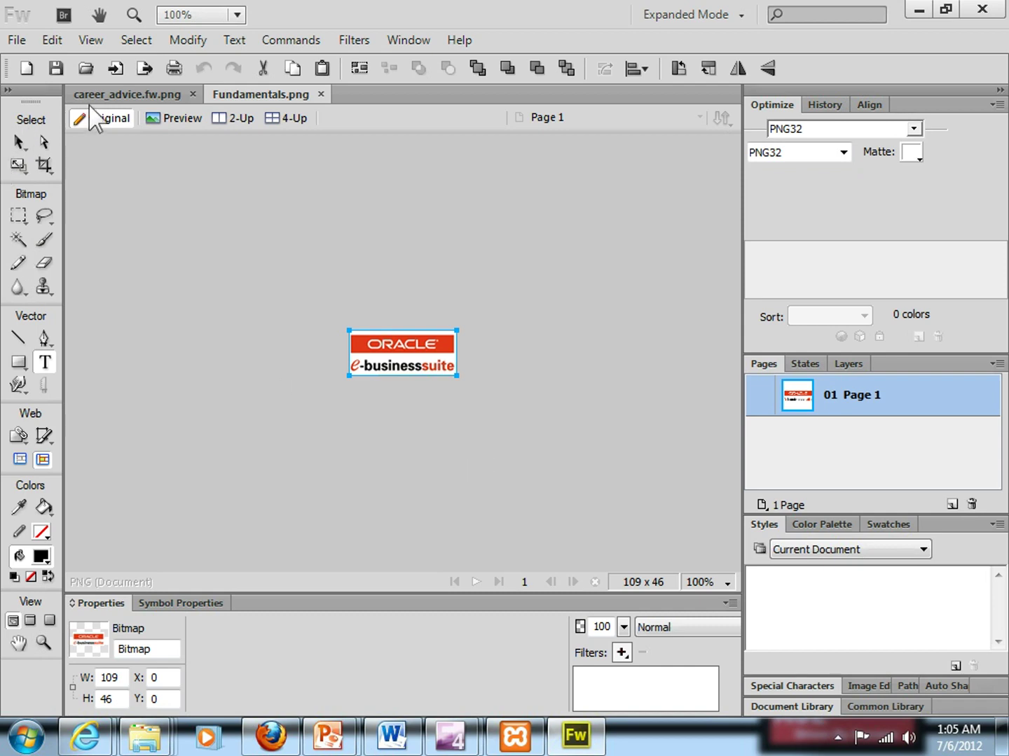
- Start a new document 218 pixels wide and 218 pixels high on a White canvas
click(16, 41)
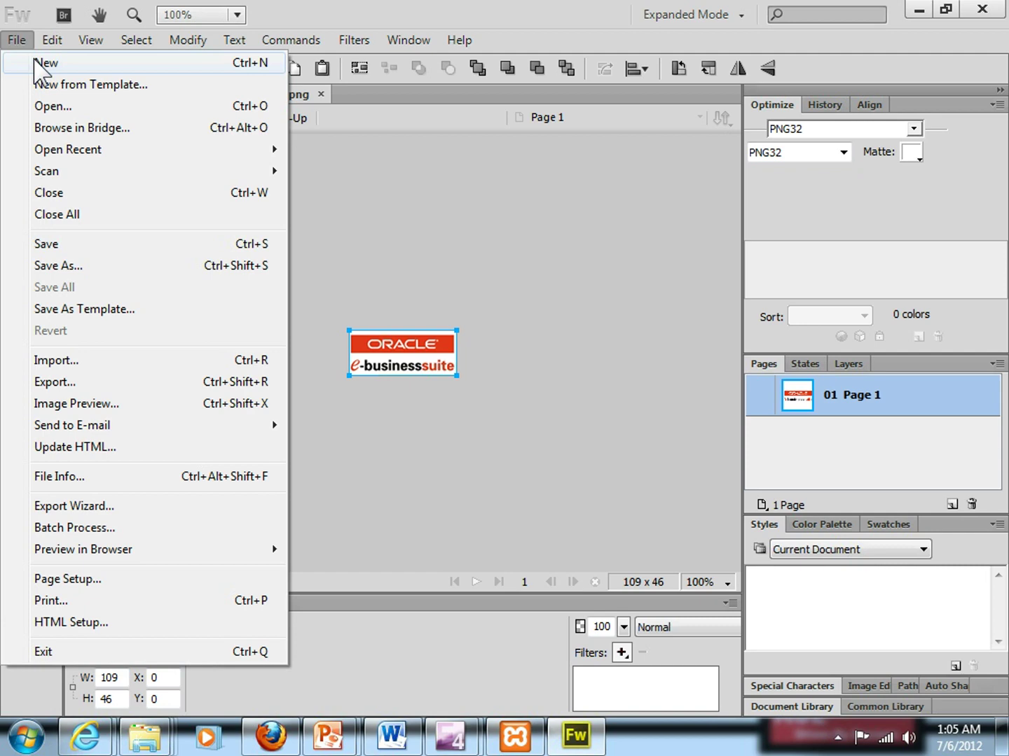
click(33, 59)
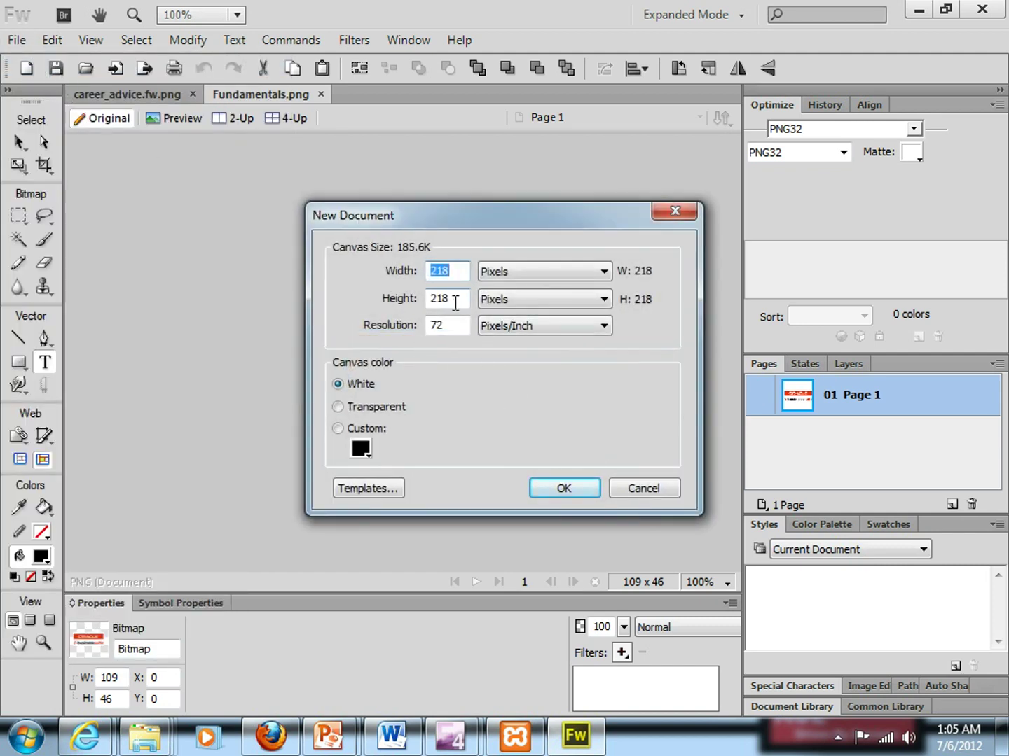
click(571, 485)
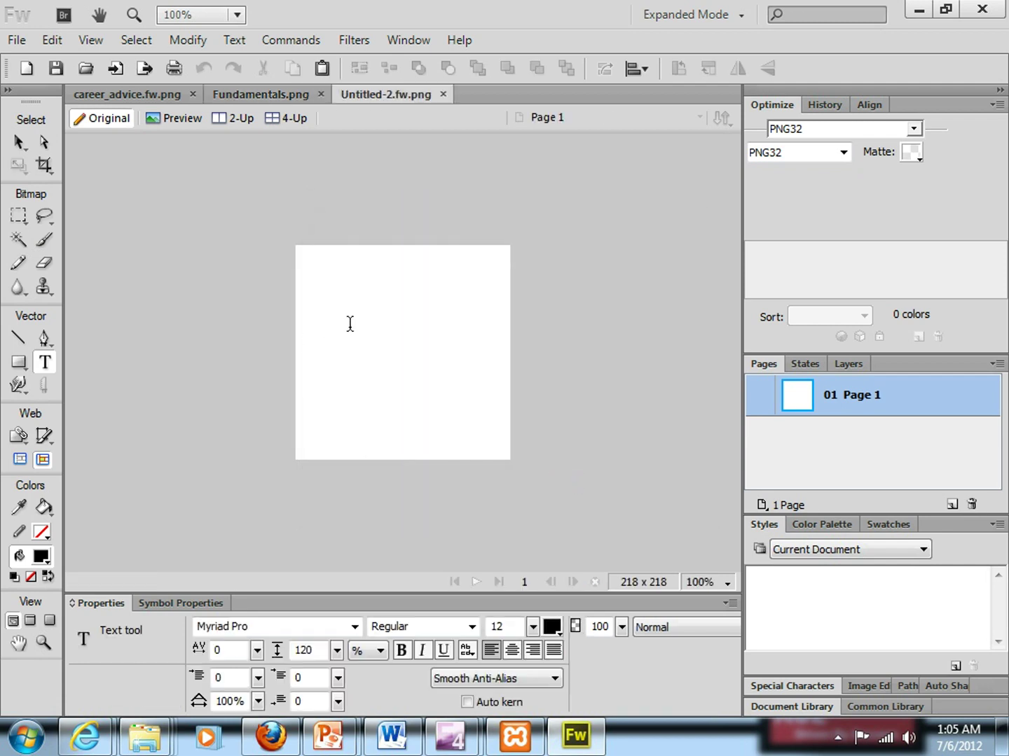
- Resize the Fundamentals.png logo image to 150 x 63 pixels with constrained proportions
click(248, 90)
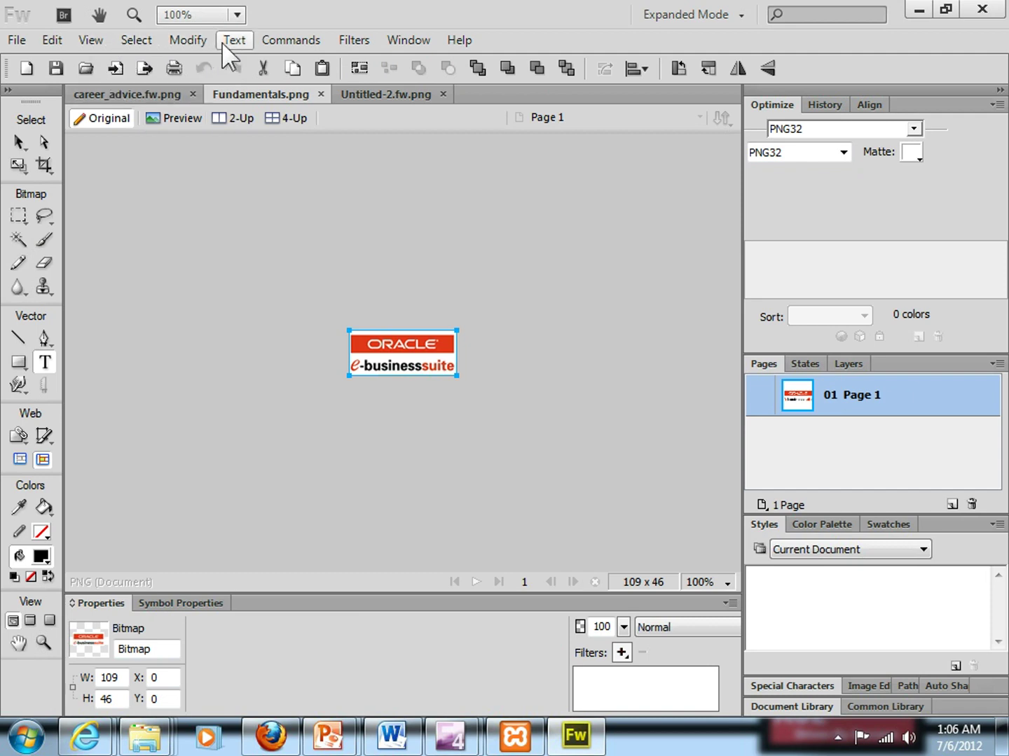
click(176, 44)
mouse_move(193, 64)
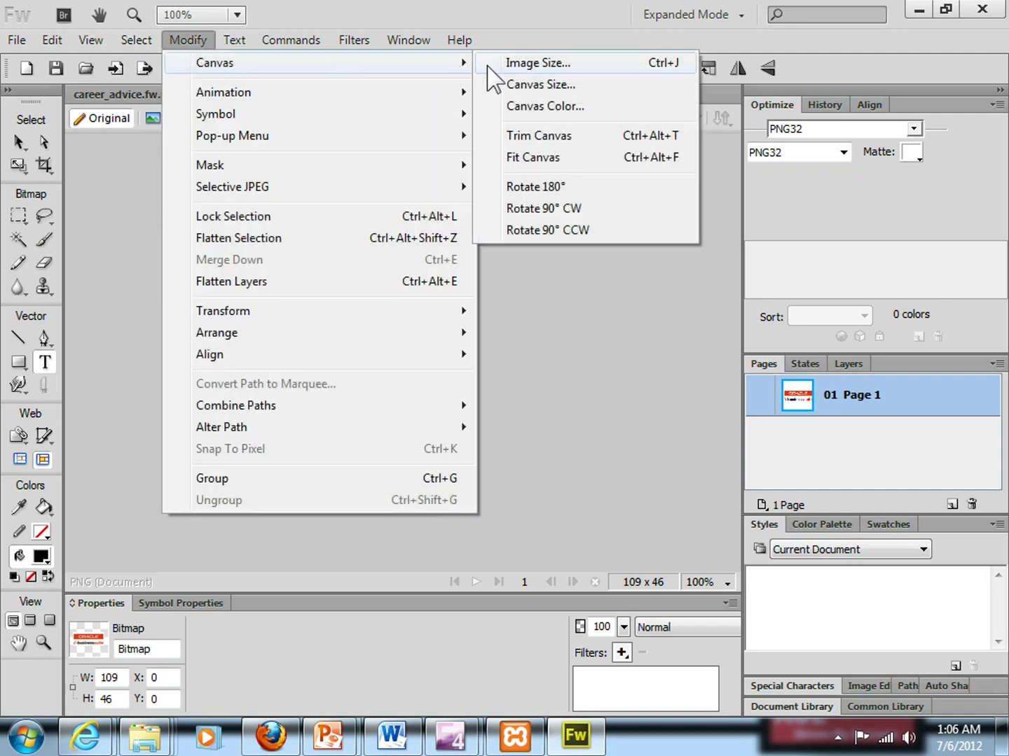
click(538, 64)
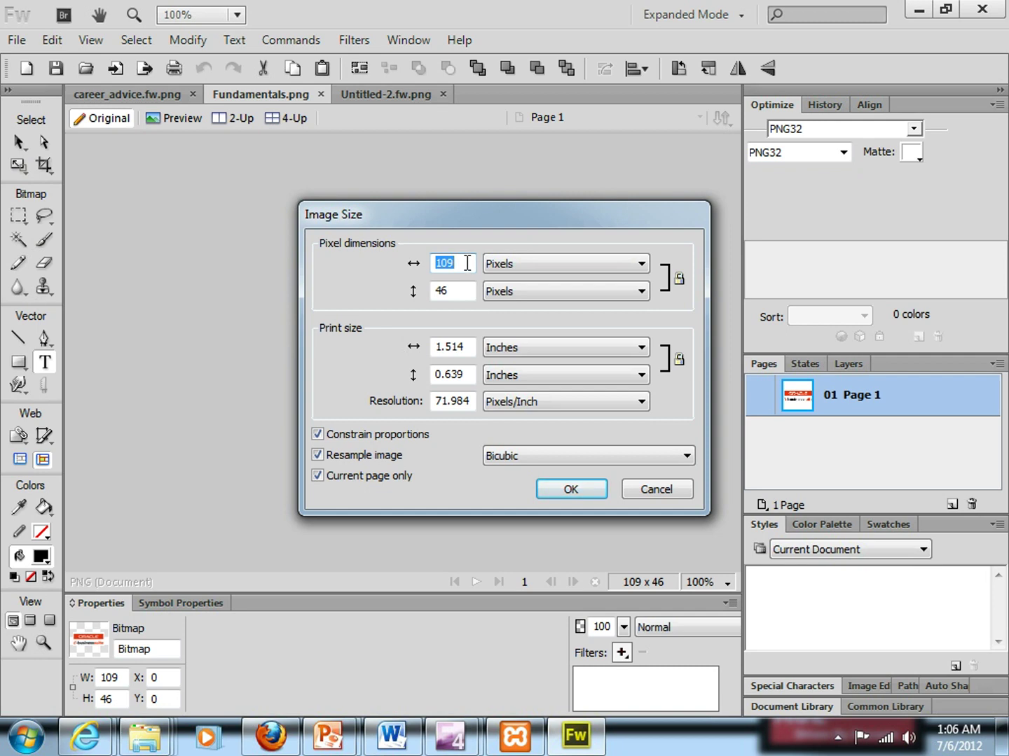
text(150)
key(Tab)
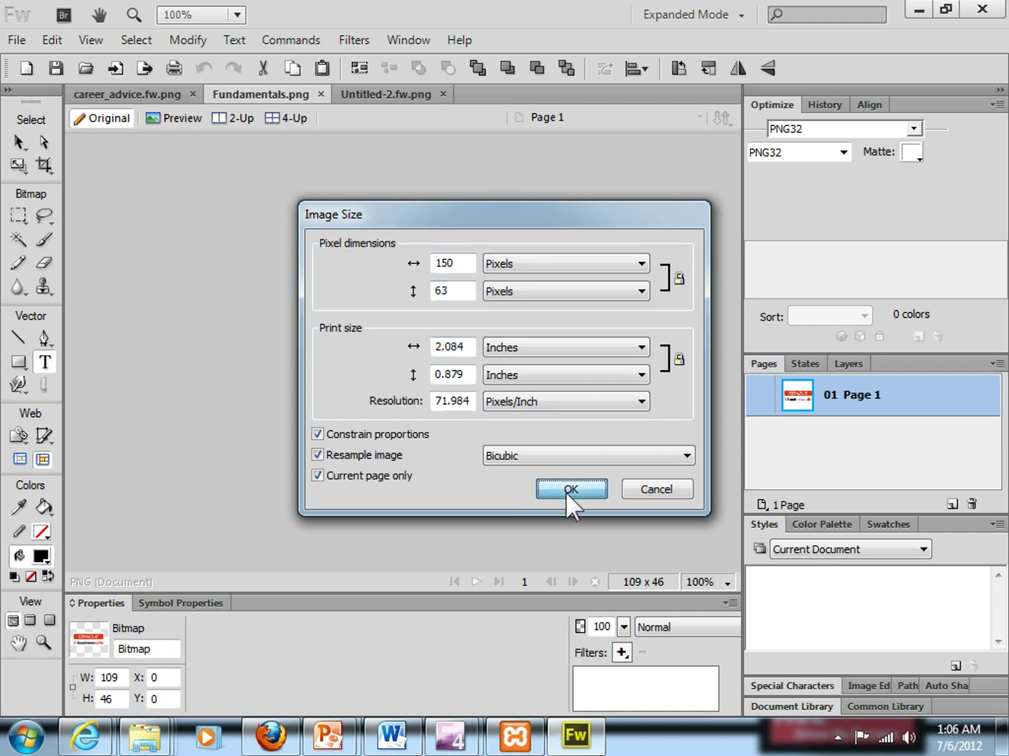
click(564, 492)
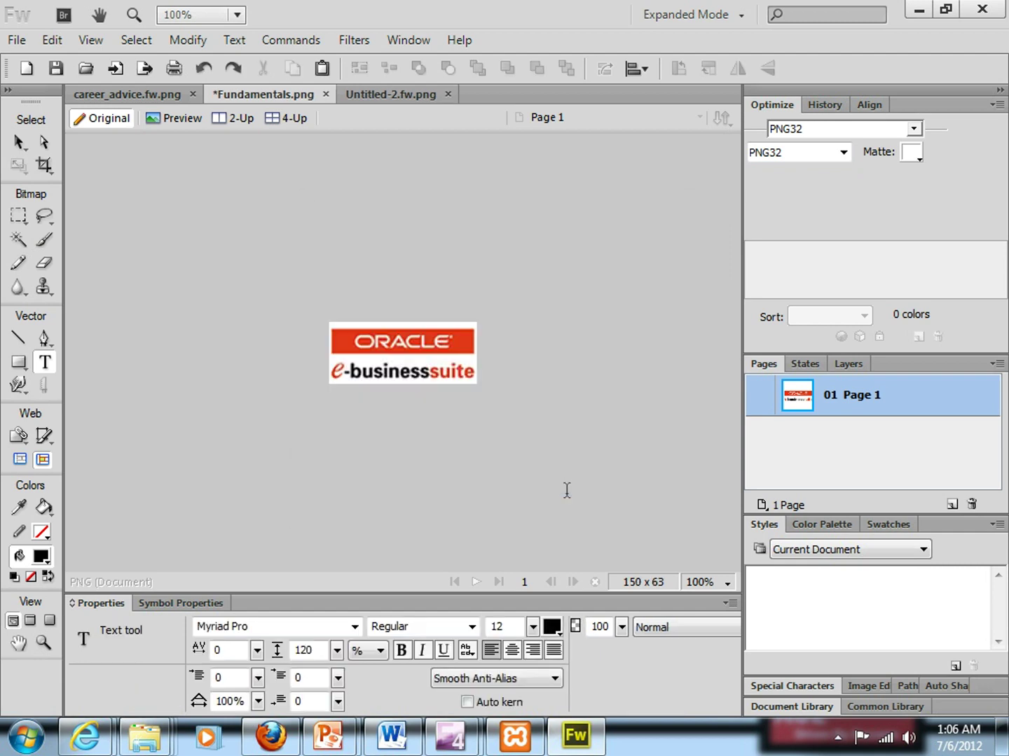
click(382, 360)
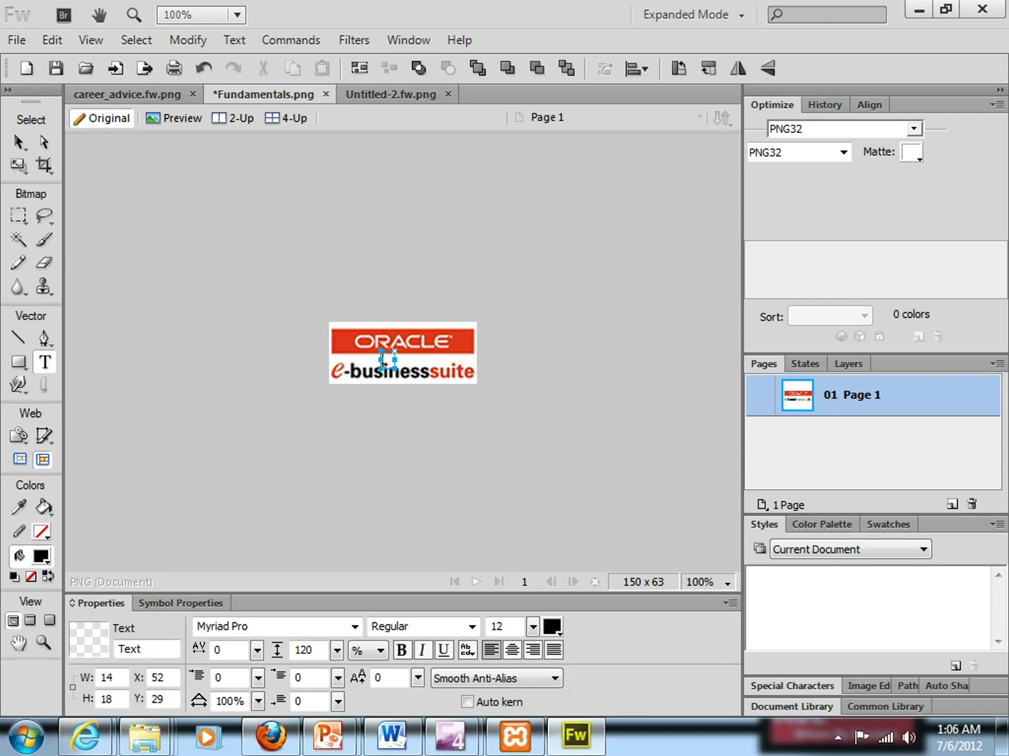
click(387, 441)
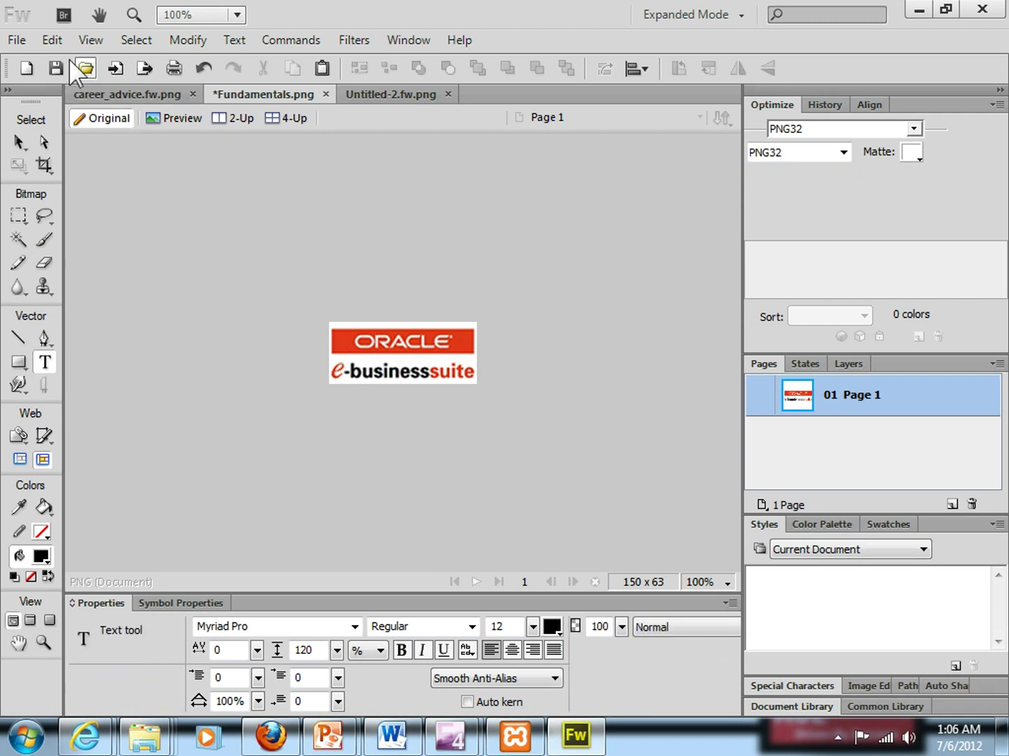
click(51, 42)
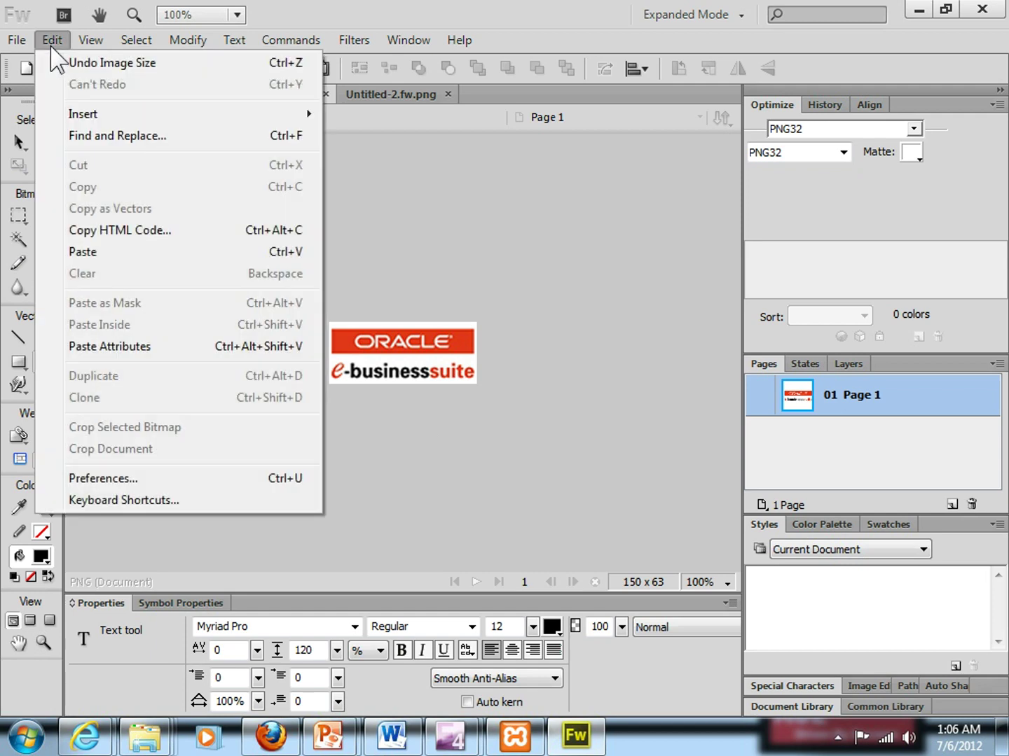
click(379, 287)
click(49, 41)
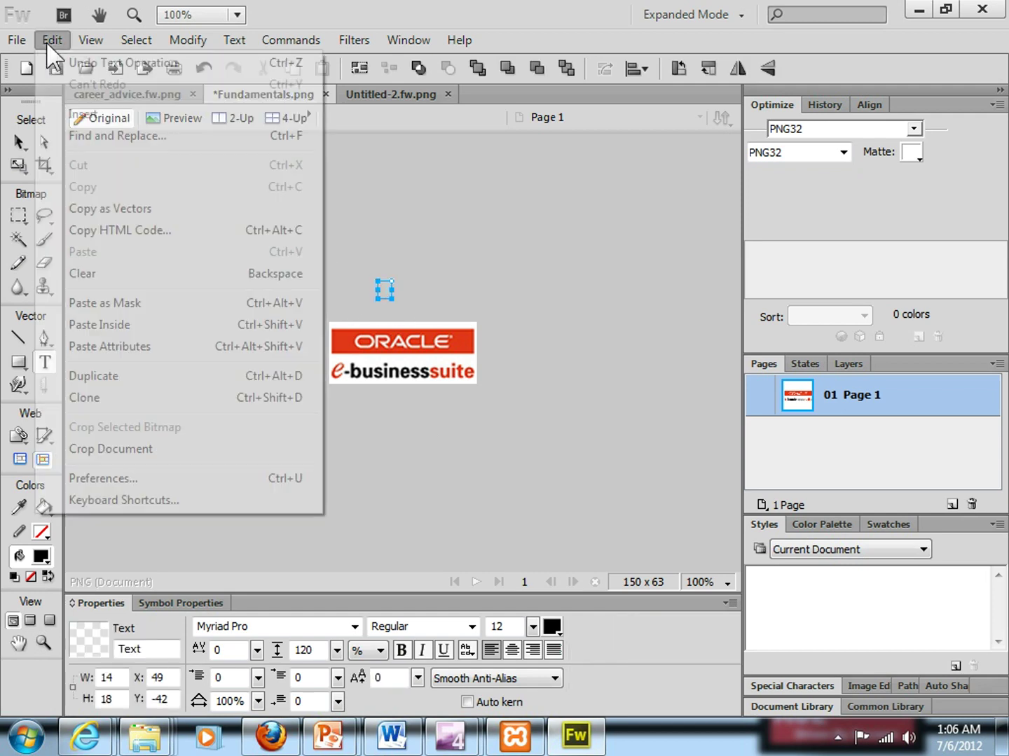
click(48, 42)
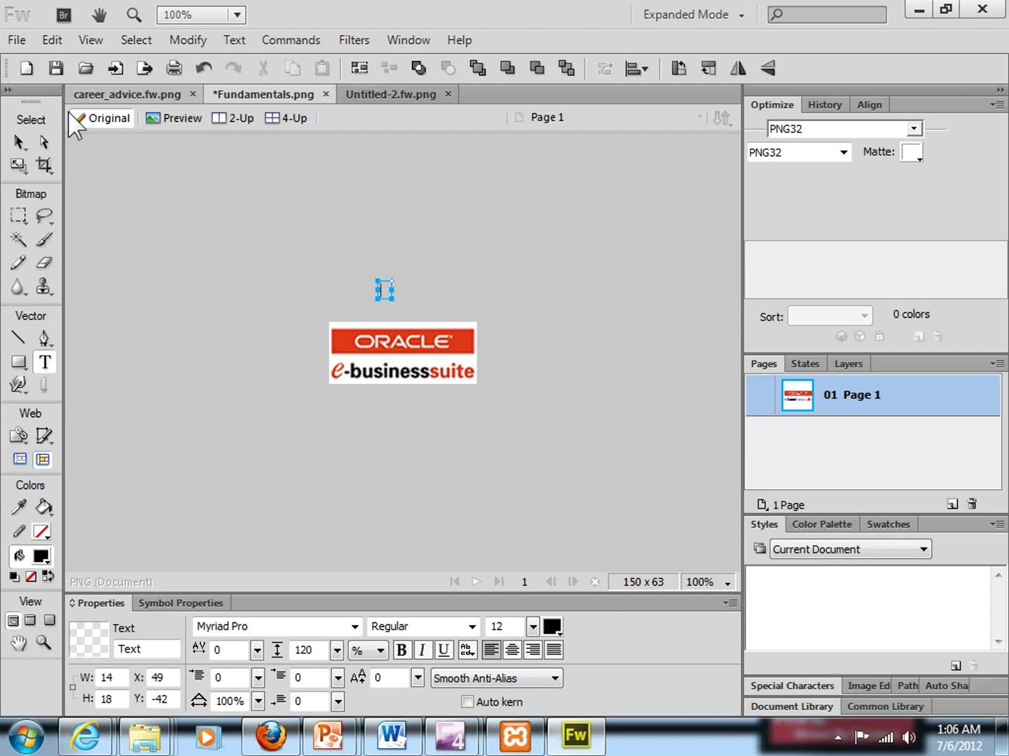
key(Escape)
click(44, 141)
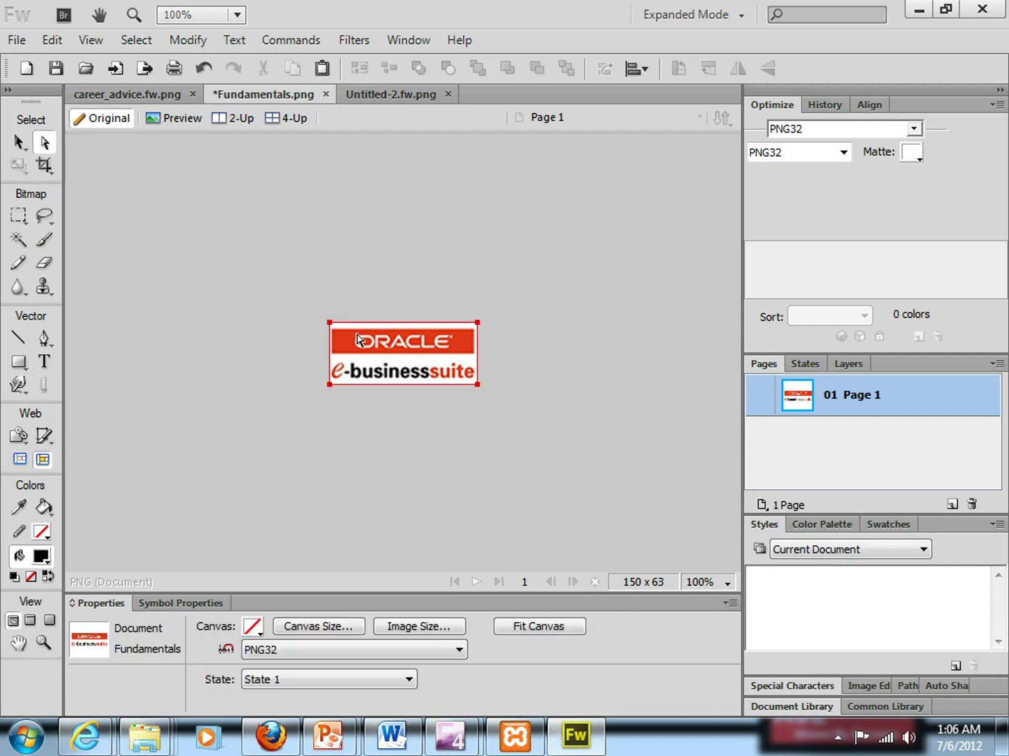
key(ctrl+a)
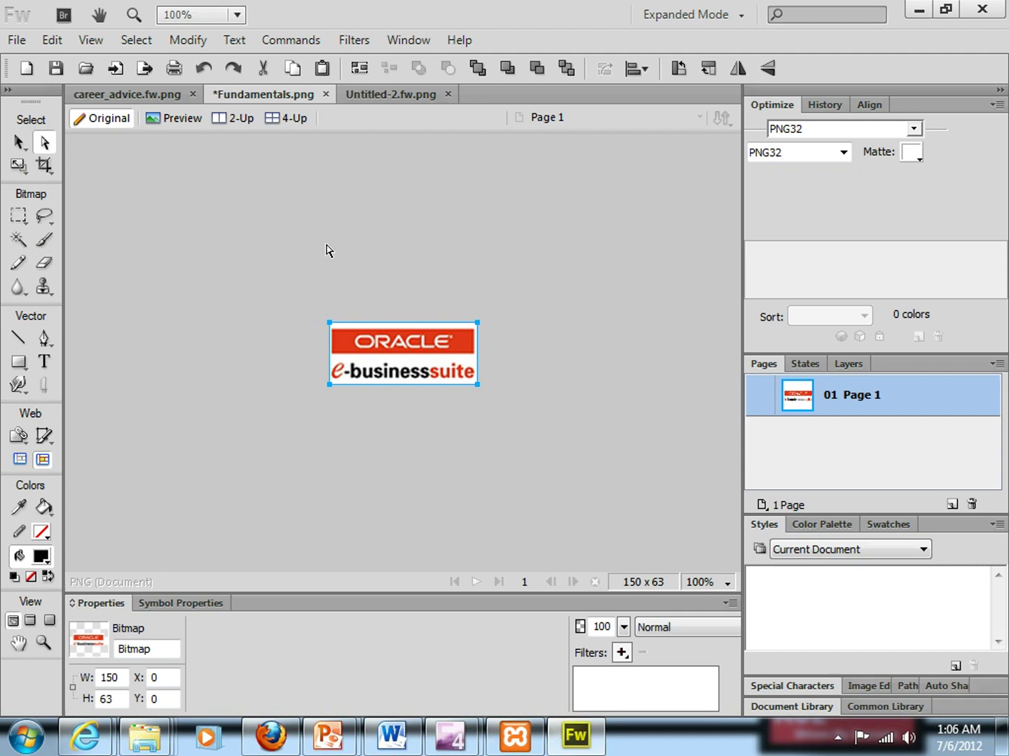
- Copy the Oracle logo into Untitled-2, resample it, and nudge it to X 34, Y 114
click(53, 41)
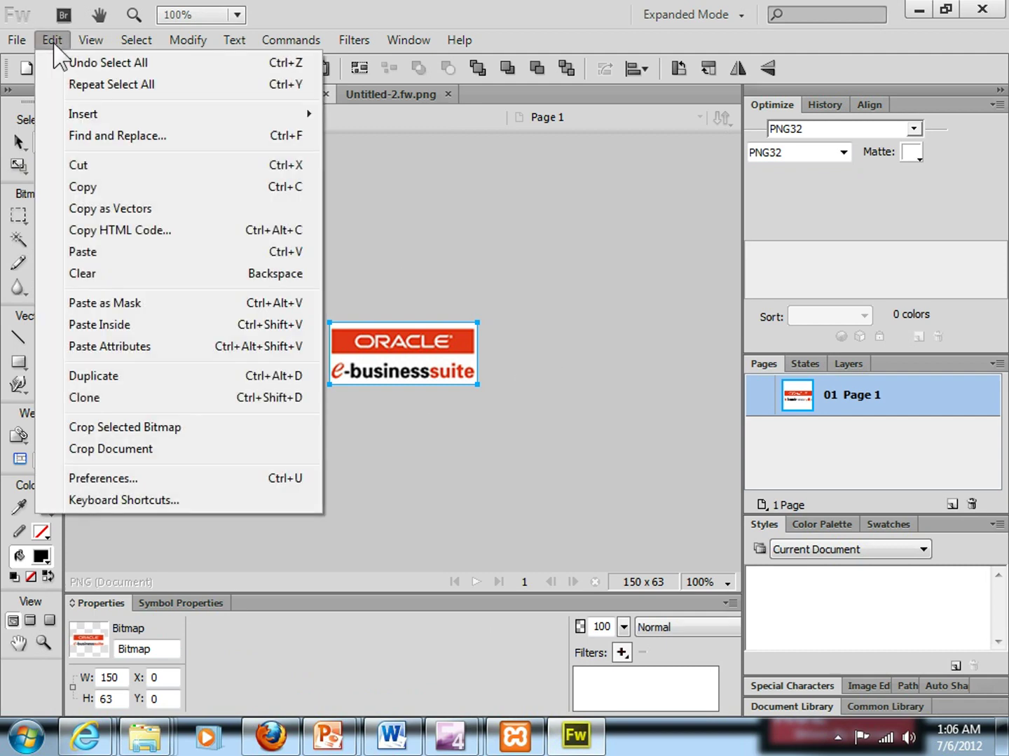
click(81, 187)
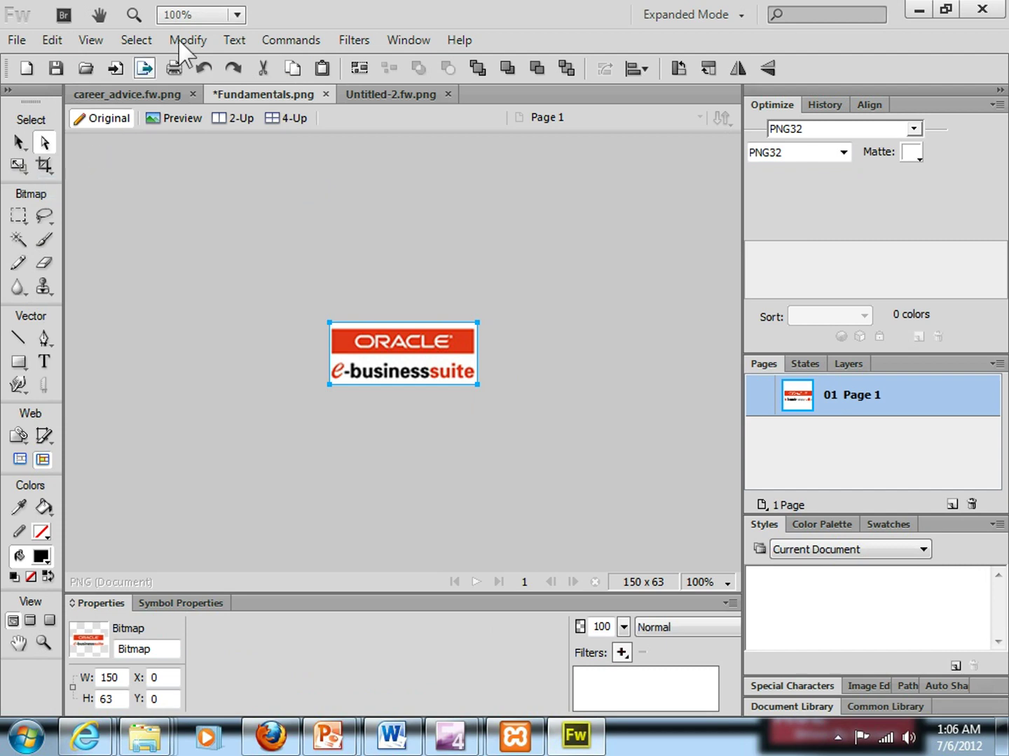
click(383, 94)
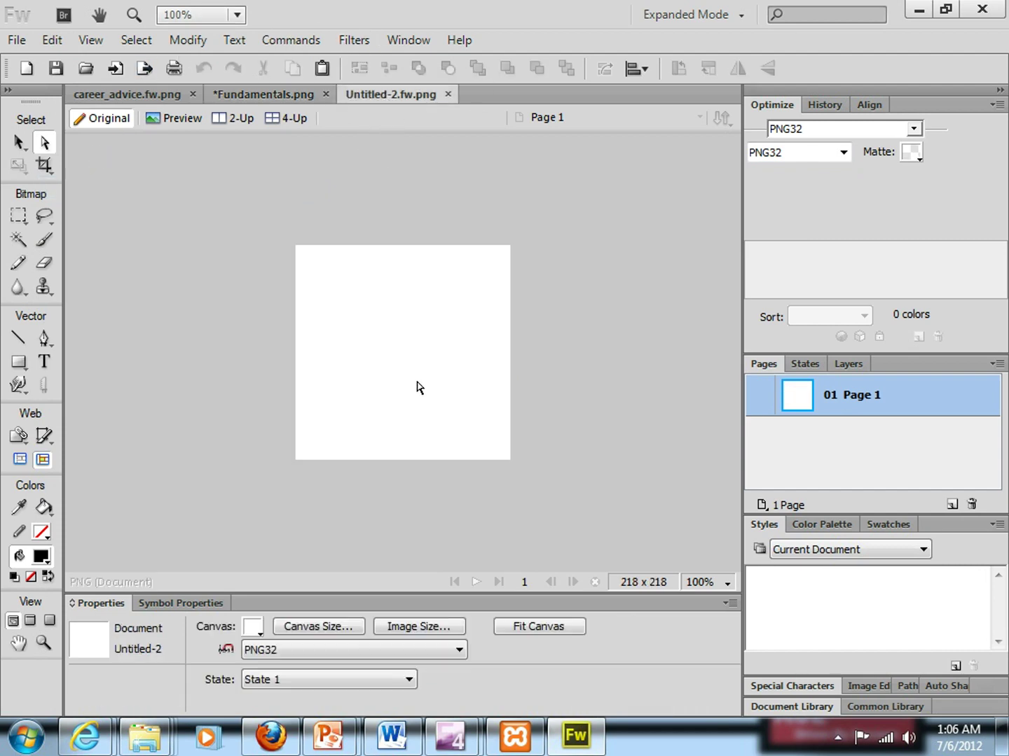
click(51, 40)
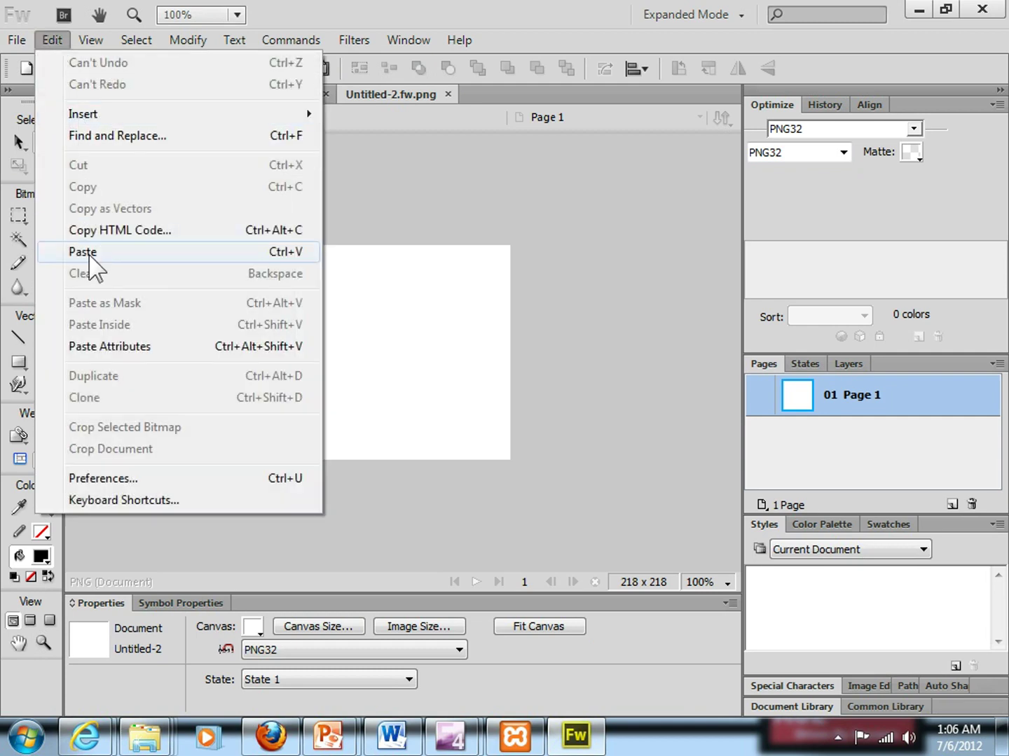
click(90, 254)
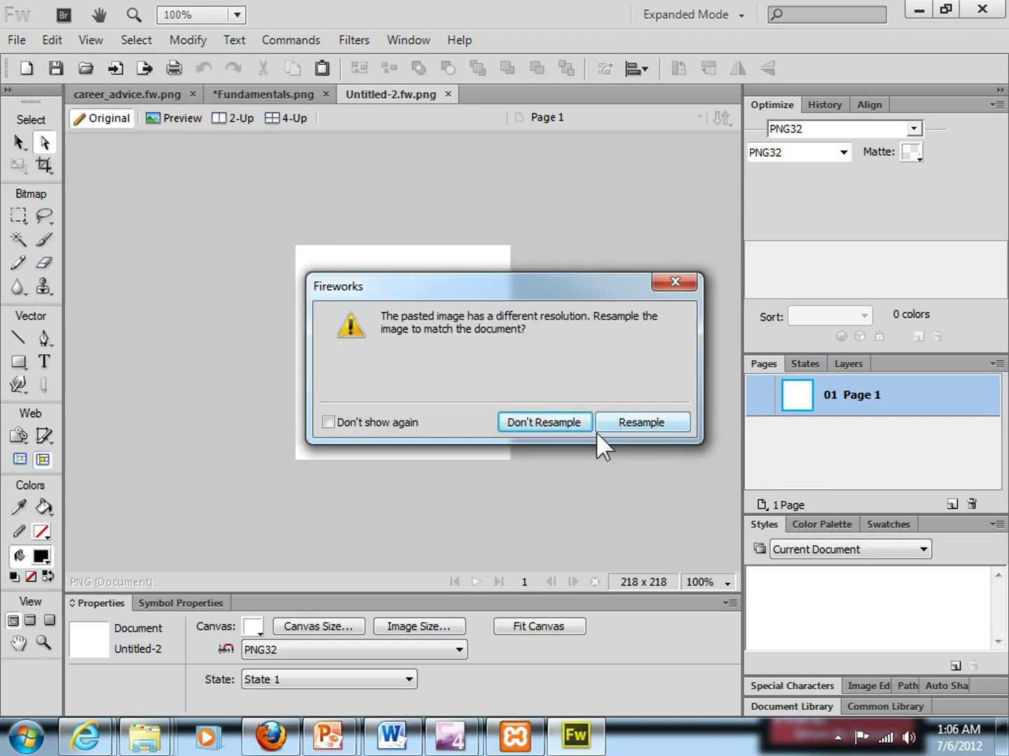
click(657, 419)
key(Down)
key(Down)
key(Down)
key(Down)
key(Down)
key(Down)
key(Down)
key(Down)
key(Down)
key(Down)
key(Down)
key(Down)
key(Down)
key(Down)
key(Down)
key(Down)
key(Down)
key(Down)
key(Down)
key(Down)
key(Down)
key(Down)
key(Down)
key(Up)
key(Up)
key(Up)
key(Up)
key(Up)
key(Up)
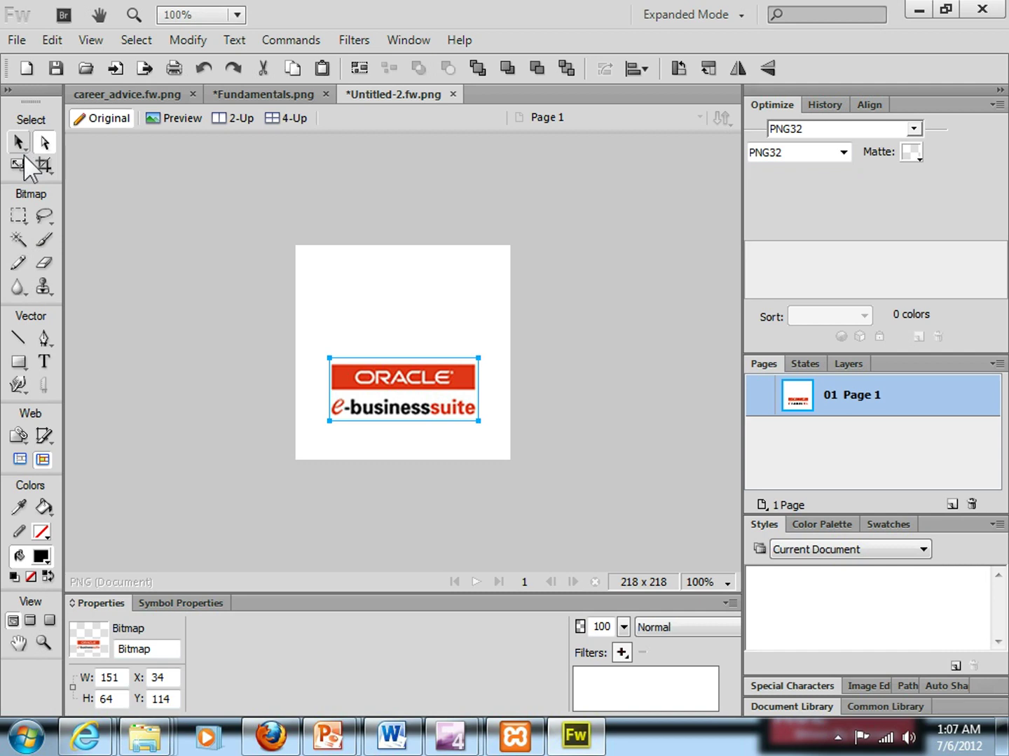
- Add a text block reading 'Free Oracle Online Training' above the logo
click(44, 362)
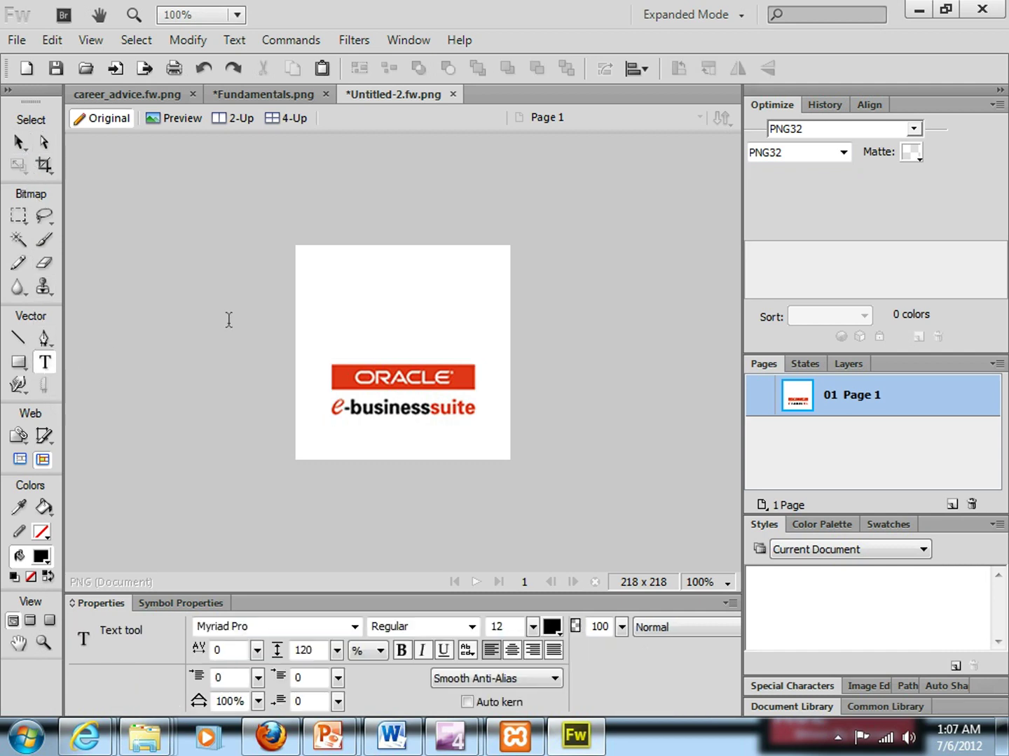
click(324, 283)
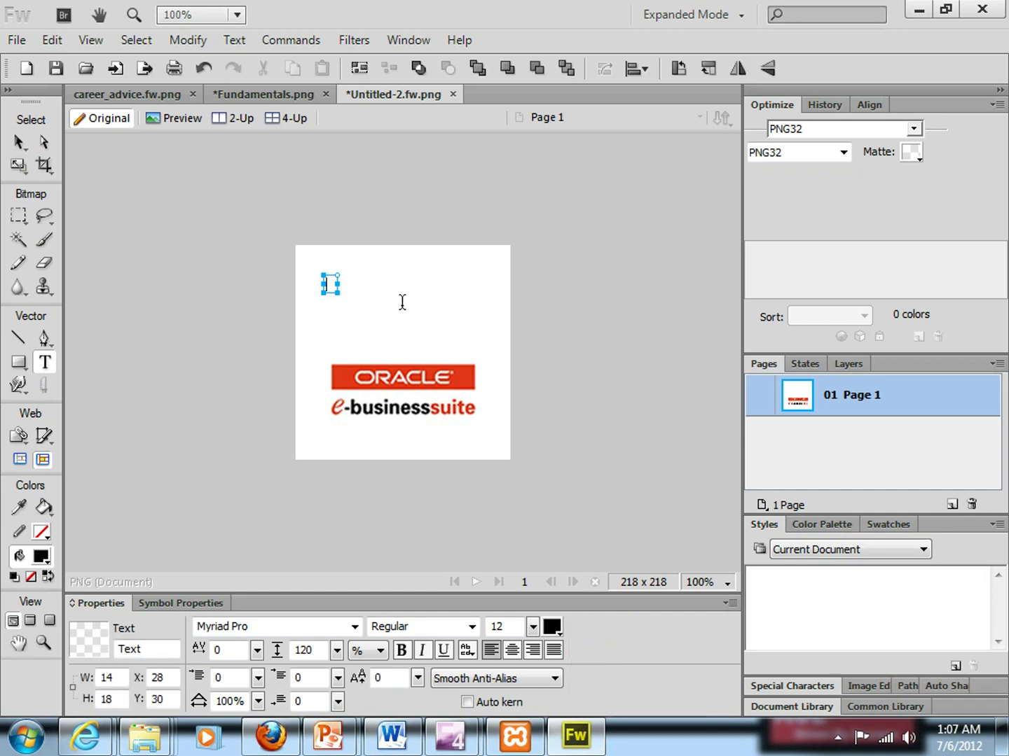
text(Free Oracle)
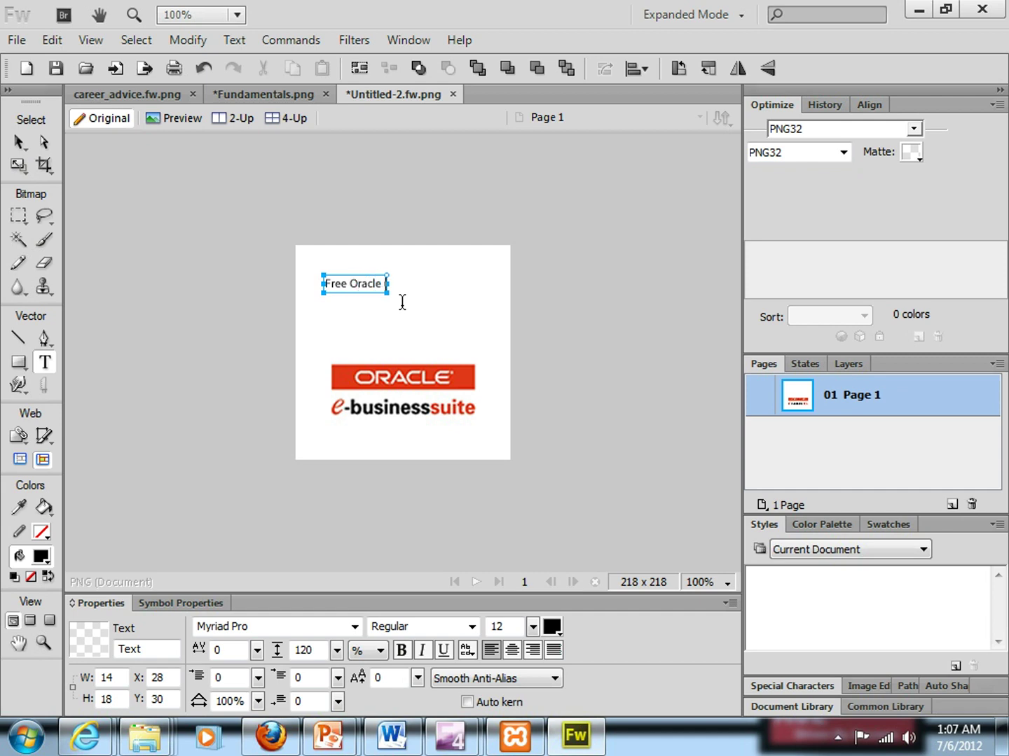
text( Online Training)
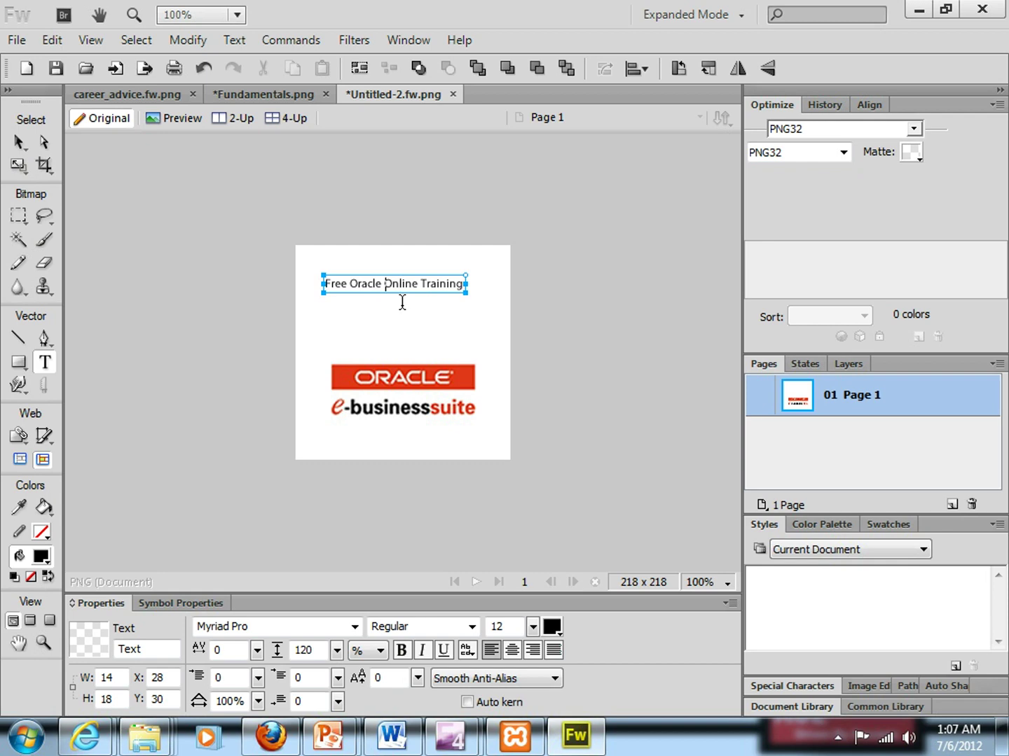
- Keep the heading on one line in a wider text box and select all of it
key(Return)
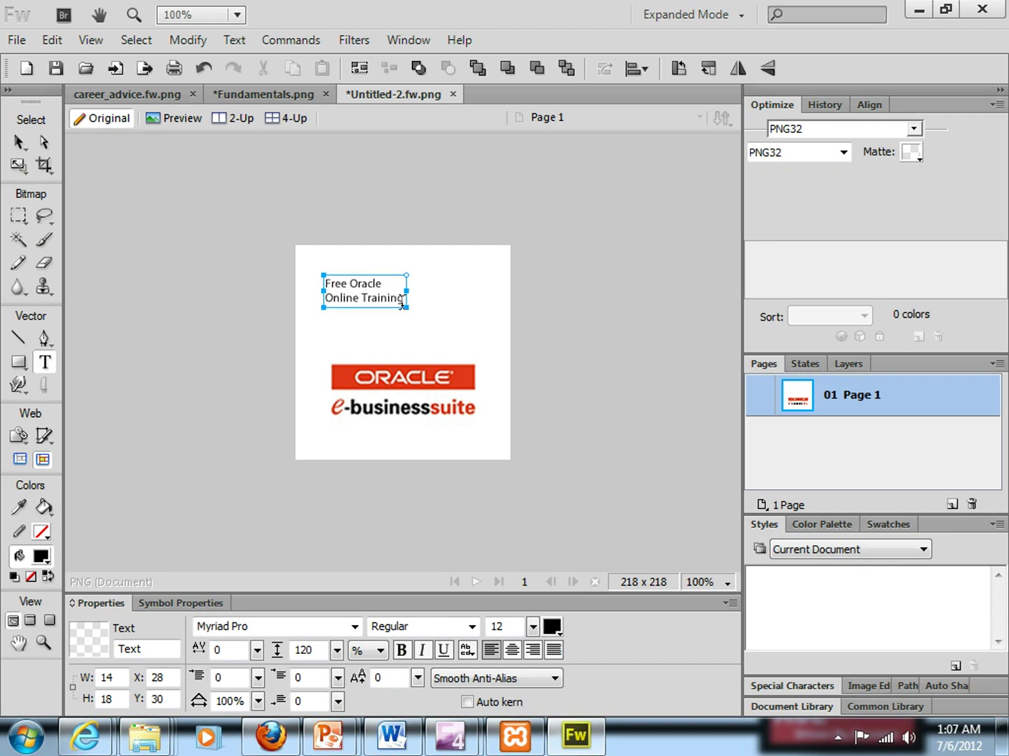
key(Return)
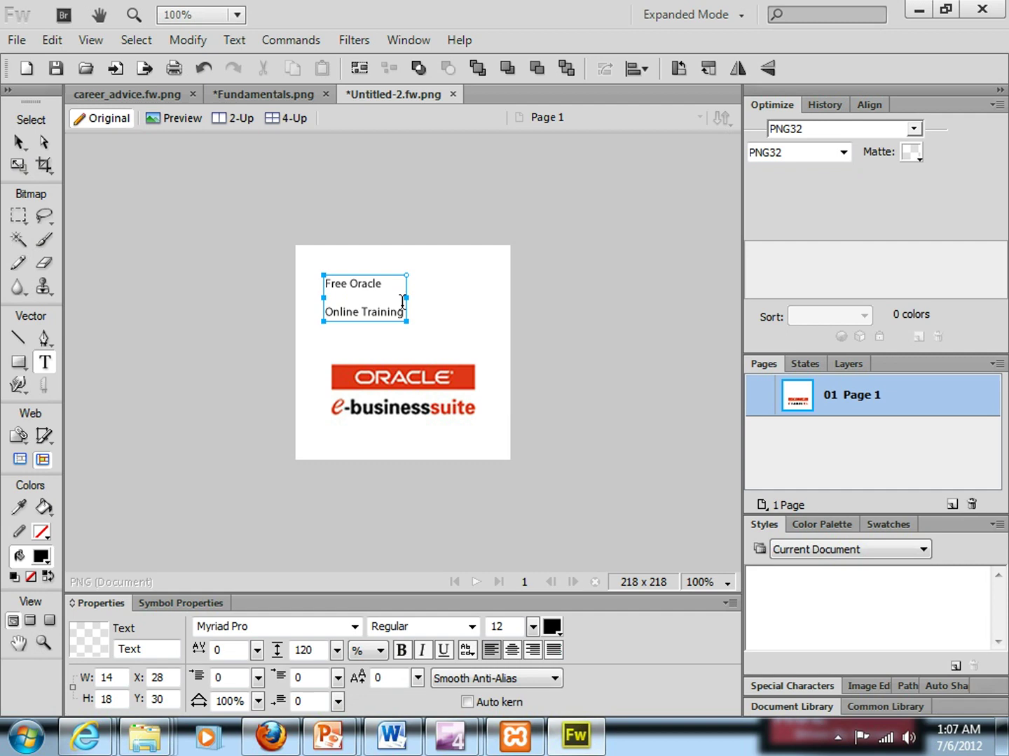
key(BackSpace)
double_click(407, 297)
key(Delete)
key(ctrl+z)
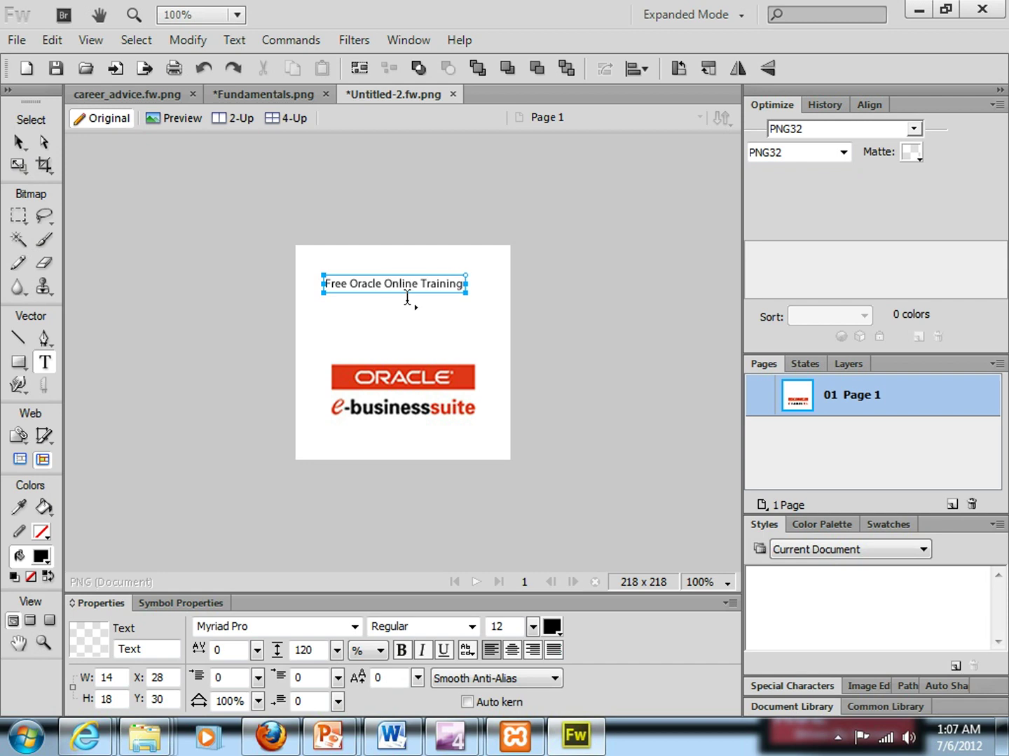
key(ctrl+a)
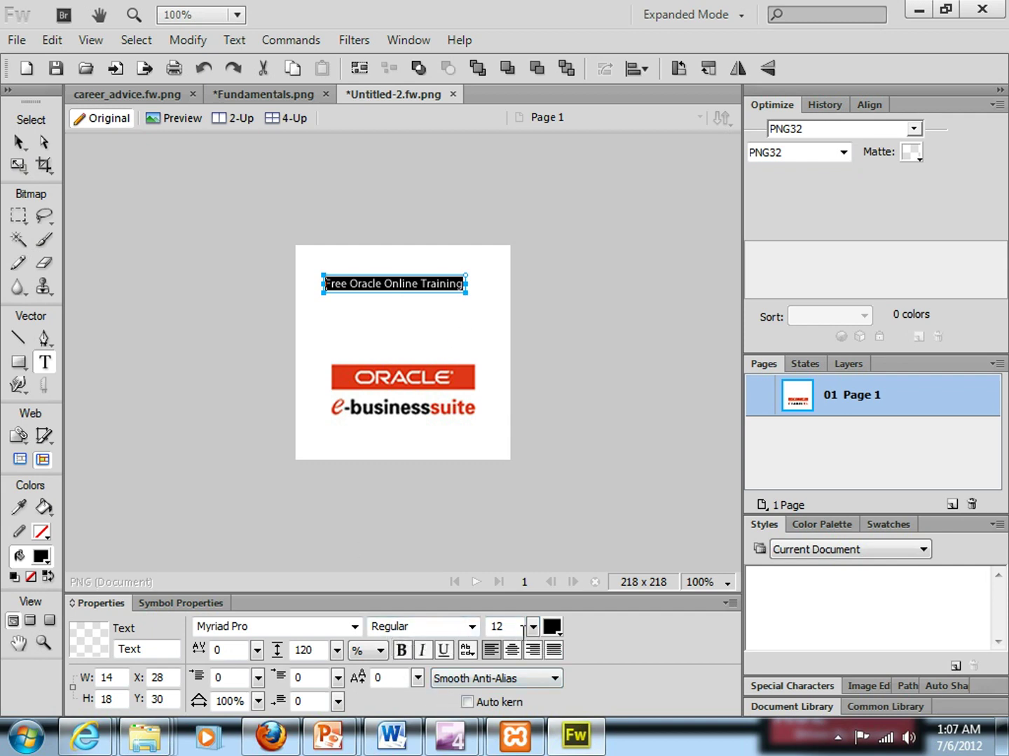
- Make the heading bold and set its font to Arial
click(400, 651)
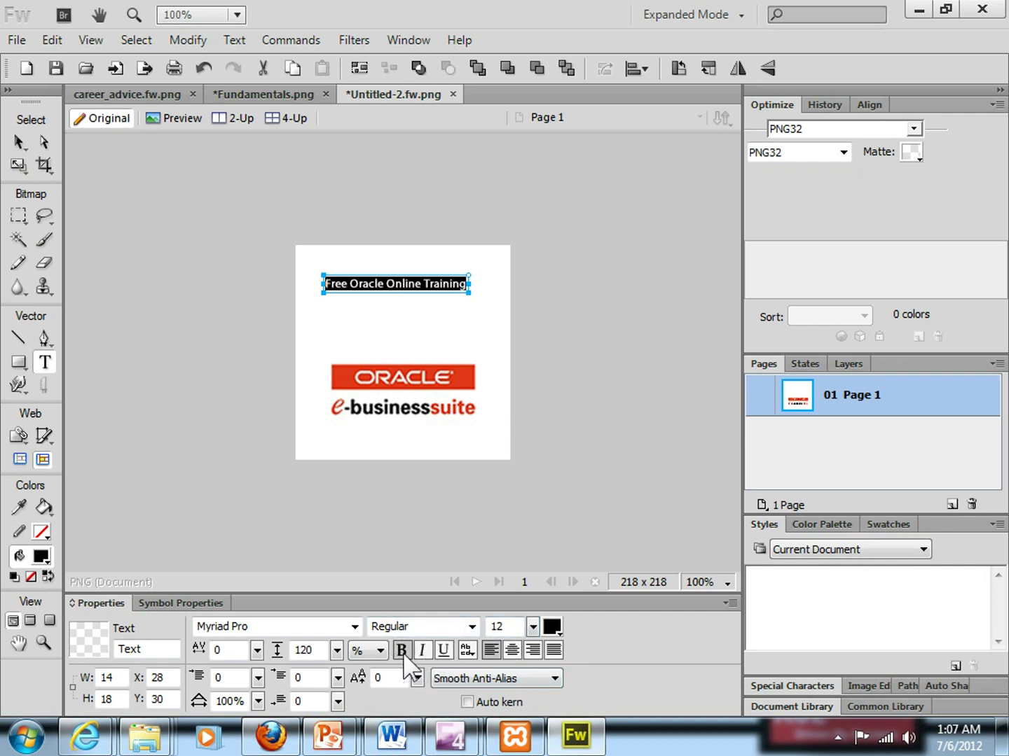
click(355, 628)
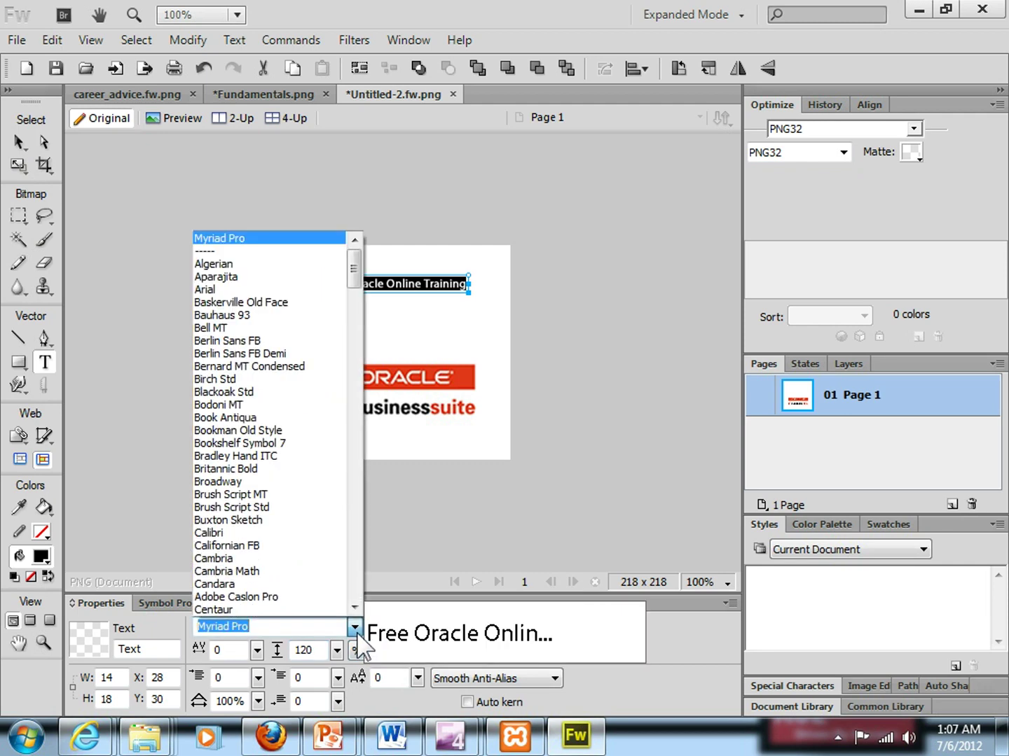
click(252, 289)
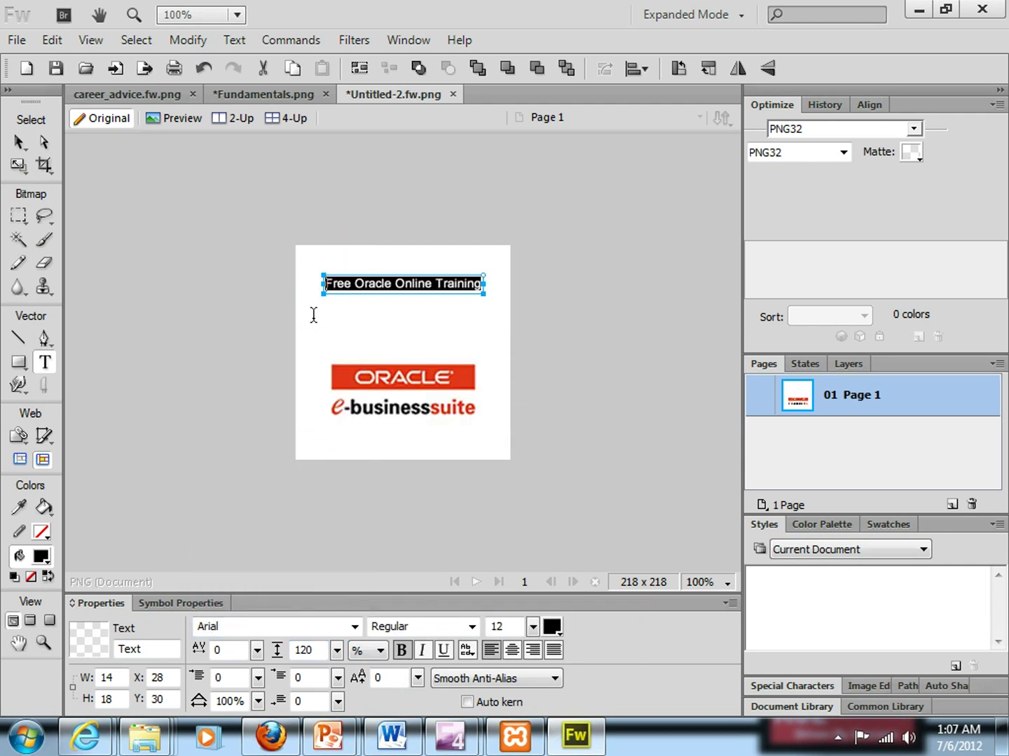
key(Escape)
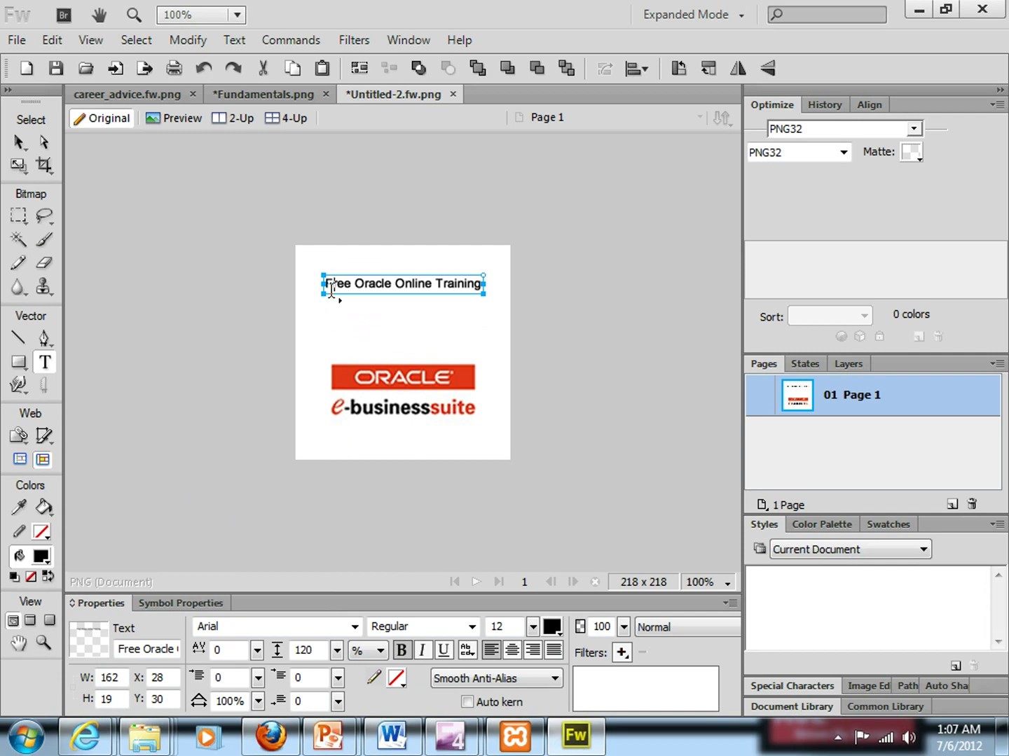
- Set the heading's font size to 28
click(332, 287)
key(ctrl+a)
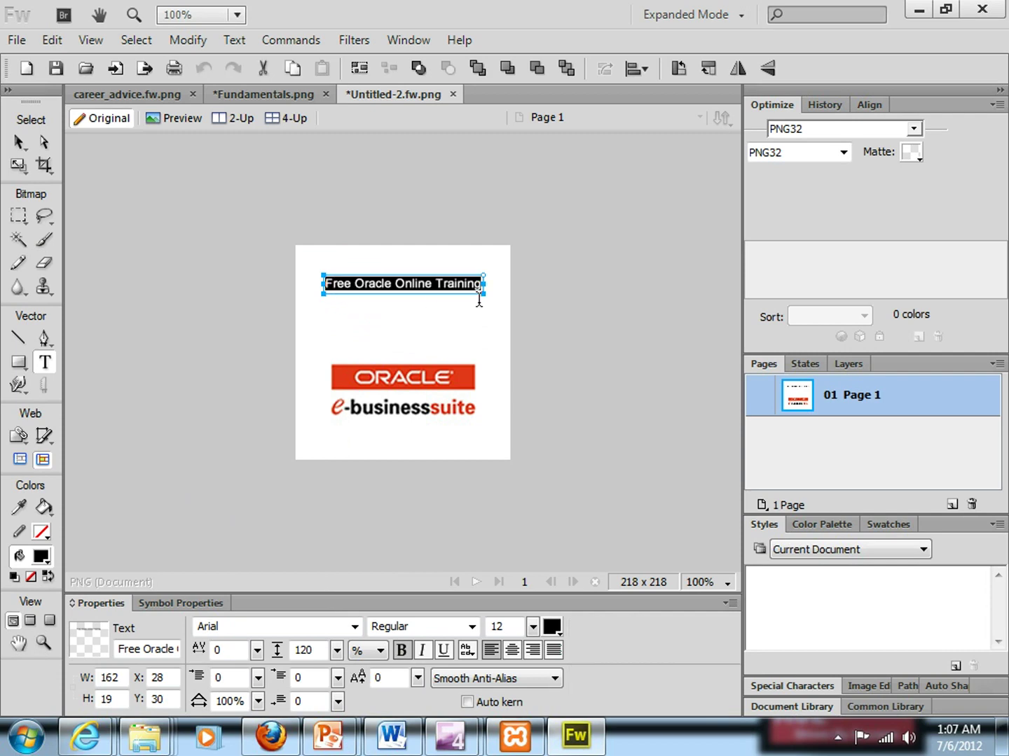
drag(533, 623, 538, 605)
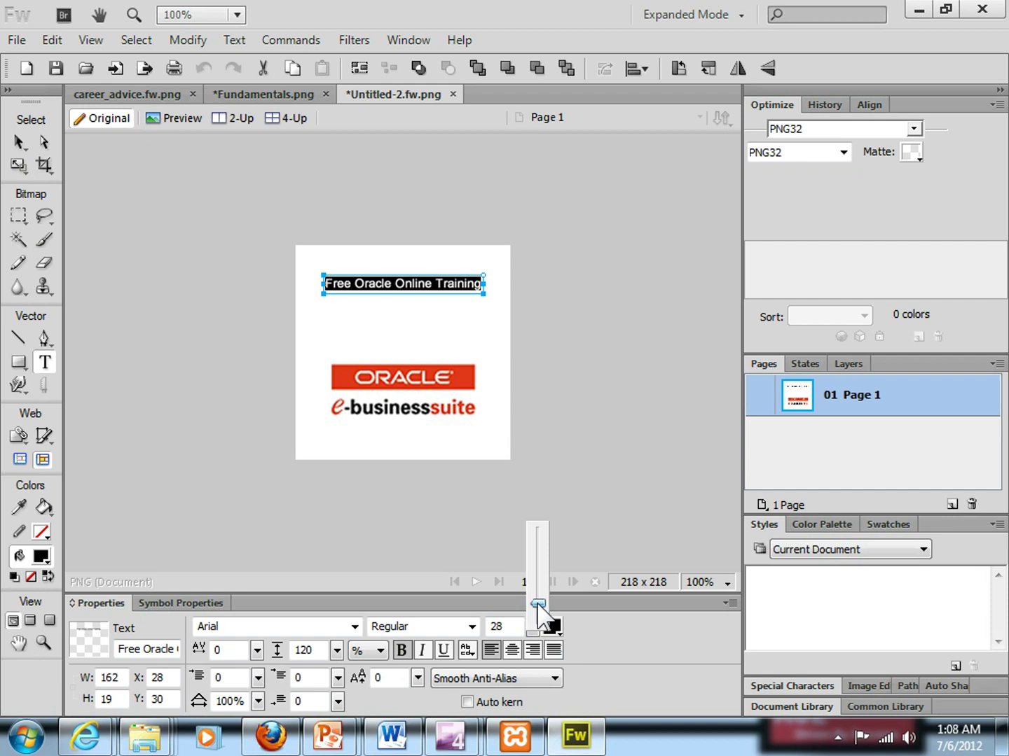
click(417, 579)
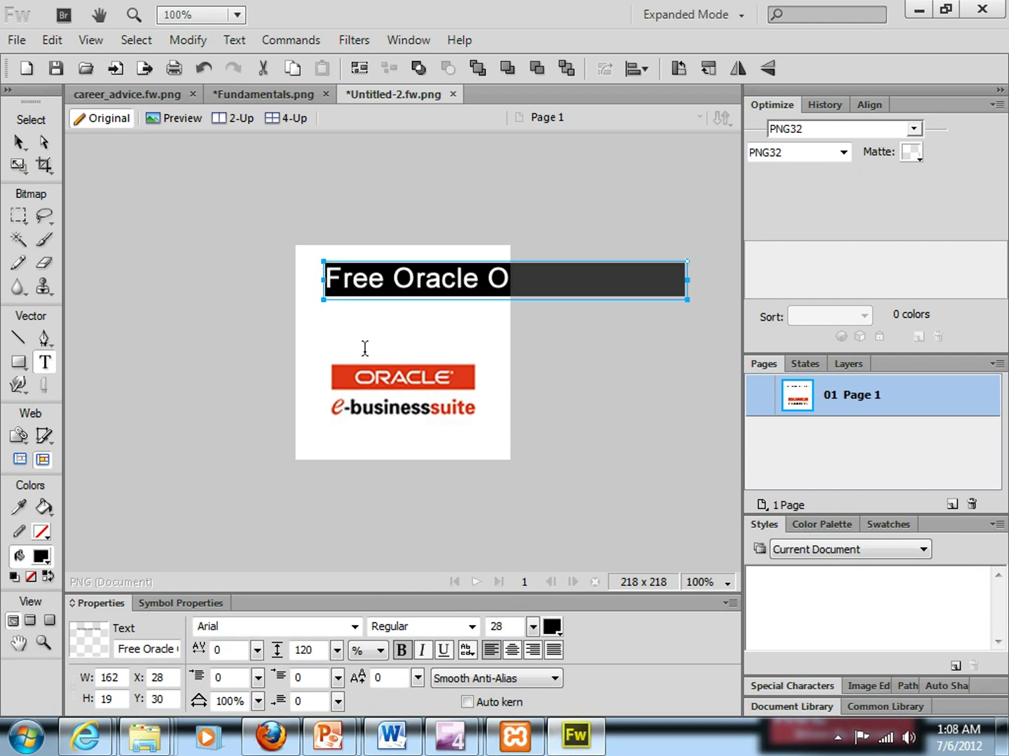
- Break the heading into 'Free Oracle' and 'Online Training' on two lines
click(489, 280)
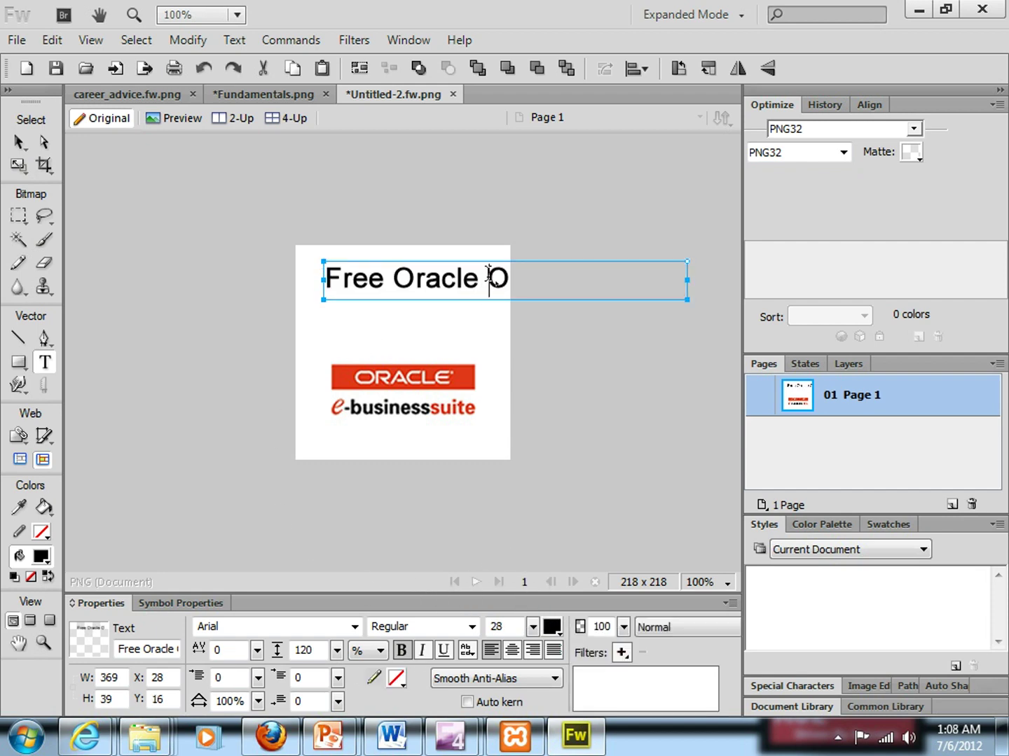
key(Return)
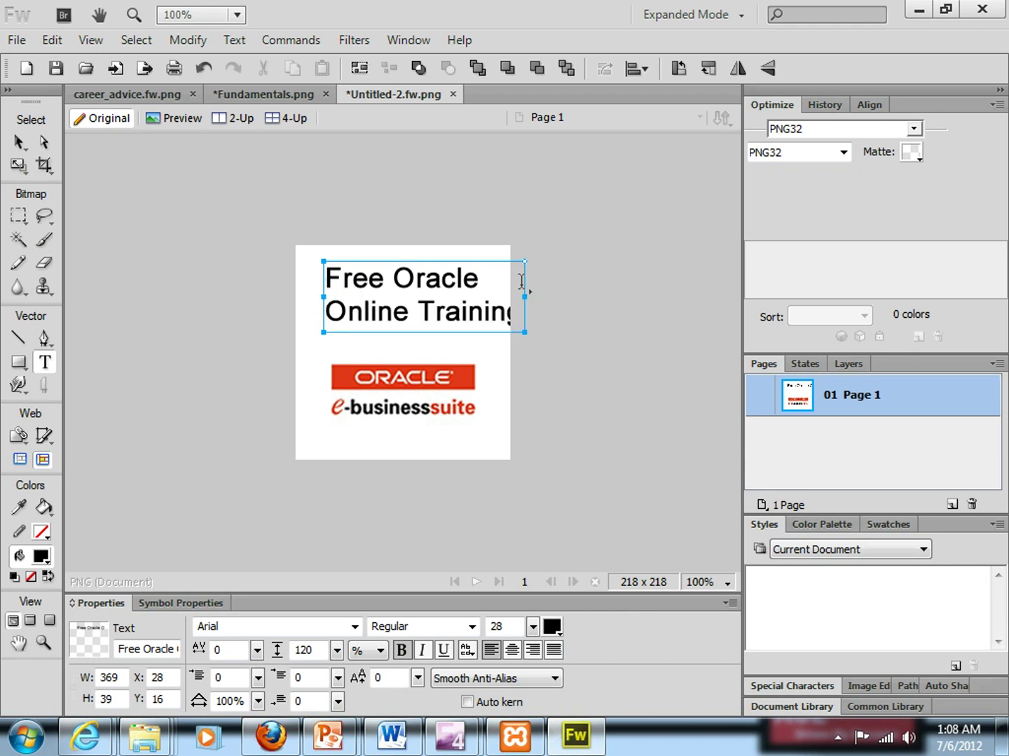
key(Escape)
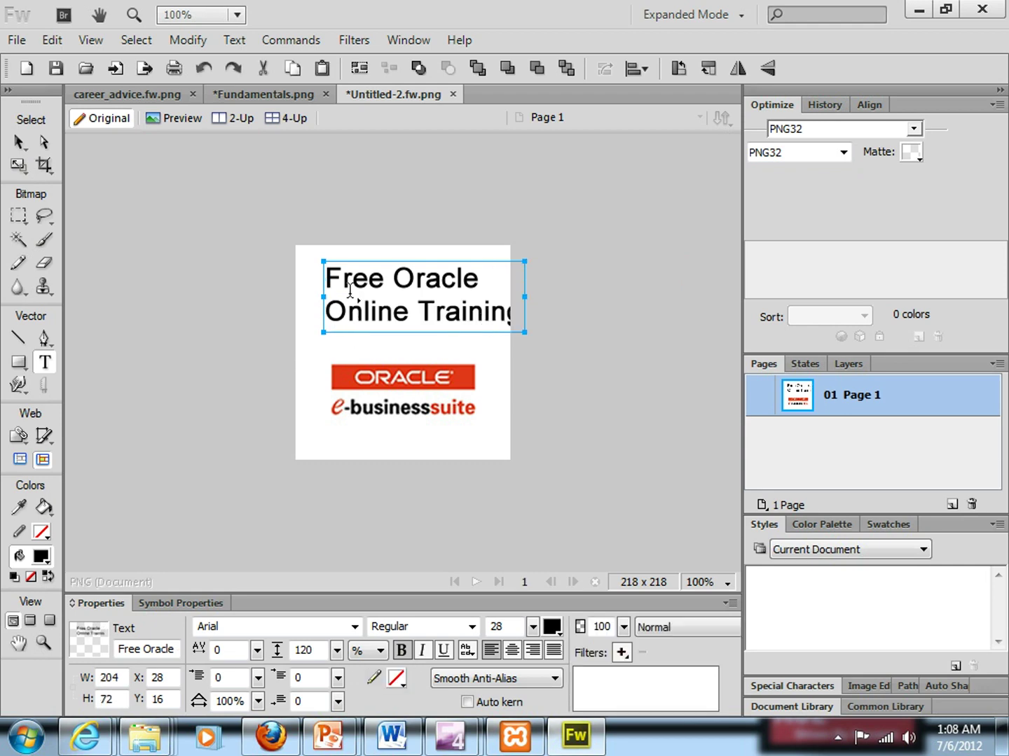
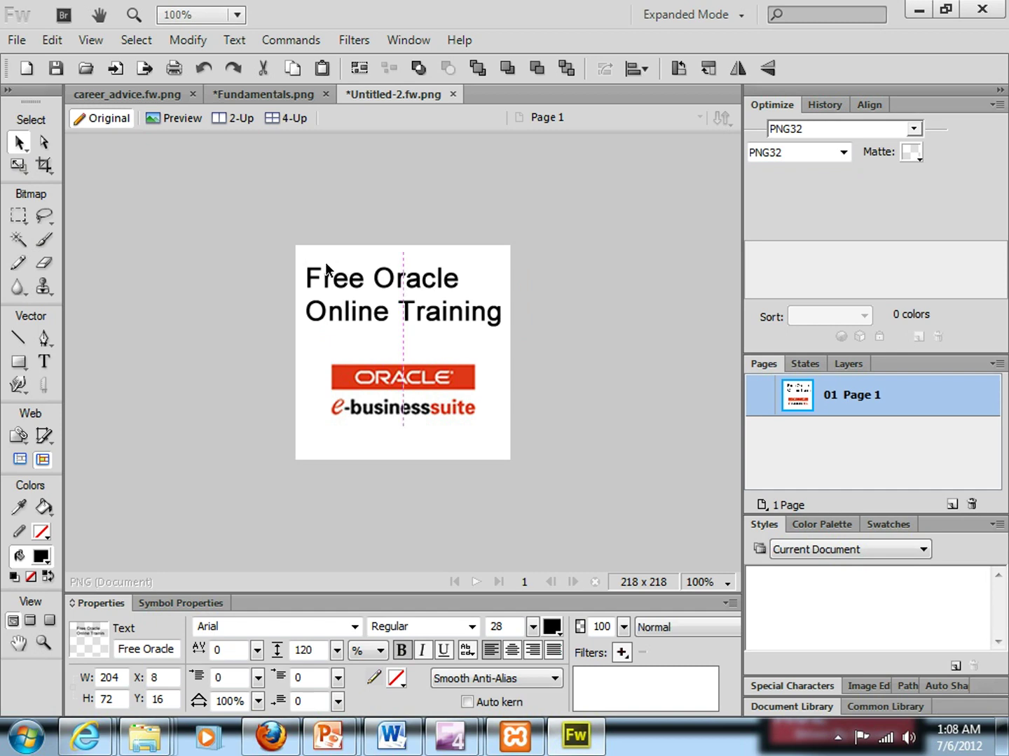
- Select the whole Free Oracle Online Training caption and apply Center alignment
drag(327, 268, 327, 268)
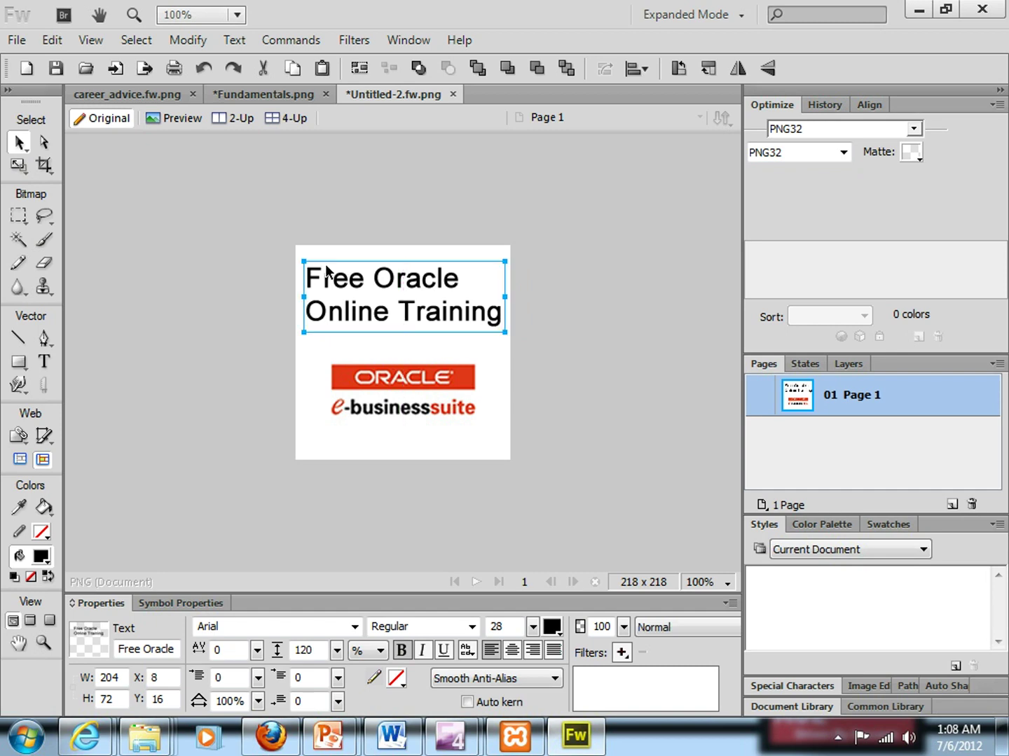
key(t)
click(439, 280)
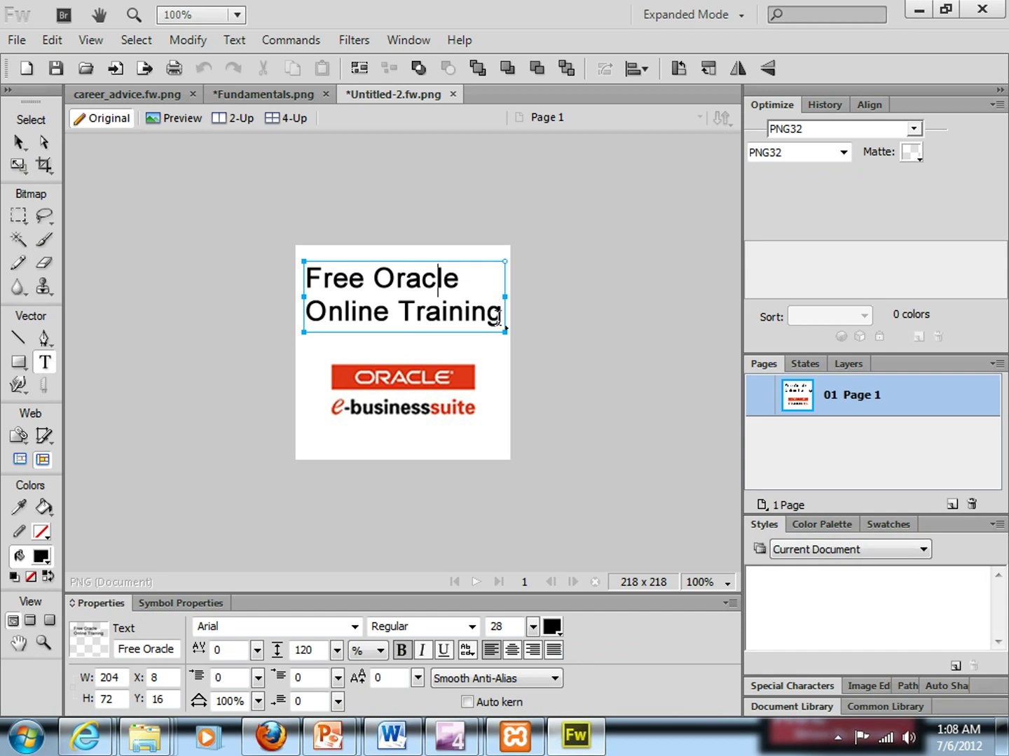
click(440, 317)
key(BackSpace)
key(Return)
key(shift+Home)
key(shift+Up)
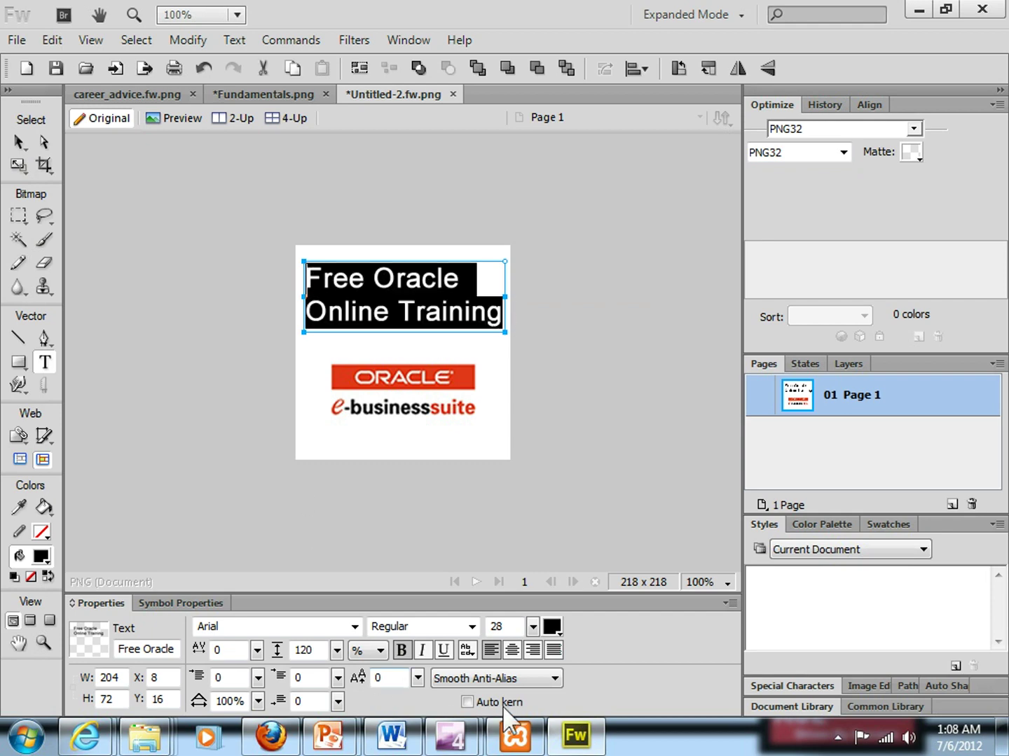
click(510, 651)
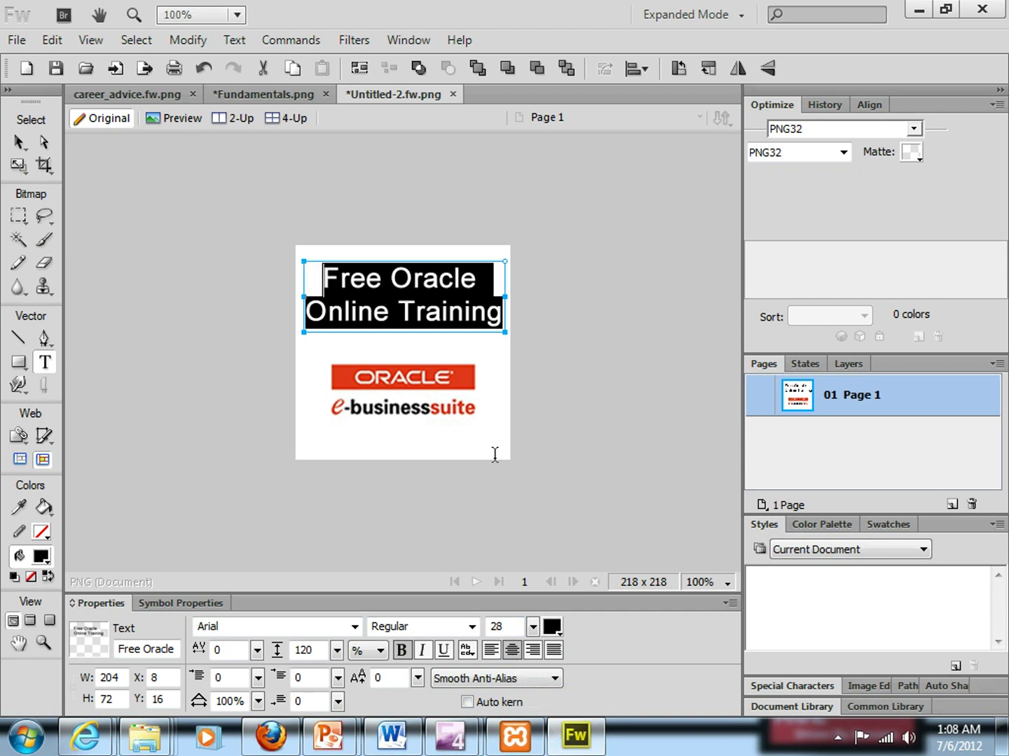
key(ctrl+z)
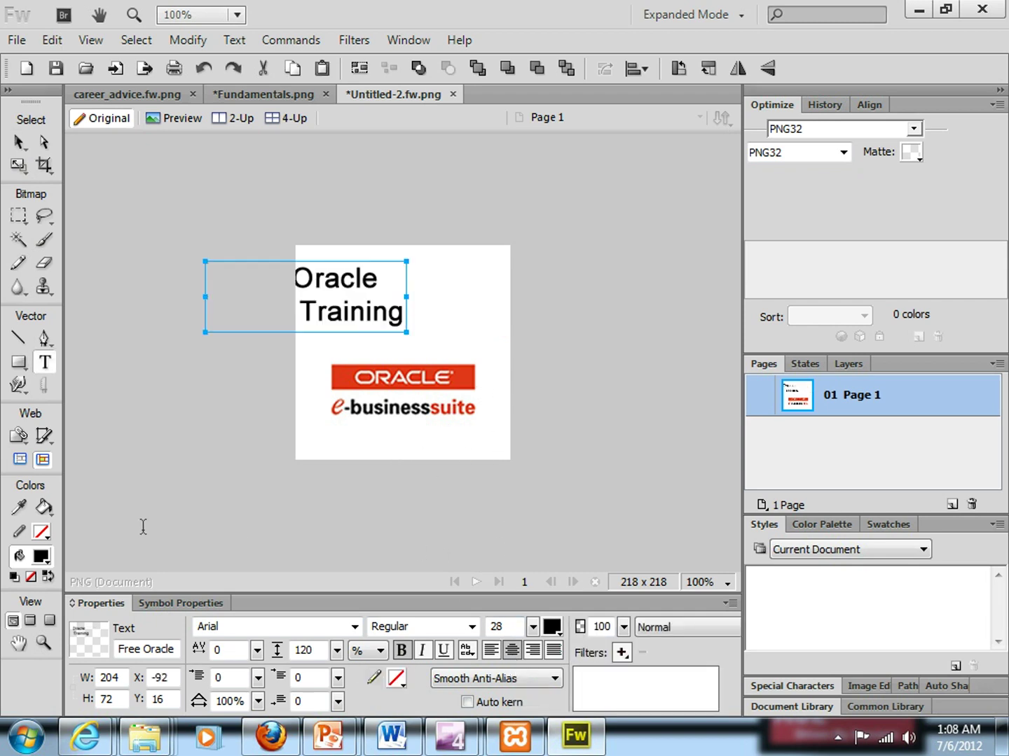
key(ctrl+y)
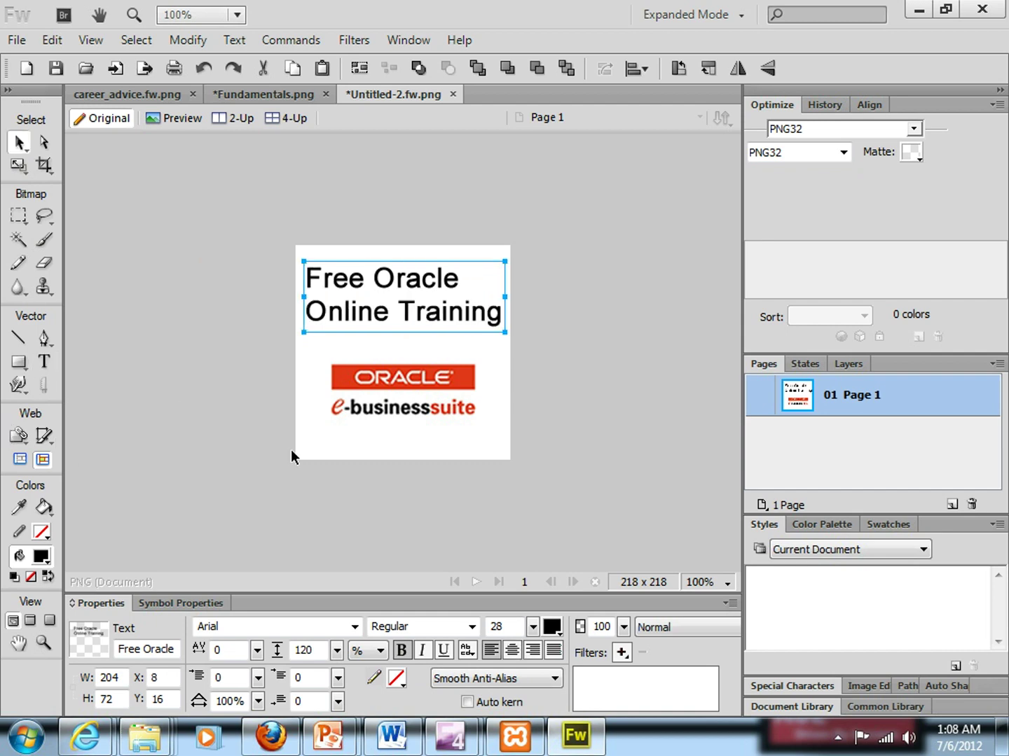
- Centre the 'Free Oracle' and 'Online Training' lines individually
click(317, 443)
click(462, 280)
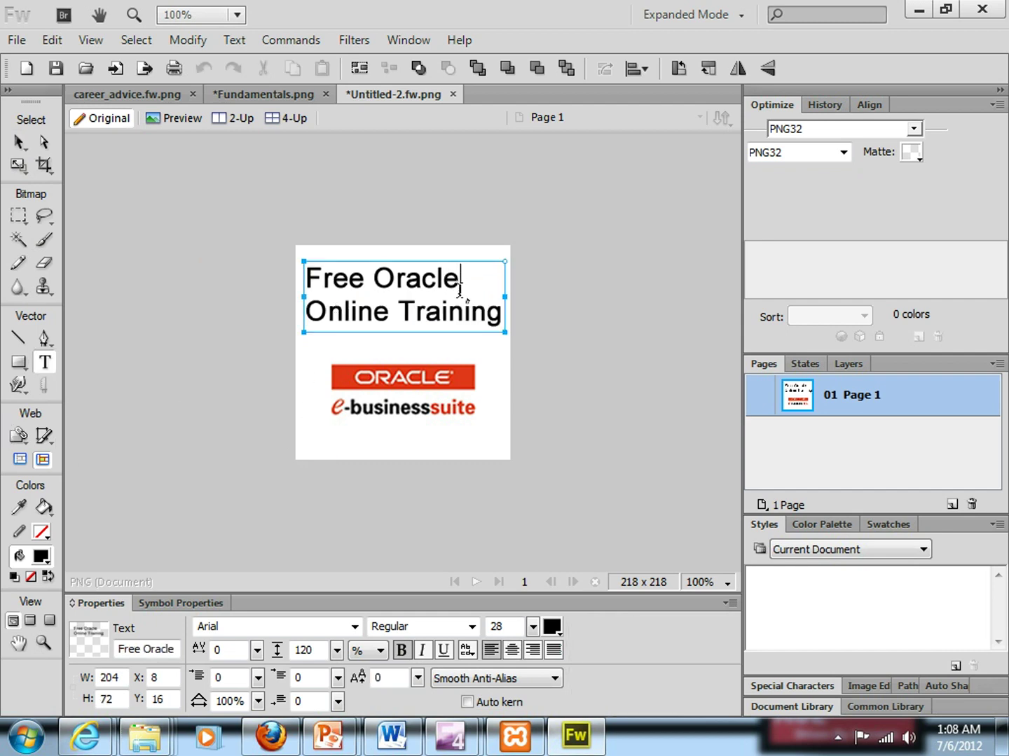
drag(463, 280, 304, 280)
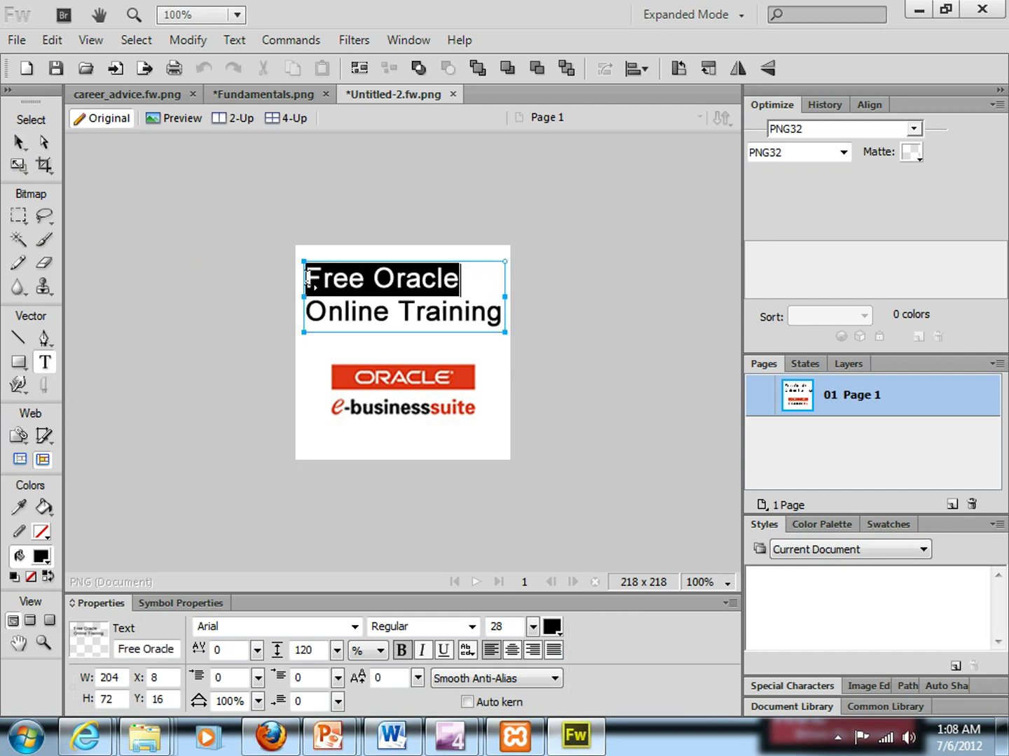
click(512, 650)
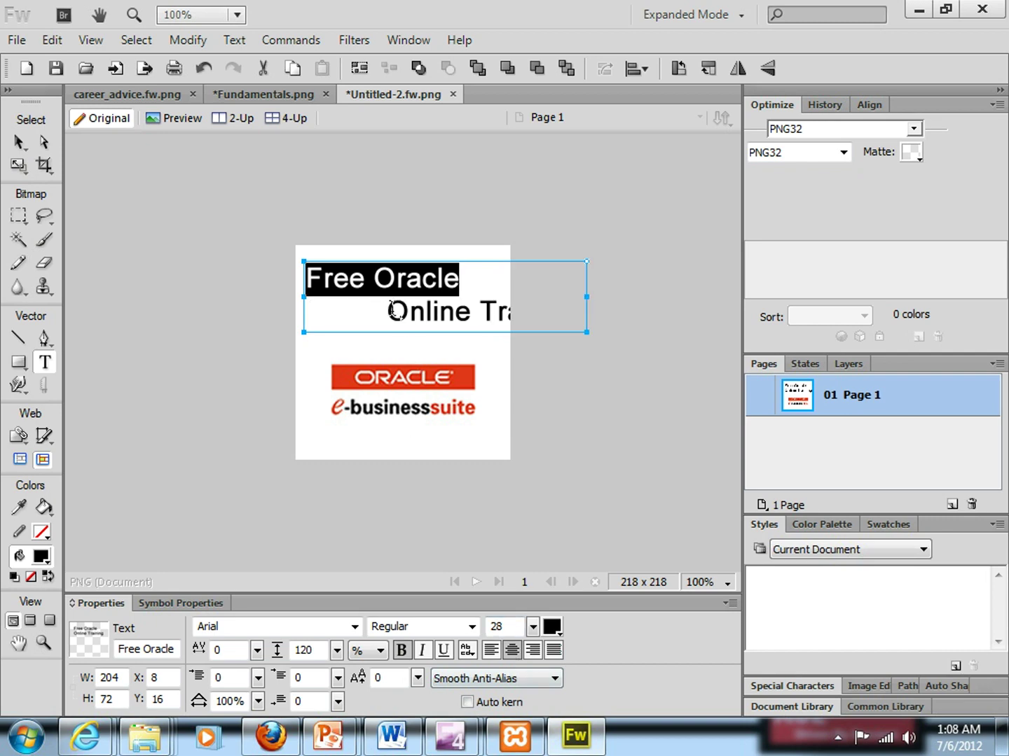
click(375, 323)
drag(388, 320, 607, 321)
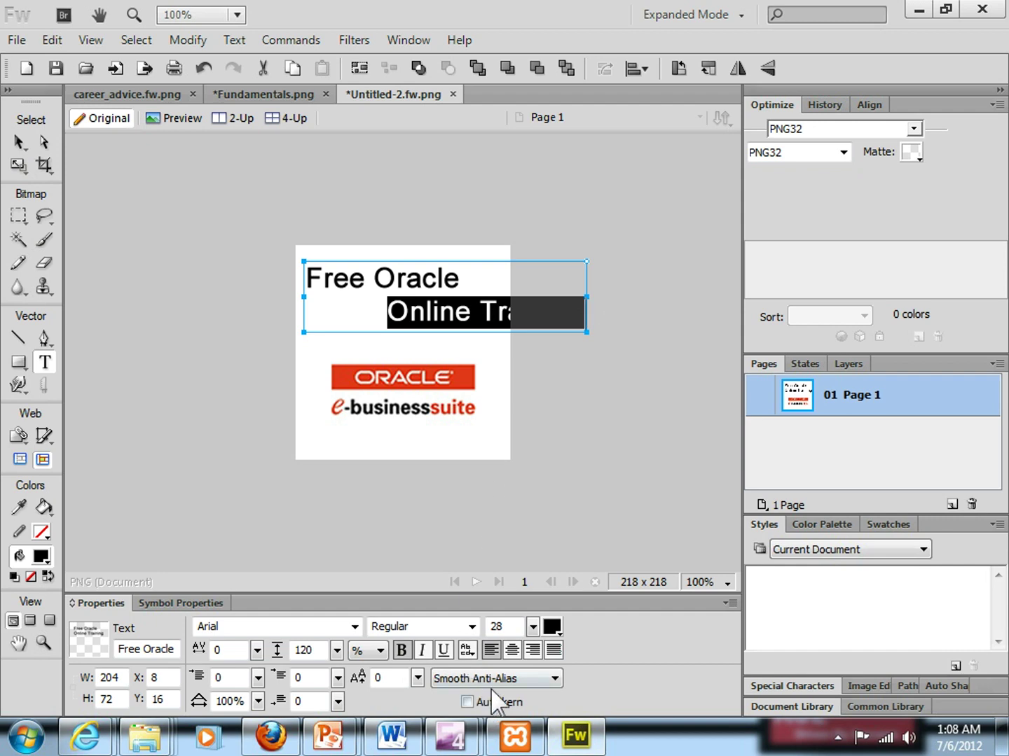
click(513, 650)
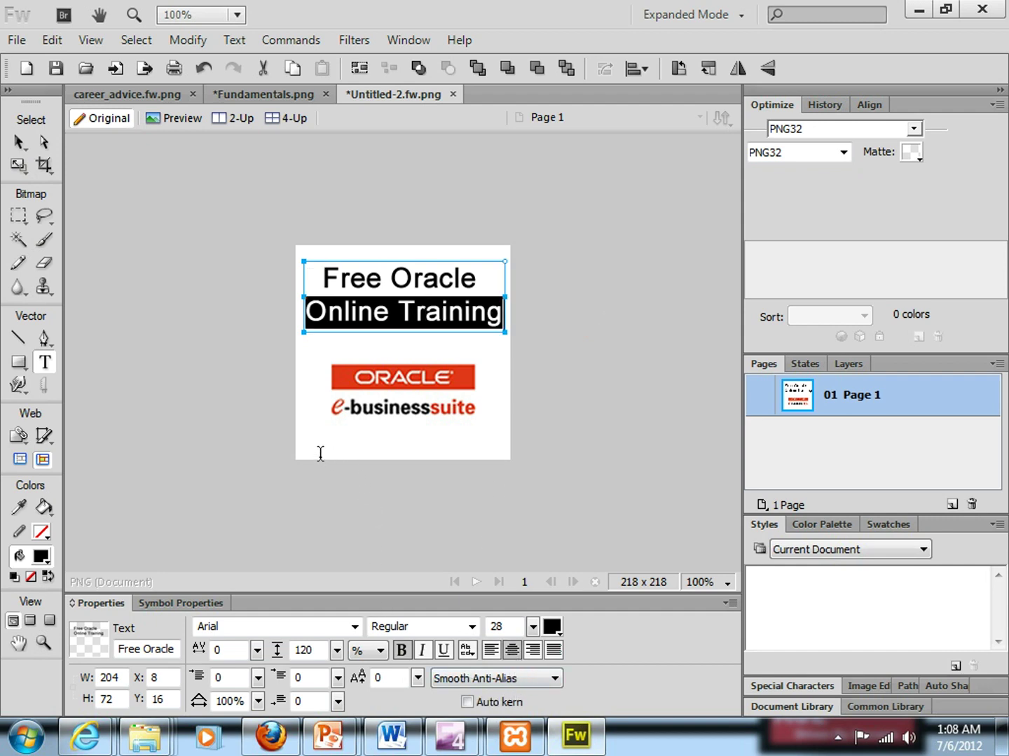
key(ctrl+z)
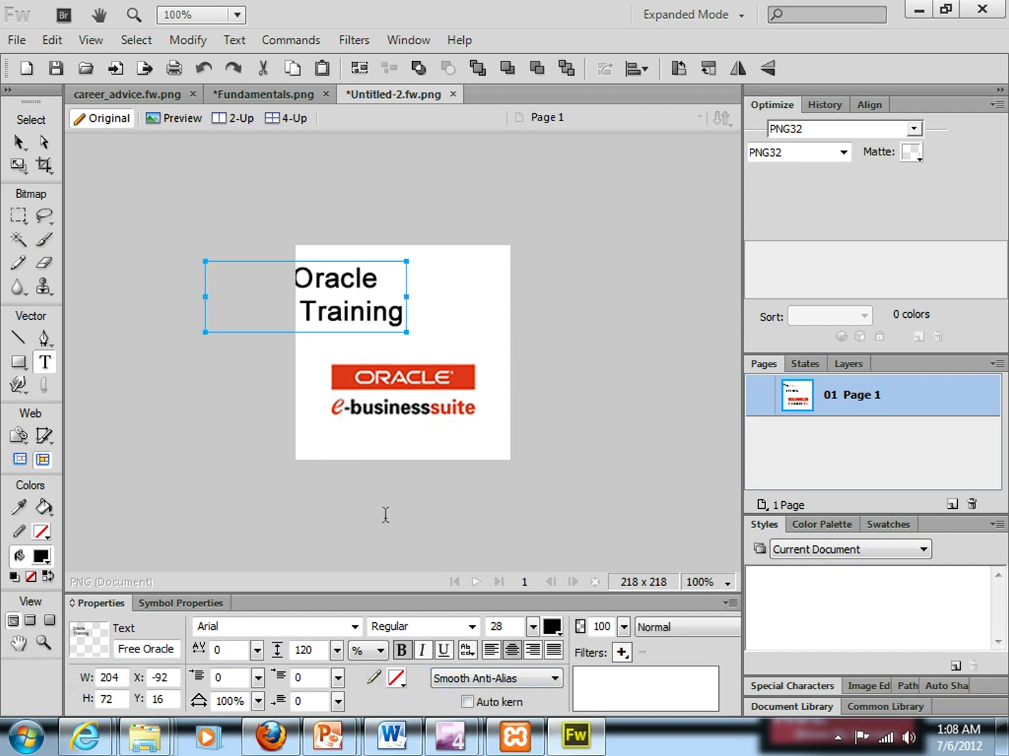
- Move the caption back to the canvas centre and discard a stray empty text box
key(v)
drag(335, 262, 435, 264)
key(t)
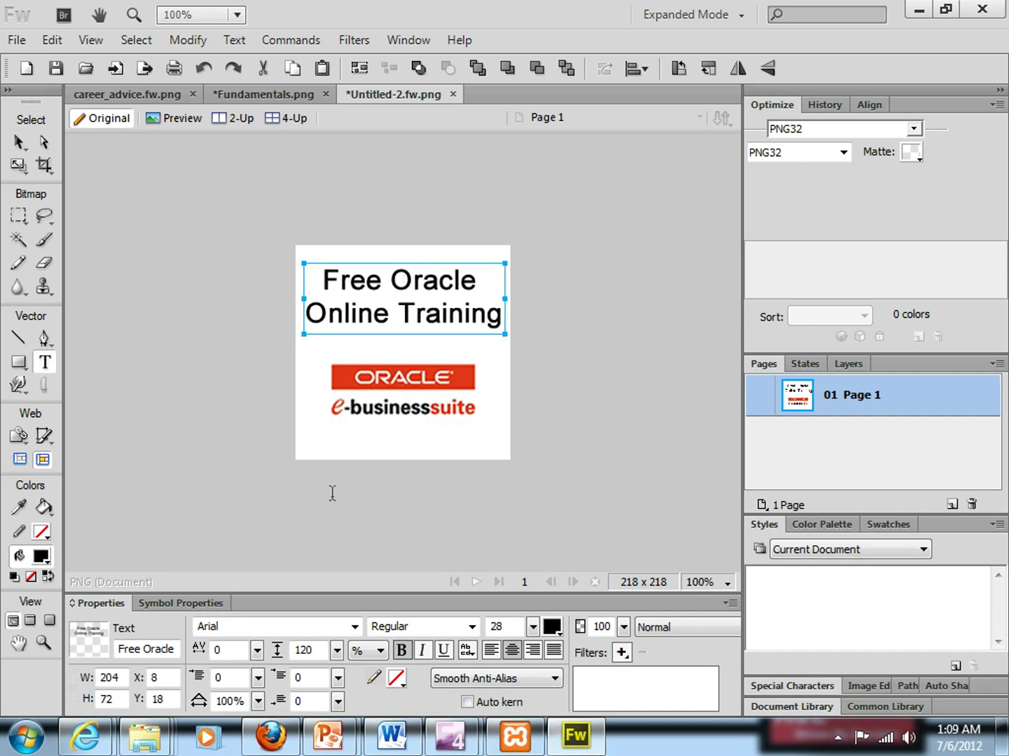
click(311, 444)
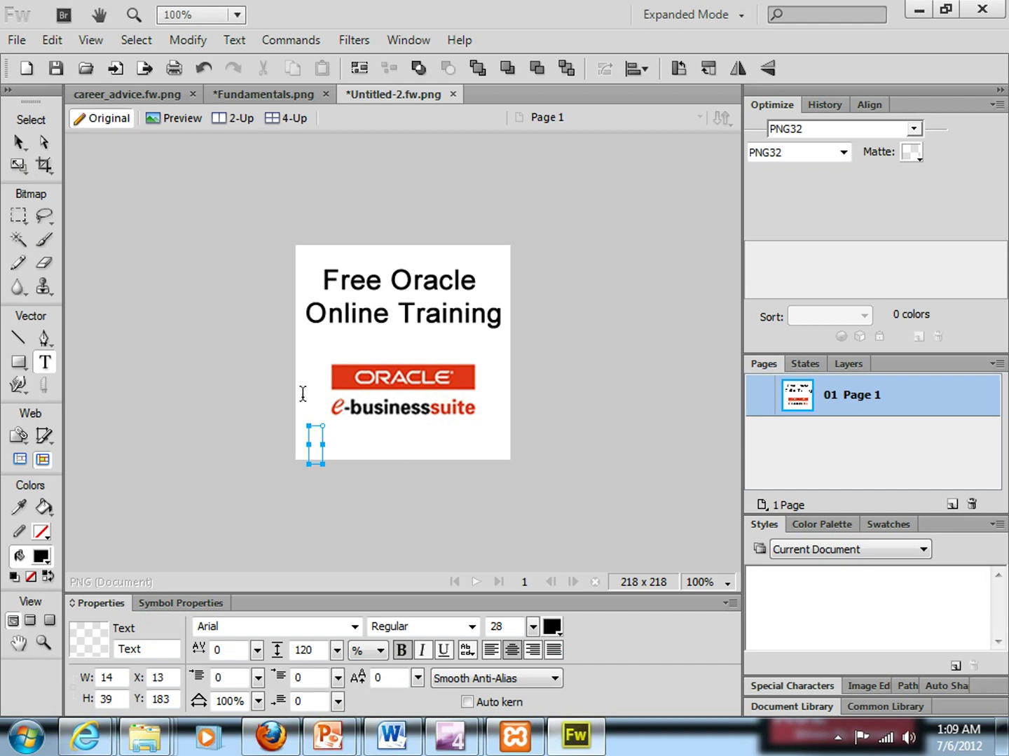
key(Escape)
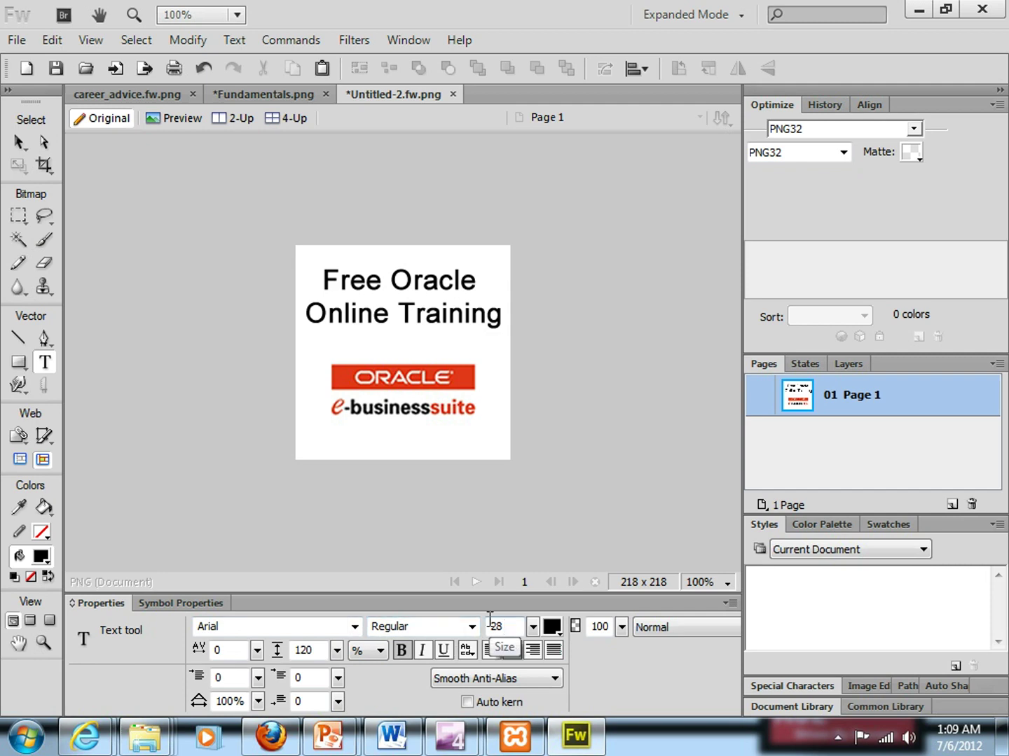
- Save the caption image as Free_Oracle_Online_Training
click(55, 66)
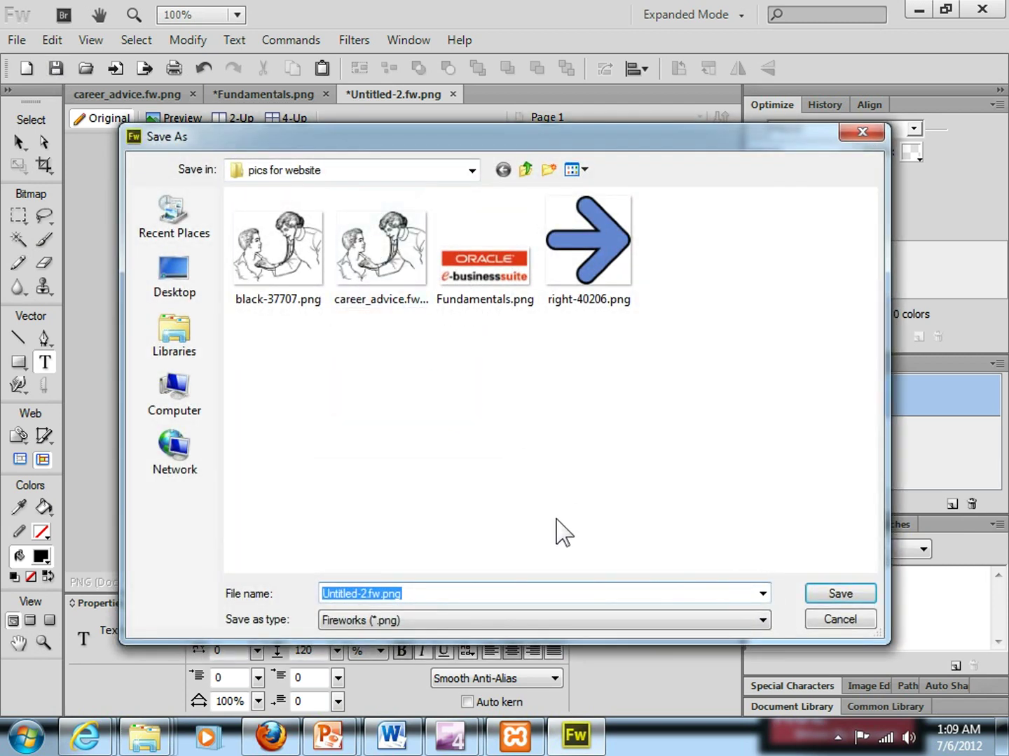
text(Free)
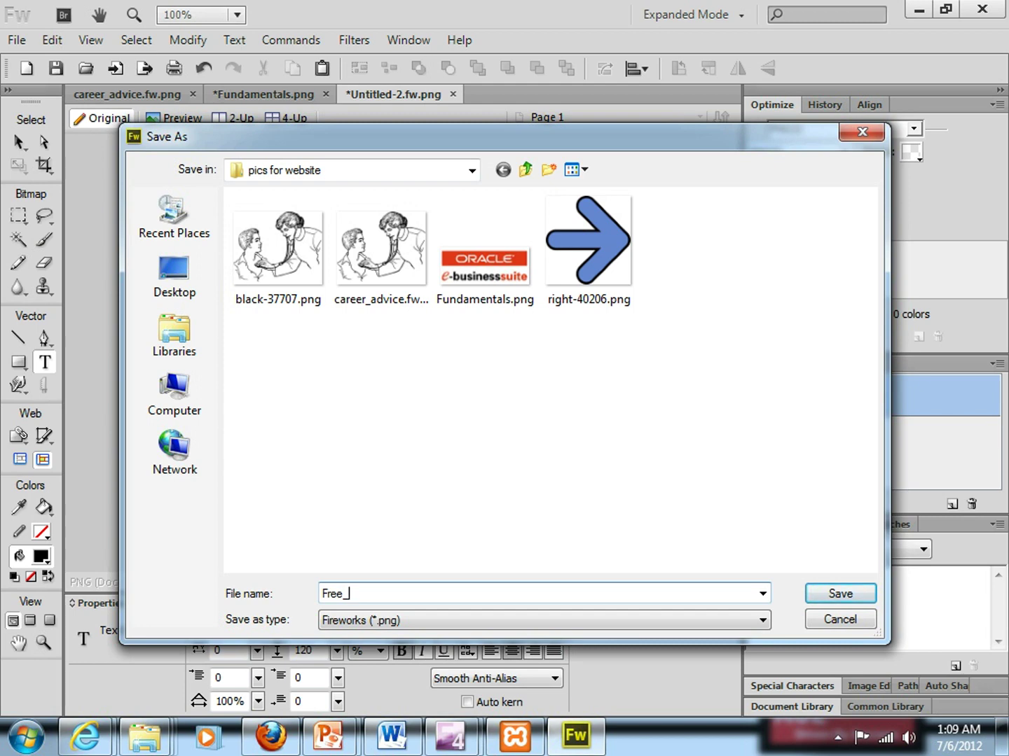
text(_Oracle_Online_Training)
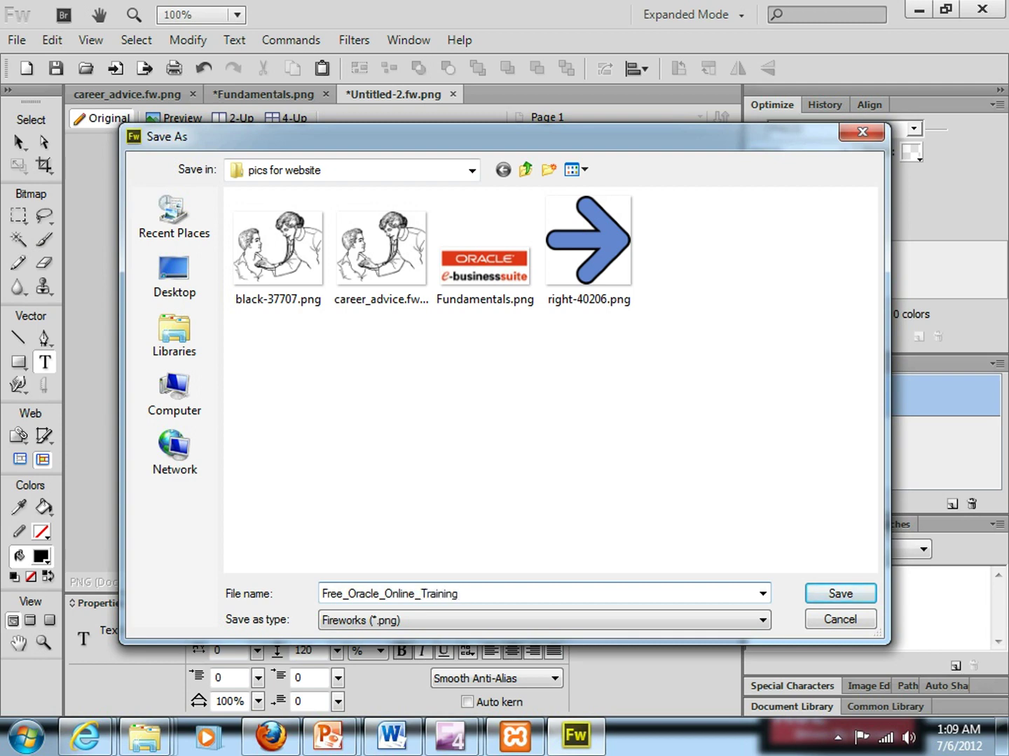
click(844, 594)
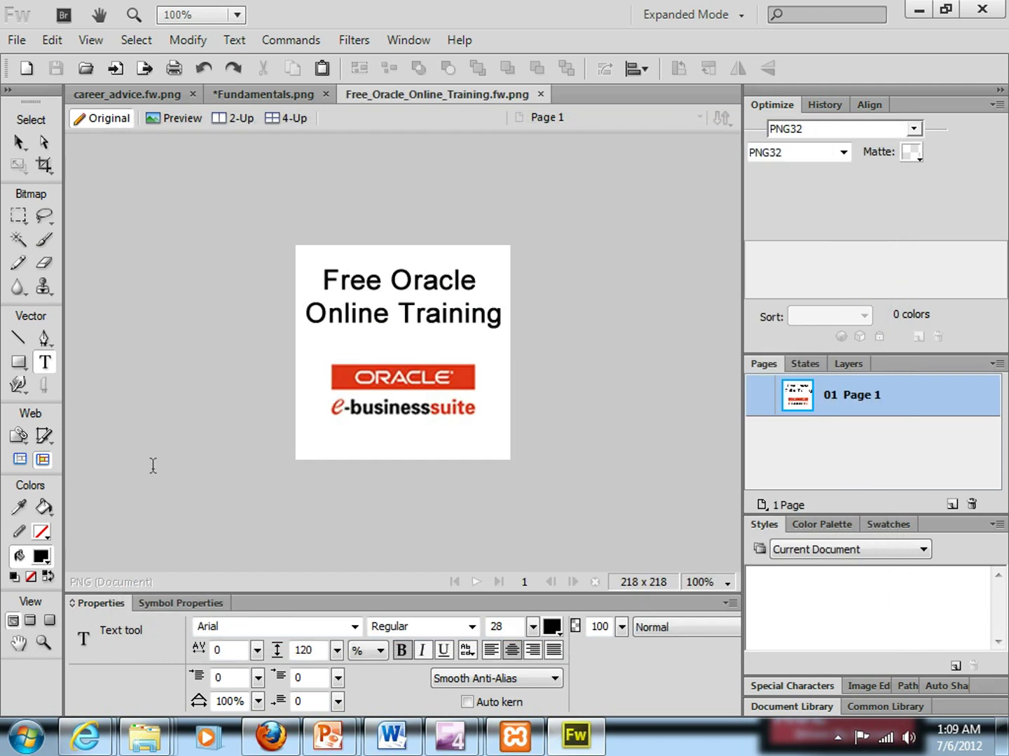
- Close Fundamentals.png without saving and bring up career_advice.fw.png
click(242, 91)
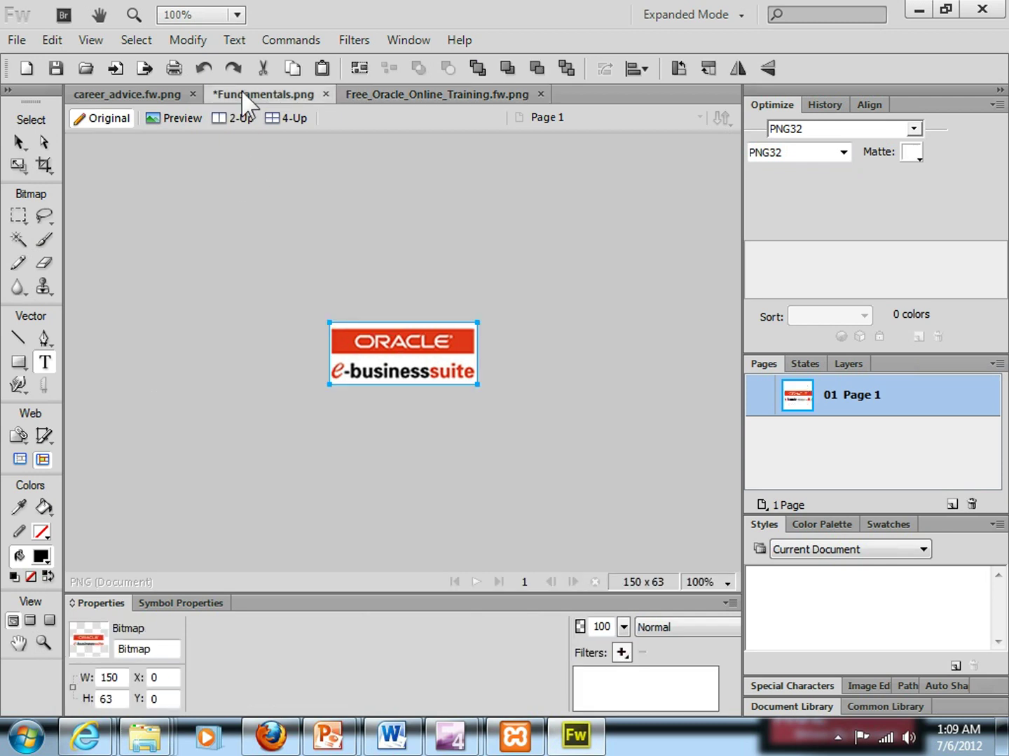
click(324, 93)
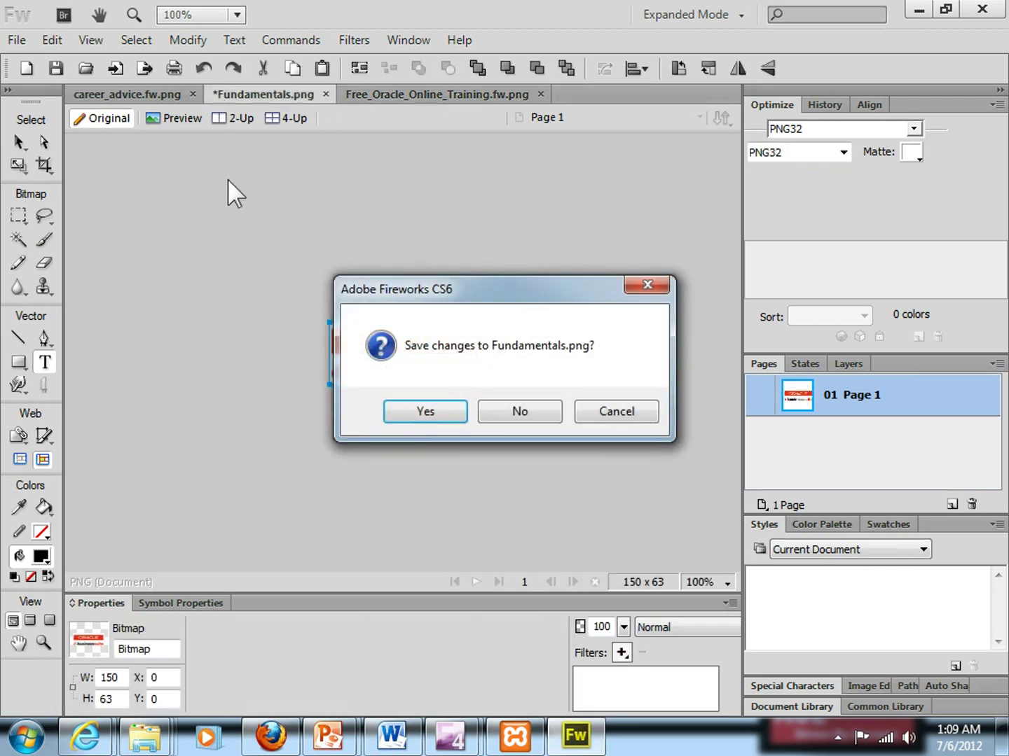
click(536, 412)
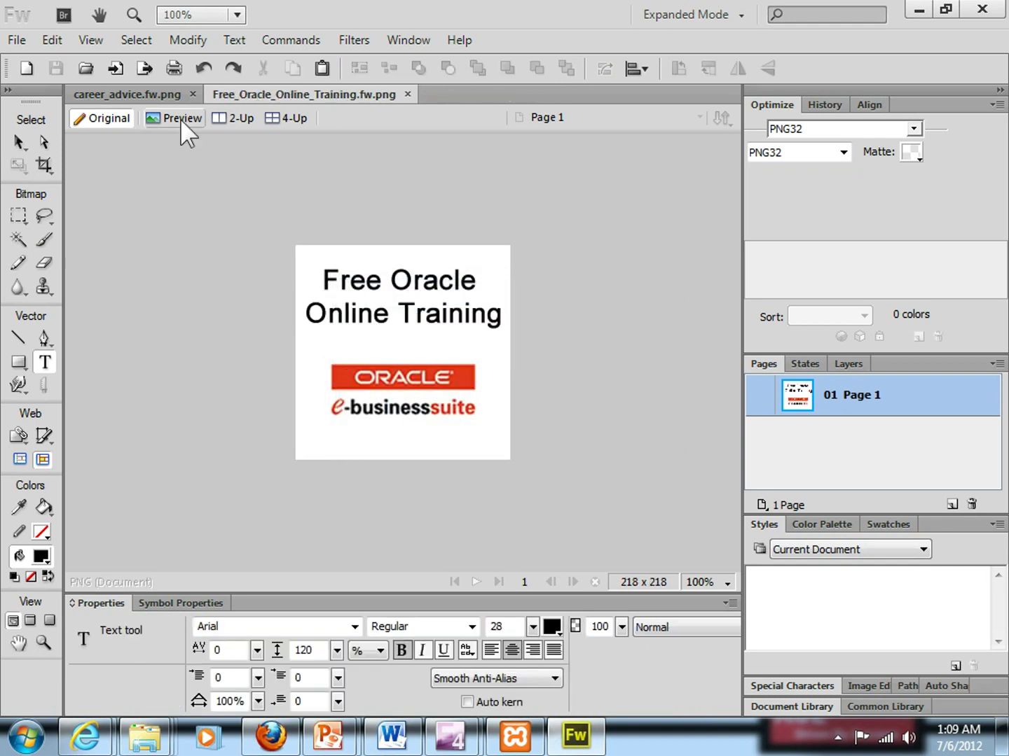
click(142, 94)
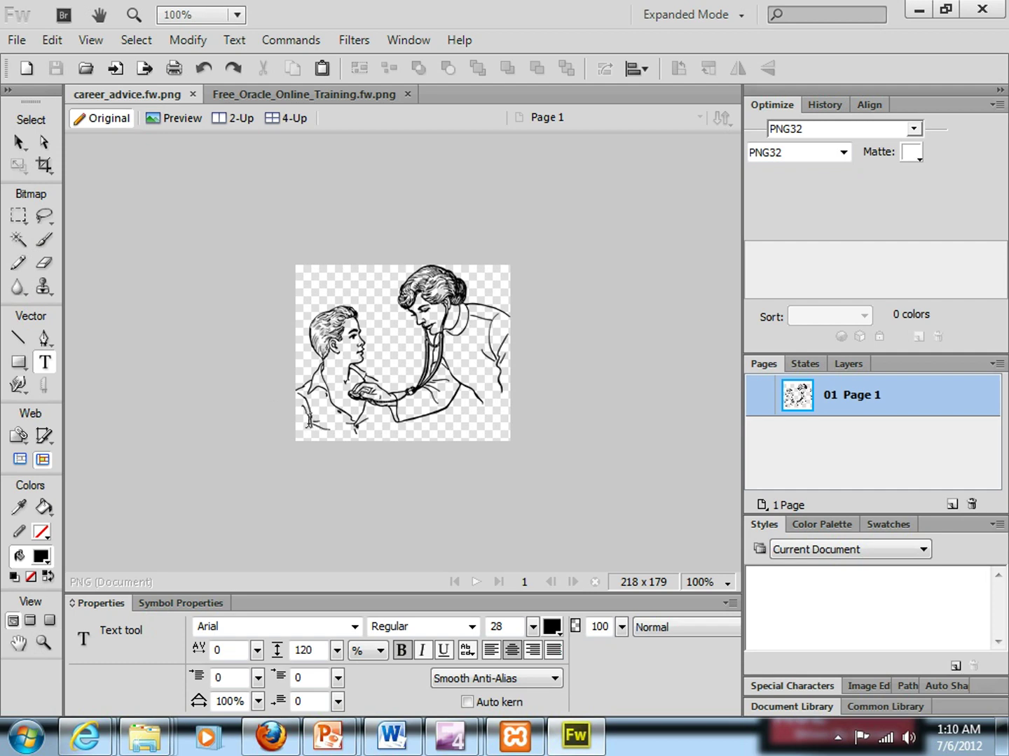
- Add the 'Free Career Advice' caption on the drawing, with Advice on a second line
click(325, 426)
text(Car)
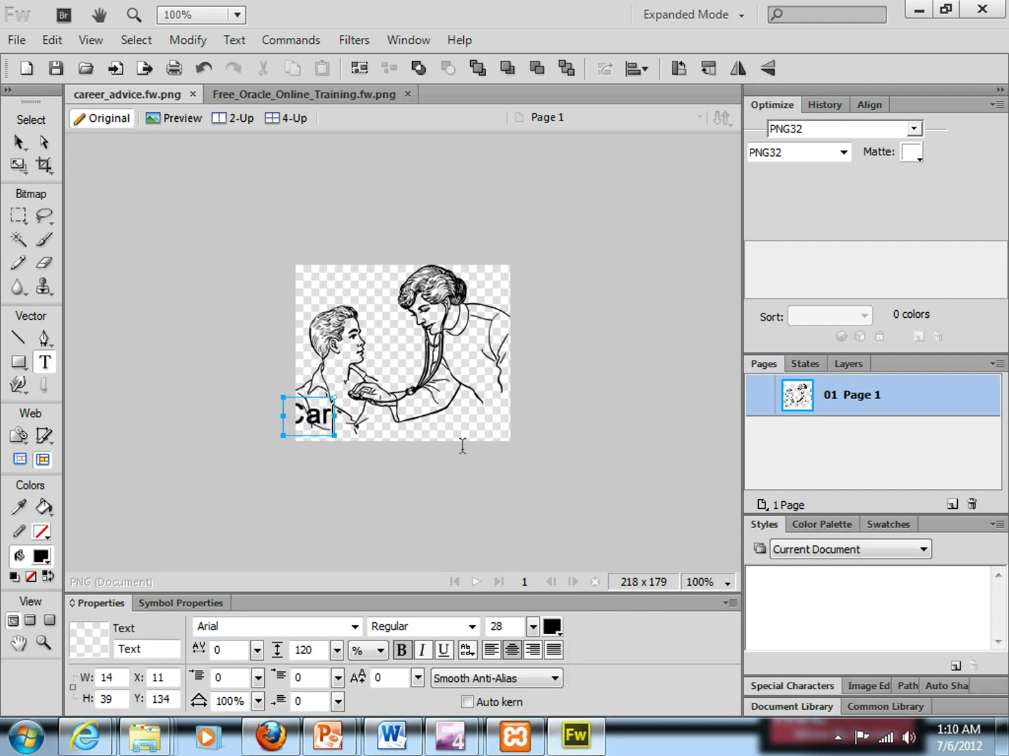
text(eer)
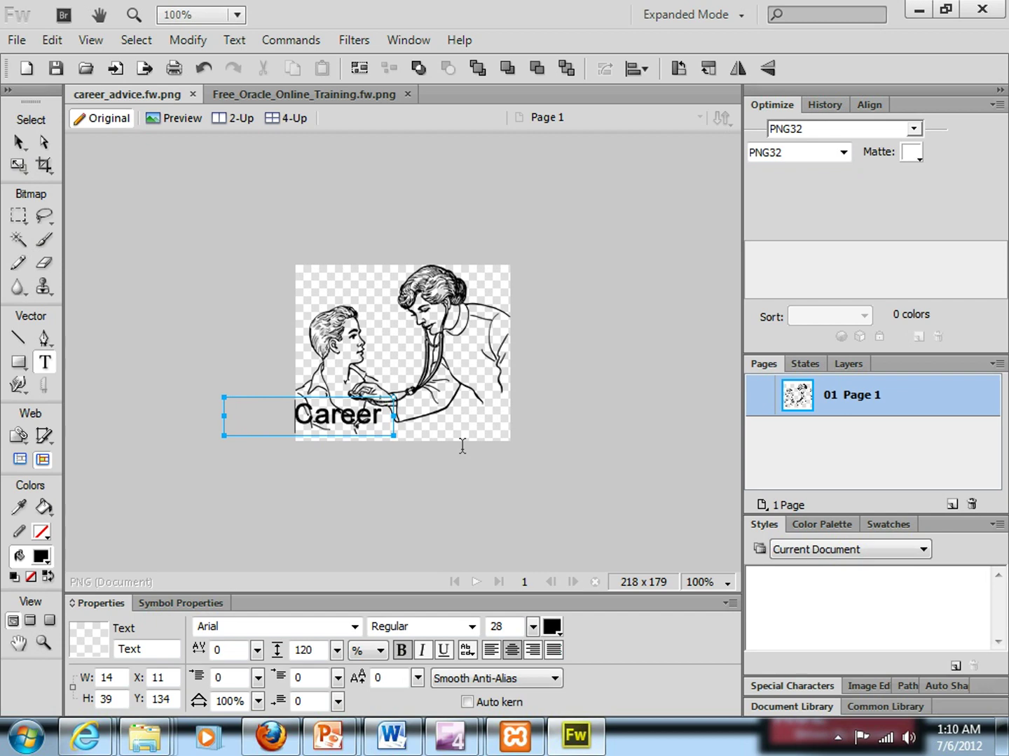
key(Escape)
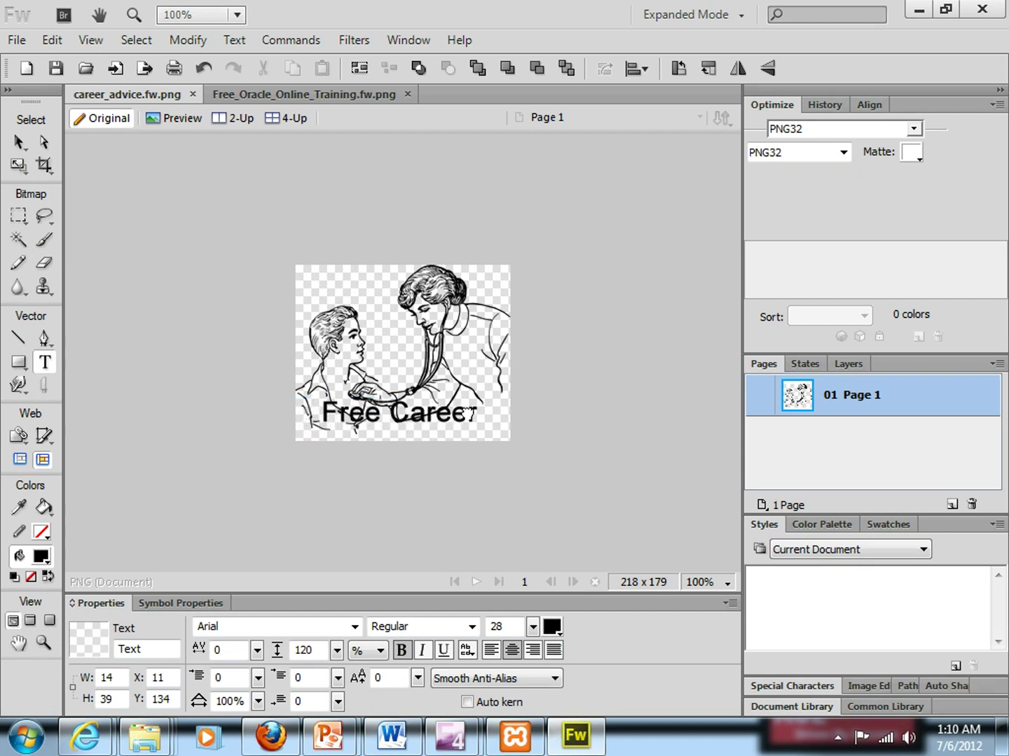
click(494, 418)
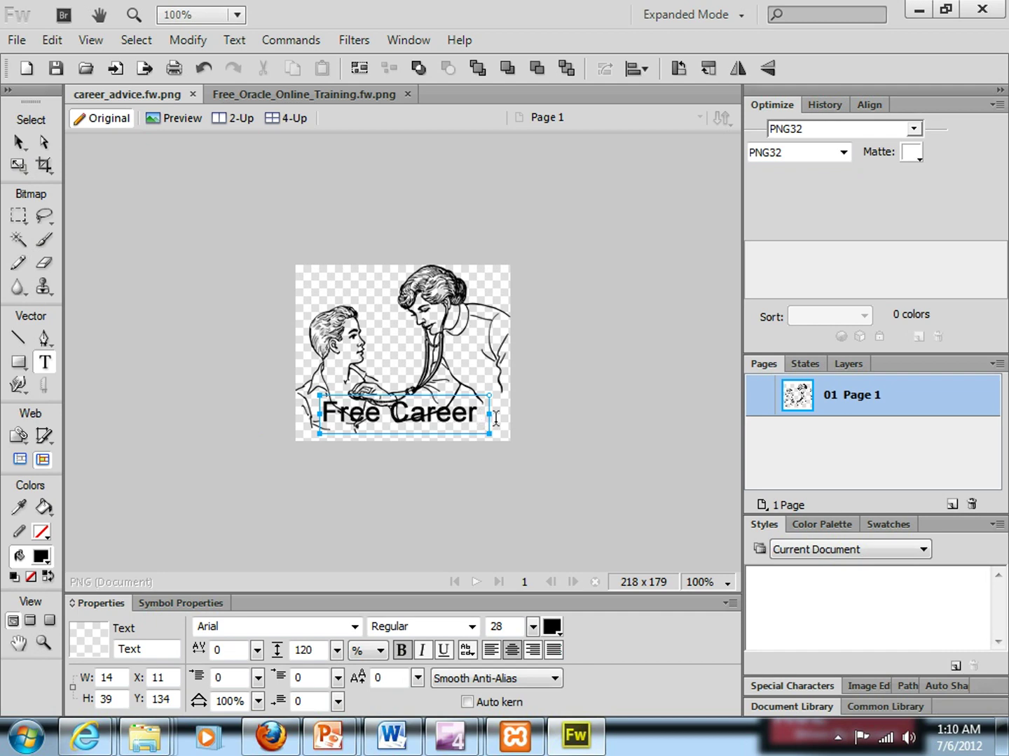
text(Advic)
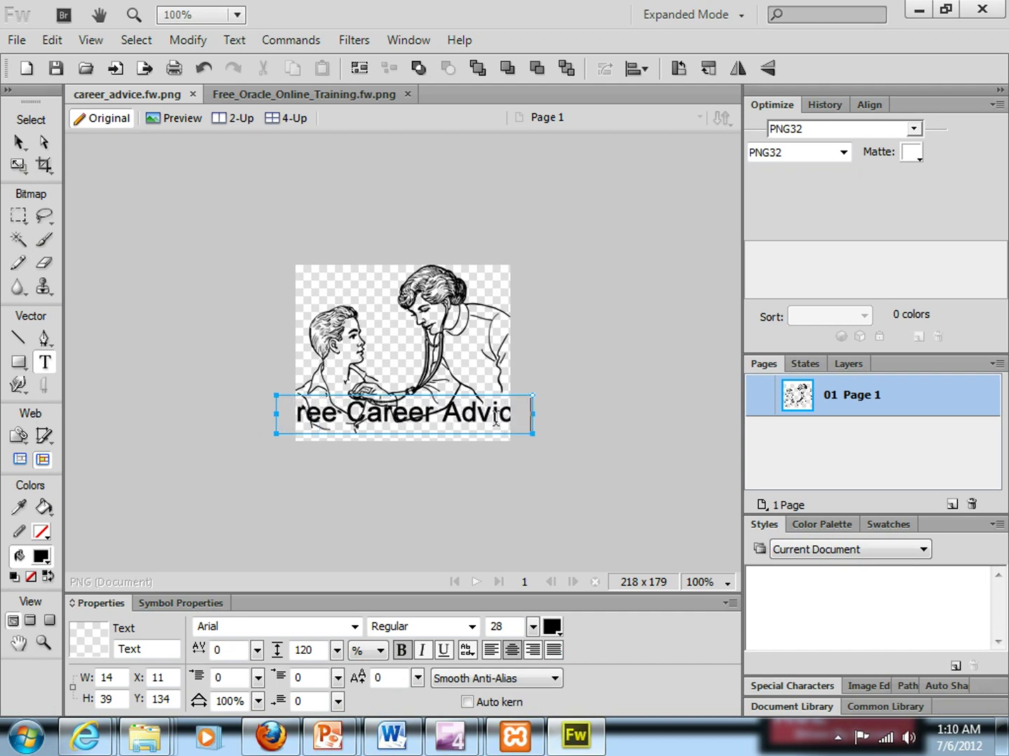
key(Left)
key(Left)
key(Left)
key(Left)
key(Left)
key(Return)
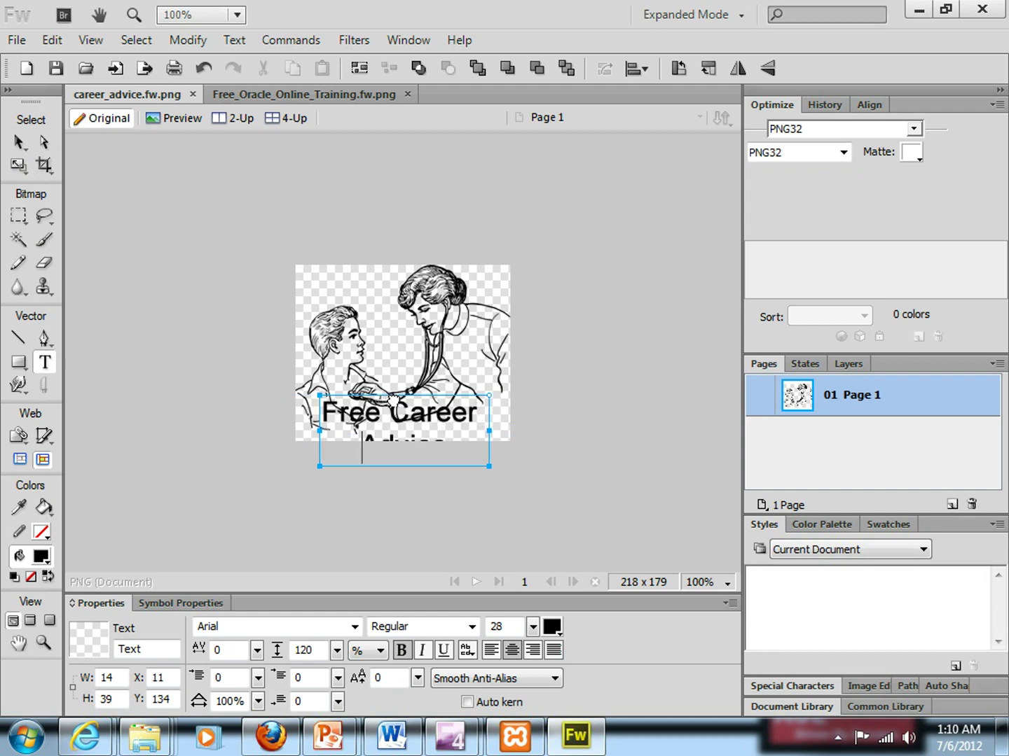
mouse_move(394, 400)
mouse_down()
mouse_move(401, 365)
mouse_move(401, 376)
mouse_up()
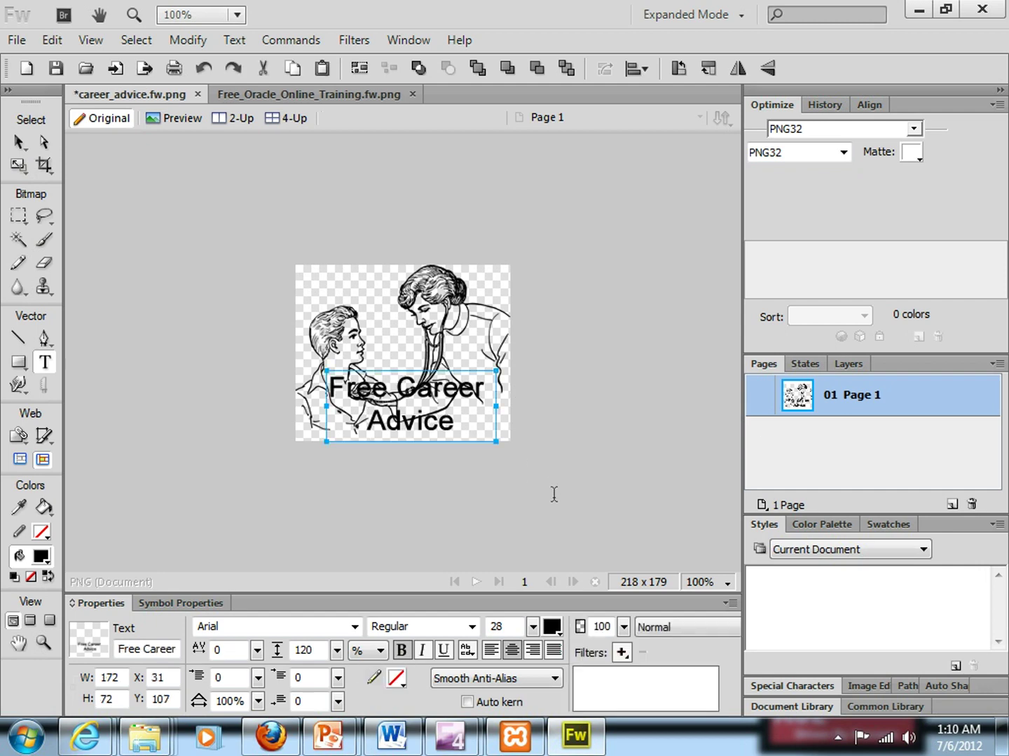
- Finish editing the caption, save career_advice, and return to Free_Oracle_Online_Training
click(465, 423)
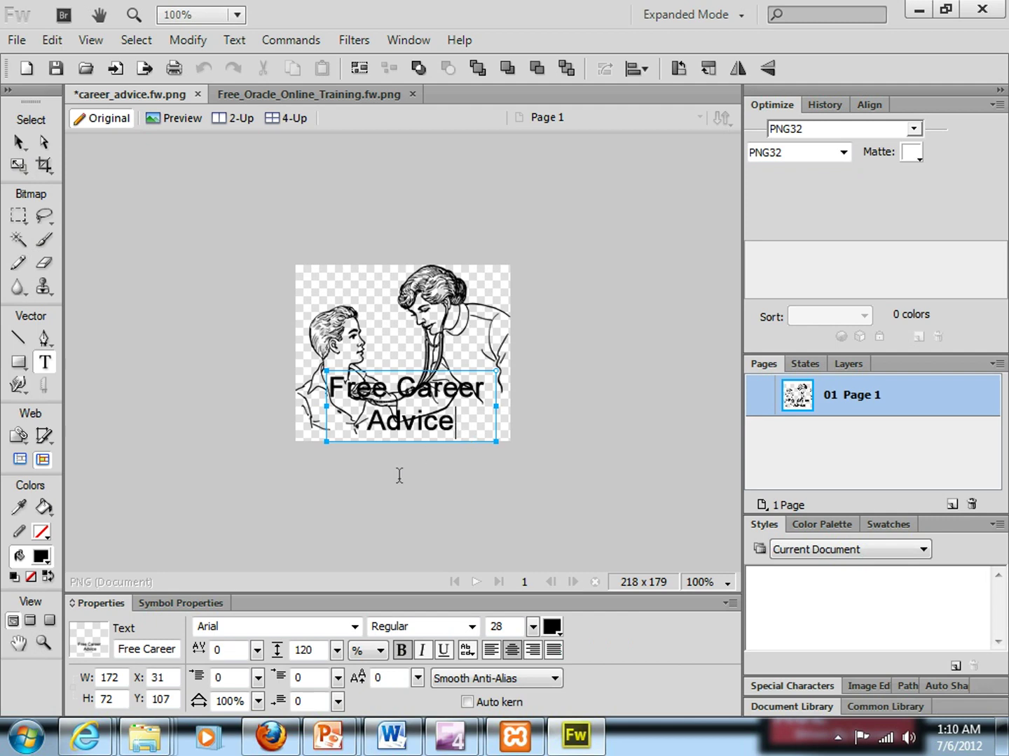
click(399, 384)
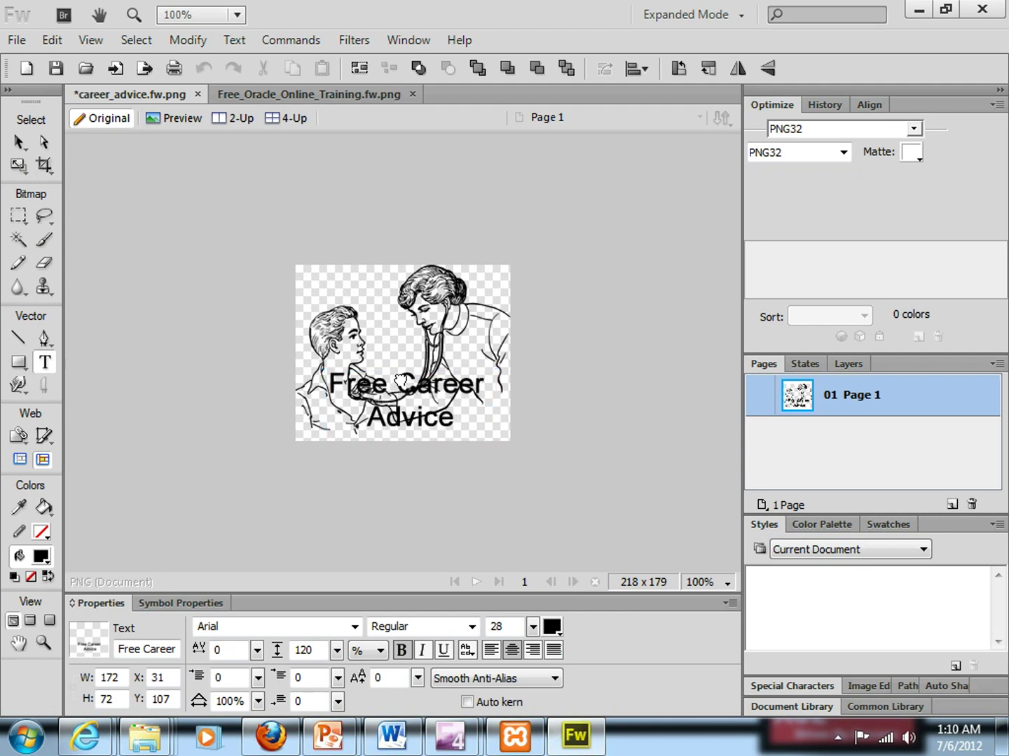
click(420, 399)
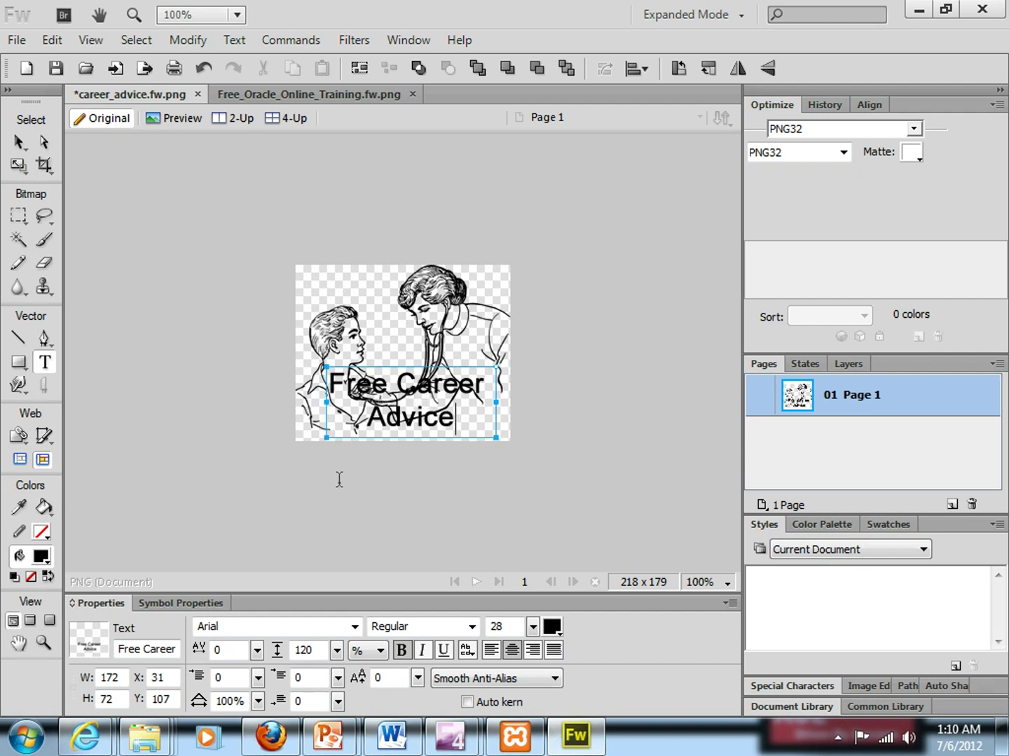
key(Escape)
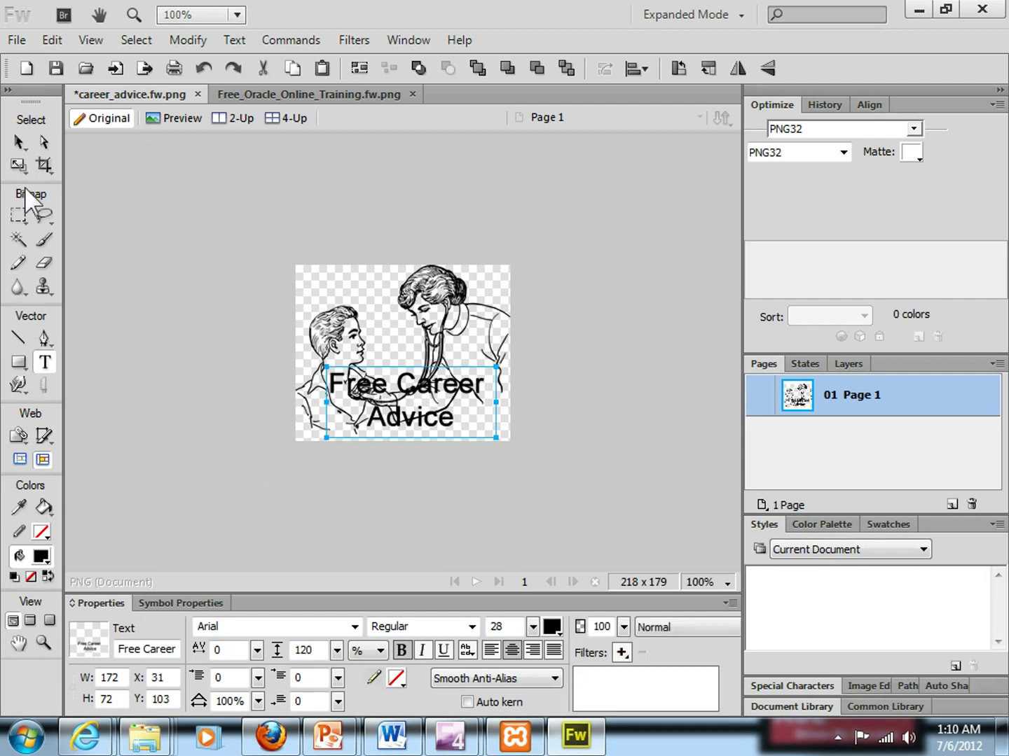
click(56, 68)
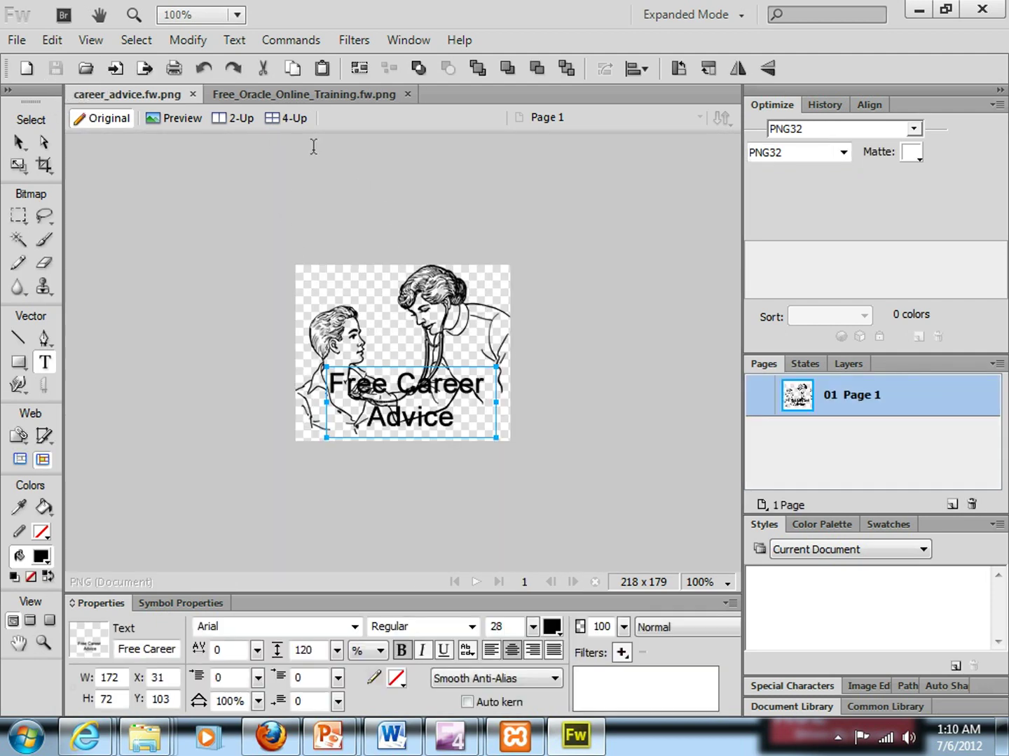
click(272, 95)
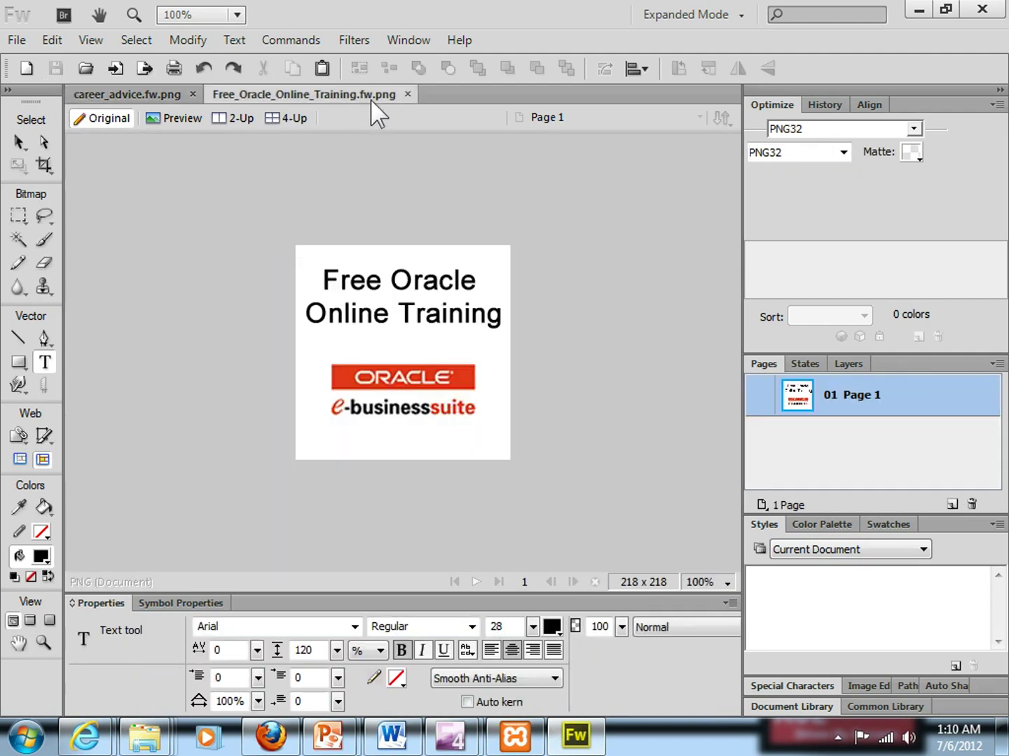
- Create a new white 218 x 218 pixel document and place a text box on it
click(16, 40)
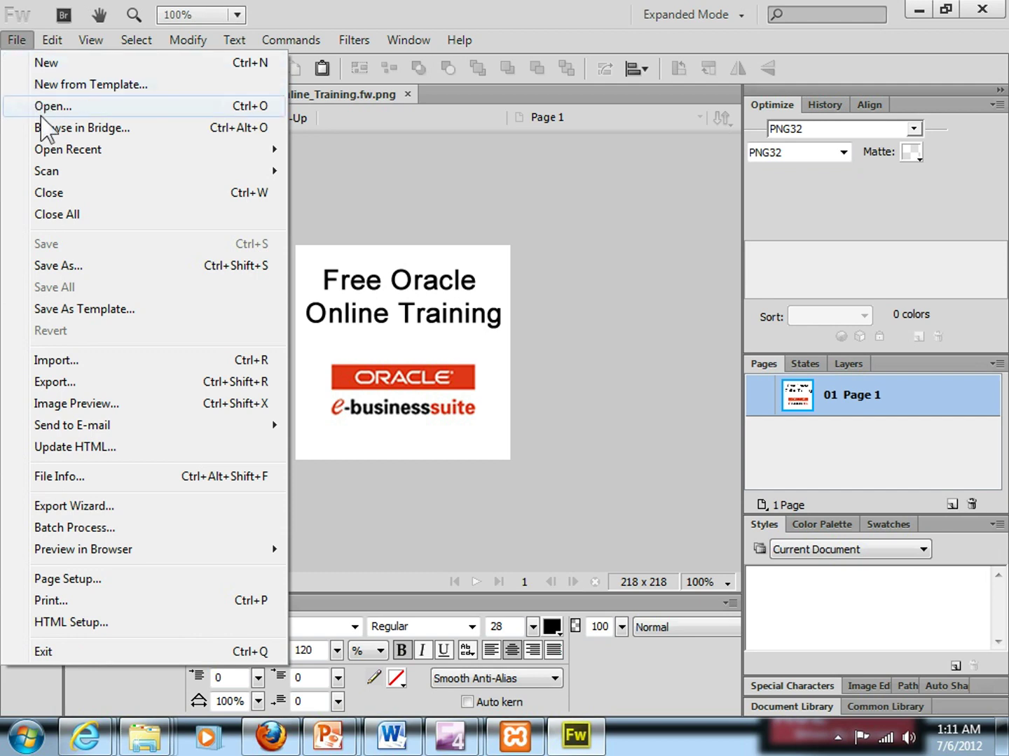
click(43, 62)
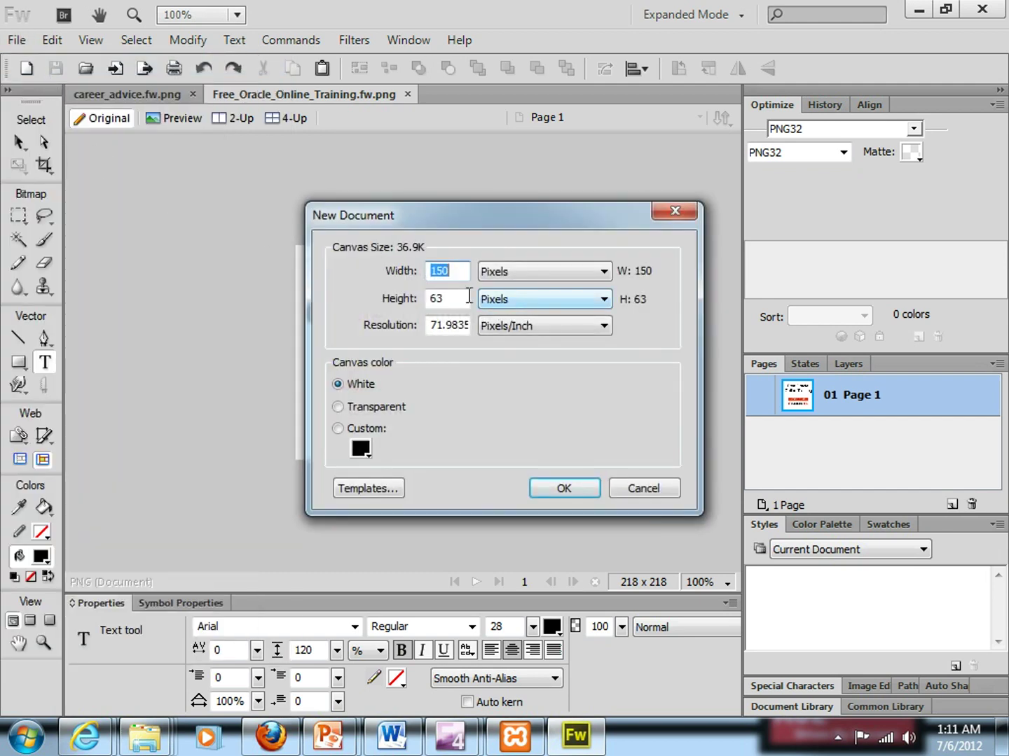
text(218)
drag(456, 298, 418, 297)
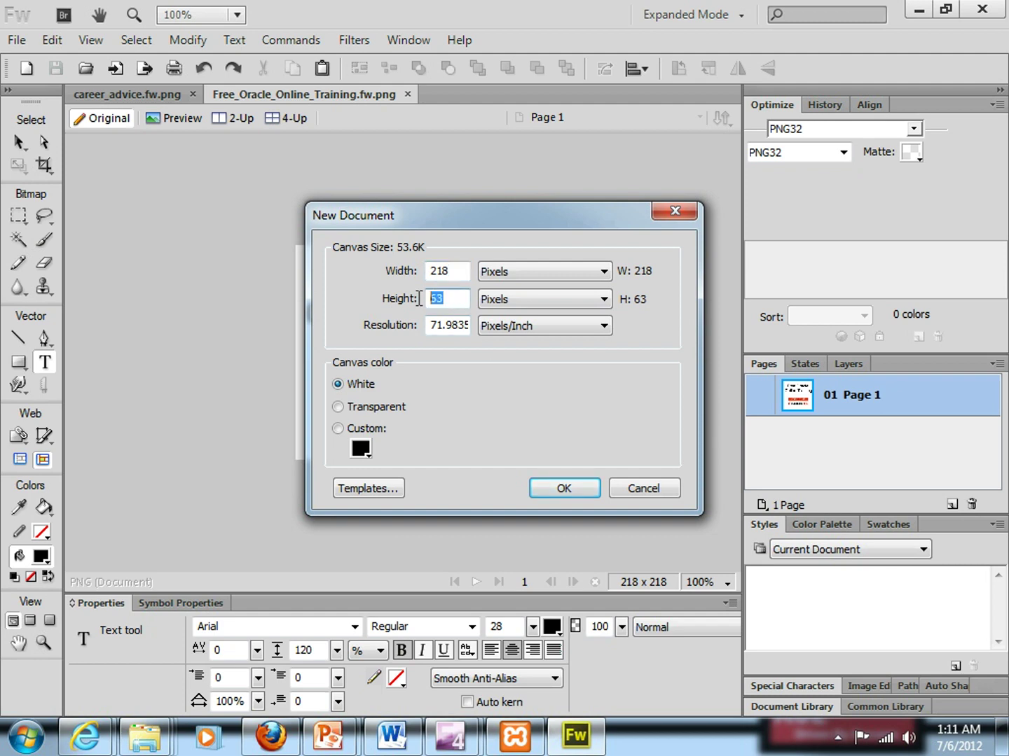
text(218)
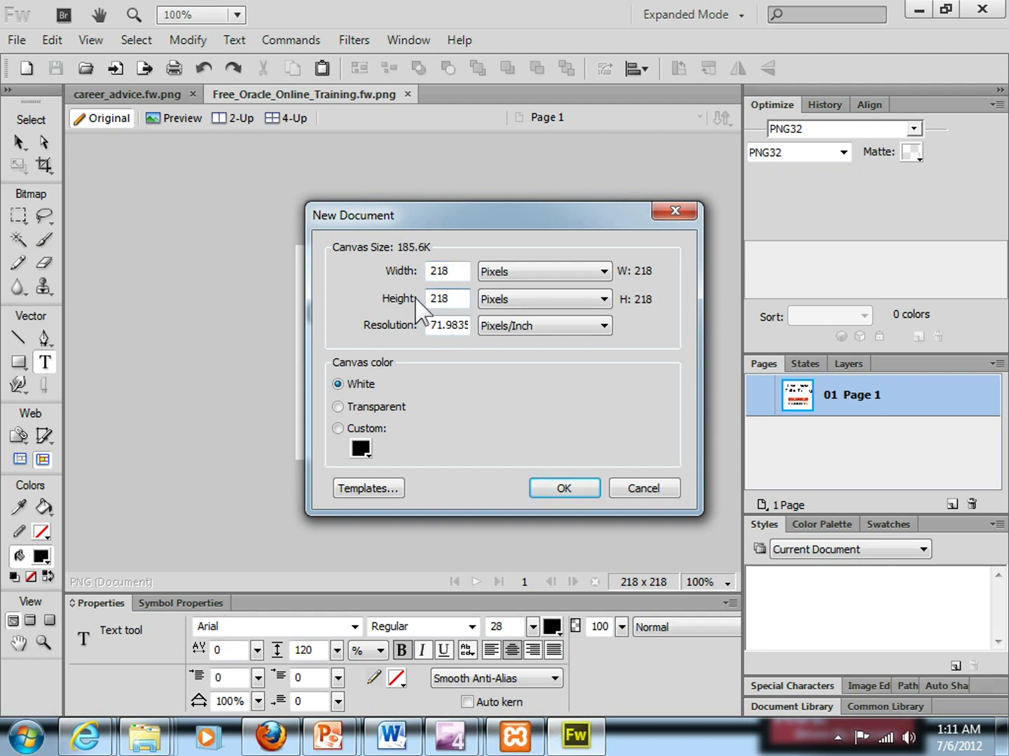
click(564, 488)
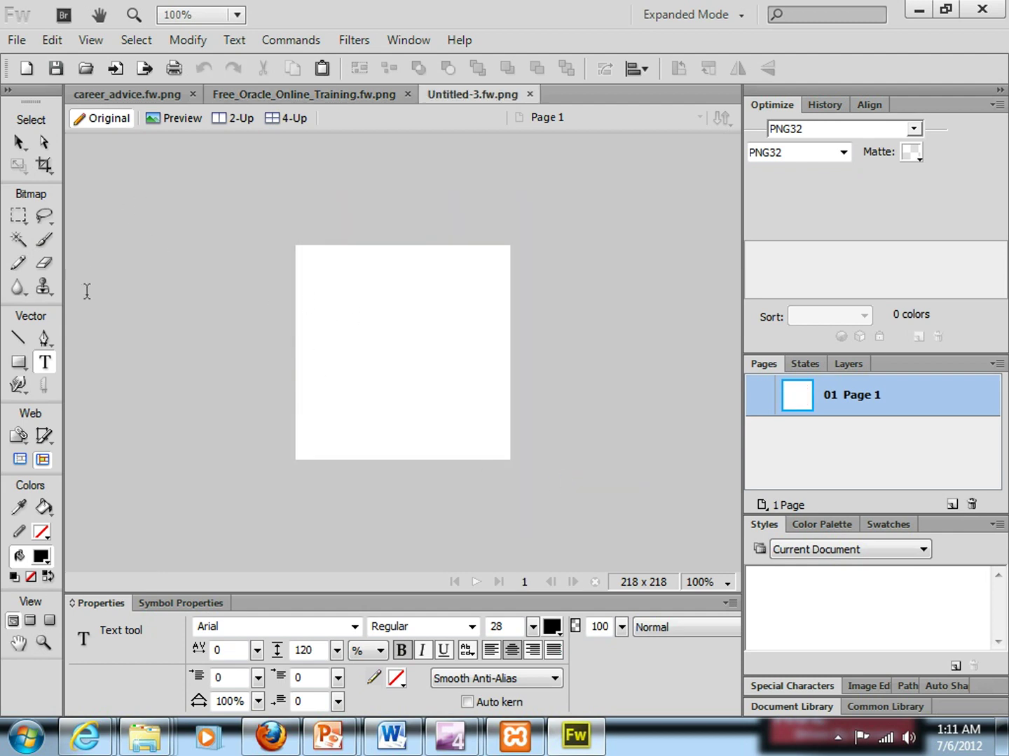
click(327, 297)
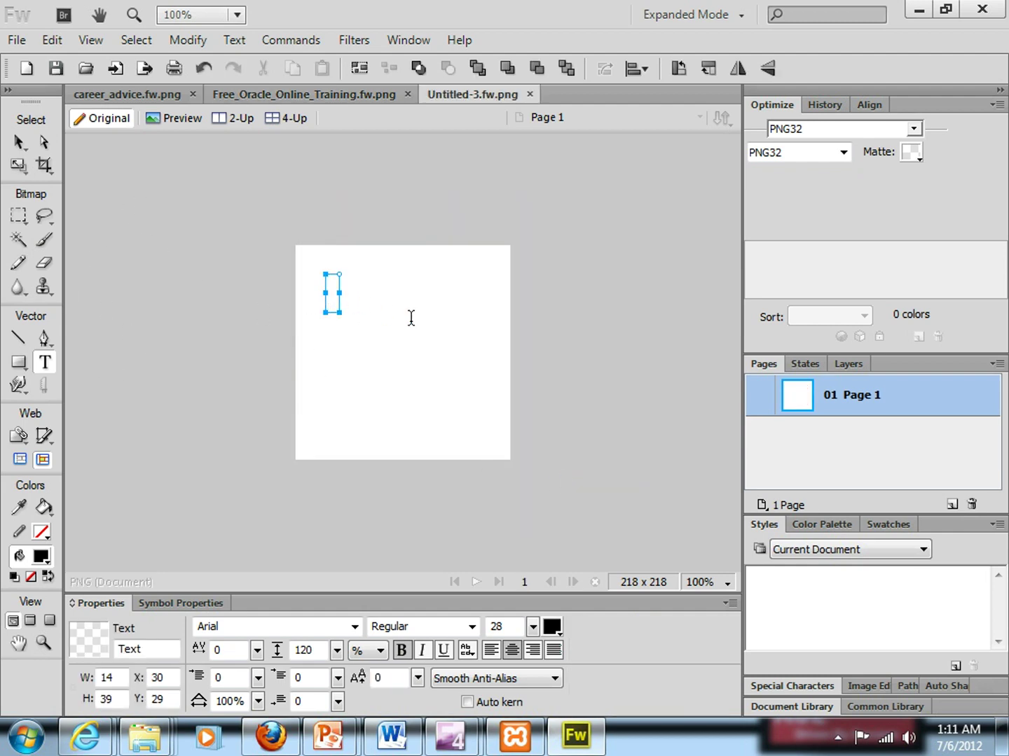
- Type 'Free Joomla Online Training' with 'Online Training' on the second line
text(Free )
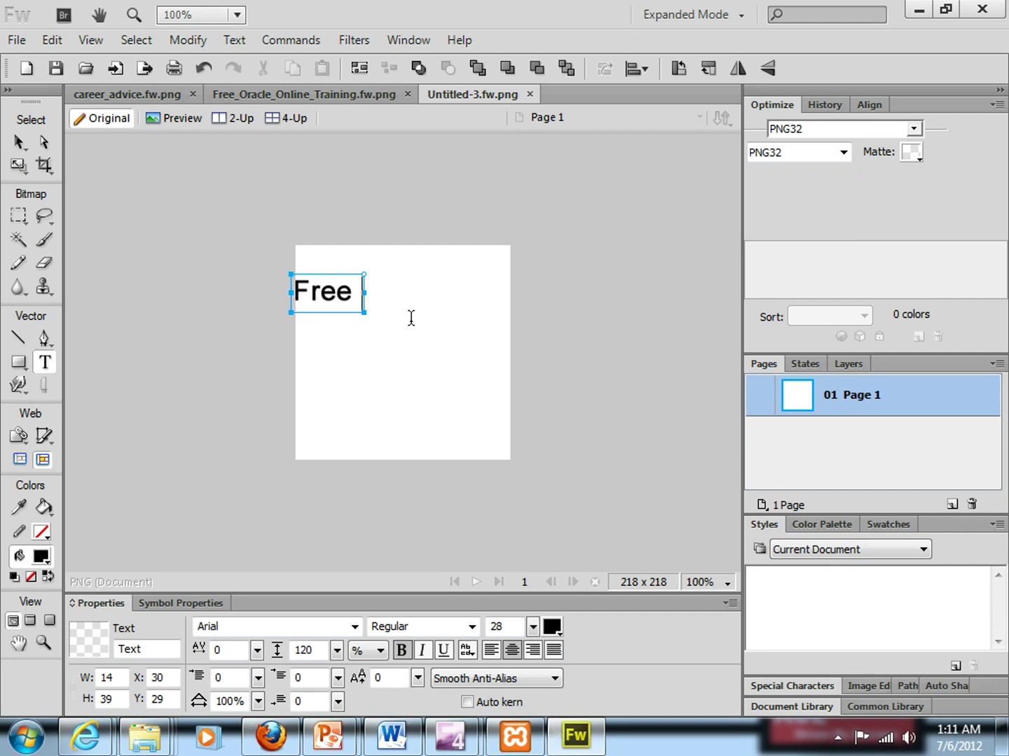
text(Joomla )
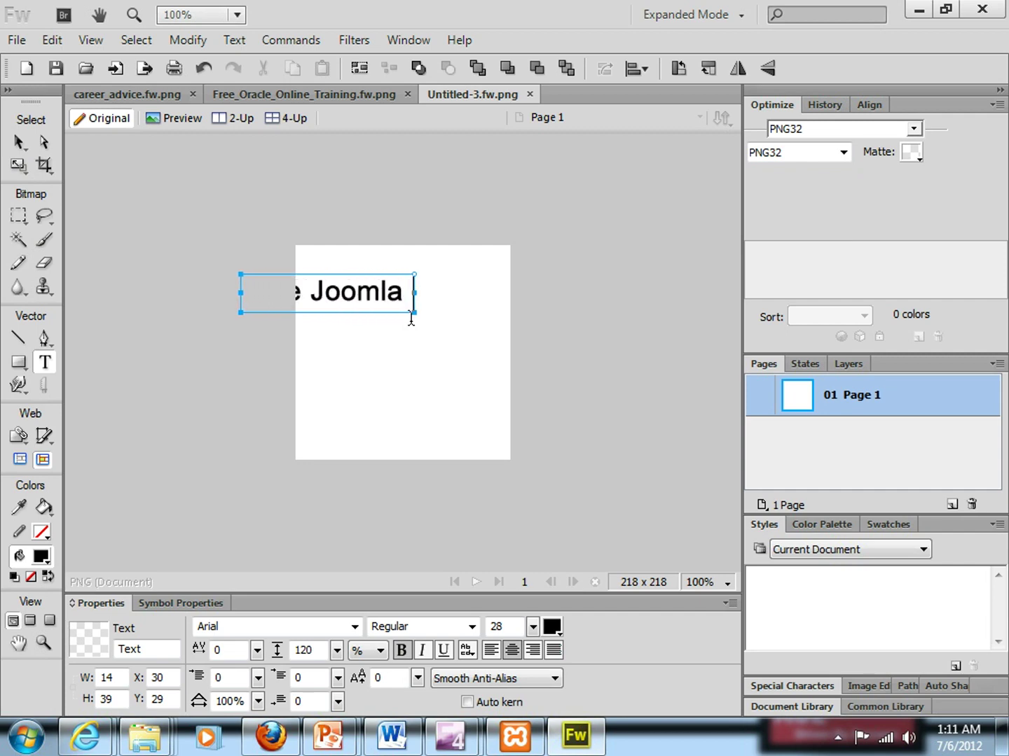
text(Training)
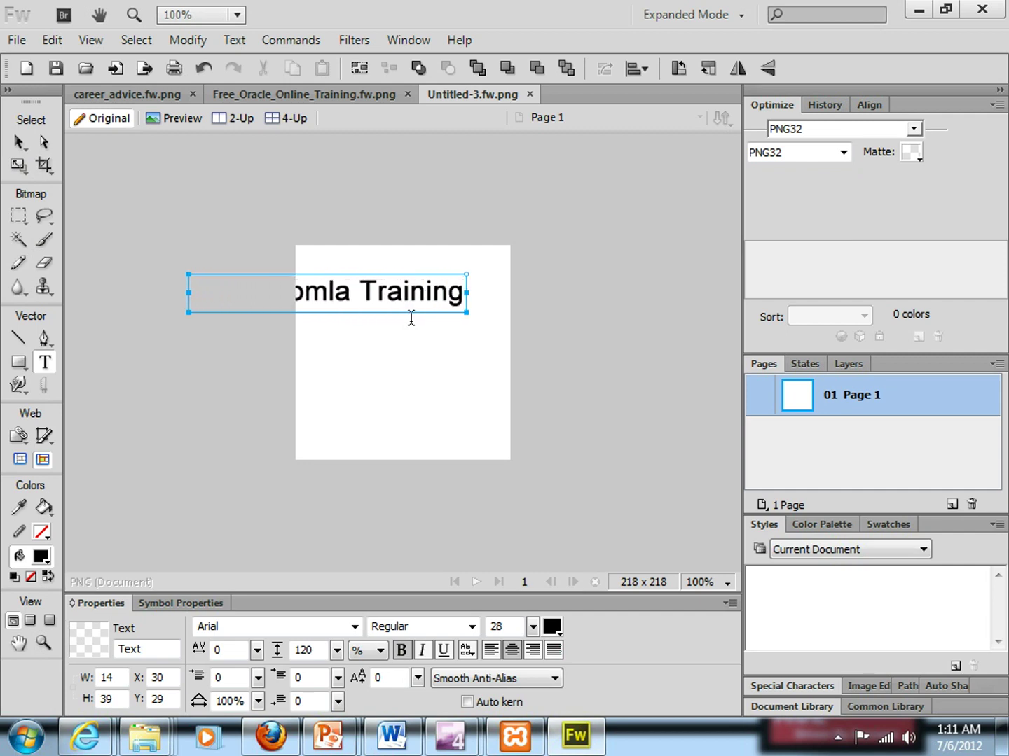
key(Left)
key(Left)
key(Left)
key(Left)
key(Left)
key(Left)
key(Left)
key(Left)
key(Left)
key(Left)
key(Left)
key(Left)
key(Left)
key(Left)
key(Left)
key(Left)
key(Left)
key(Right)
key(Right)
key(Right)
drag(383, 288, 433, 291)
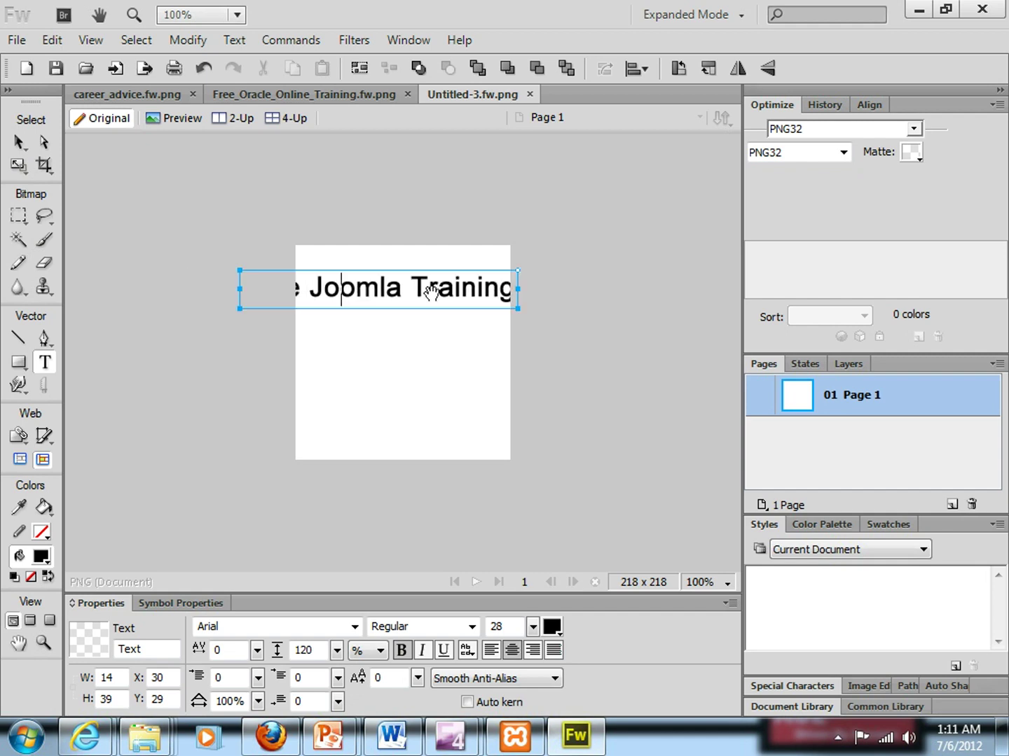
click(318, 290)
key(ctrl+Right)
text(Online)
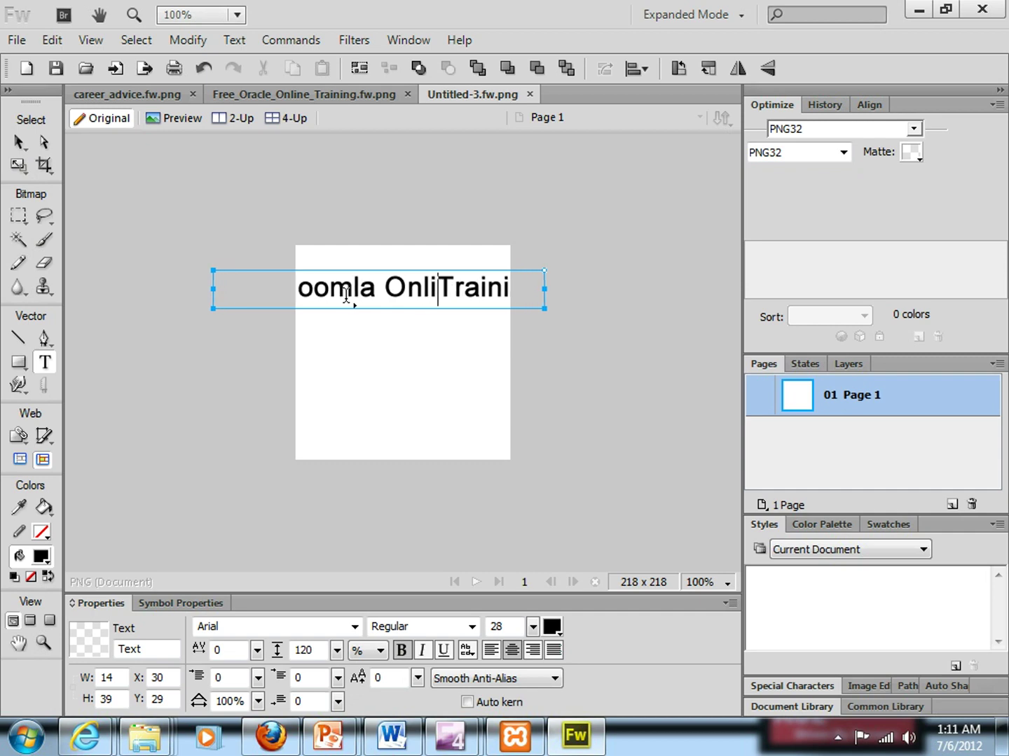
key(Left)
key(Left)
key(Left)
key(Left)
key(Left)
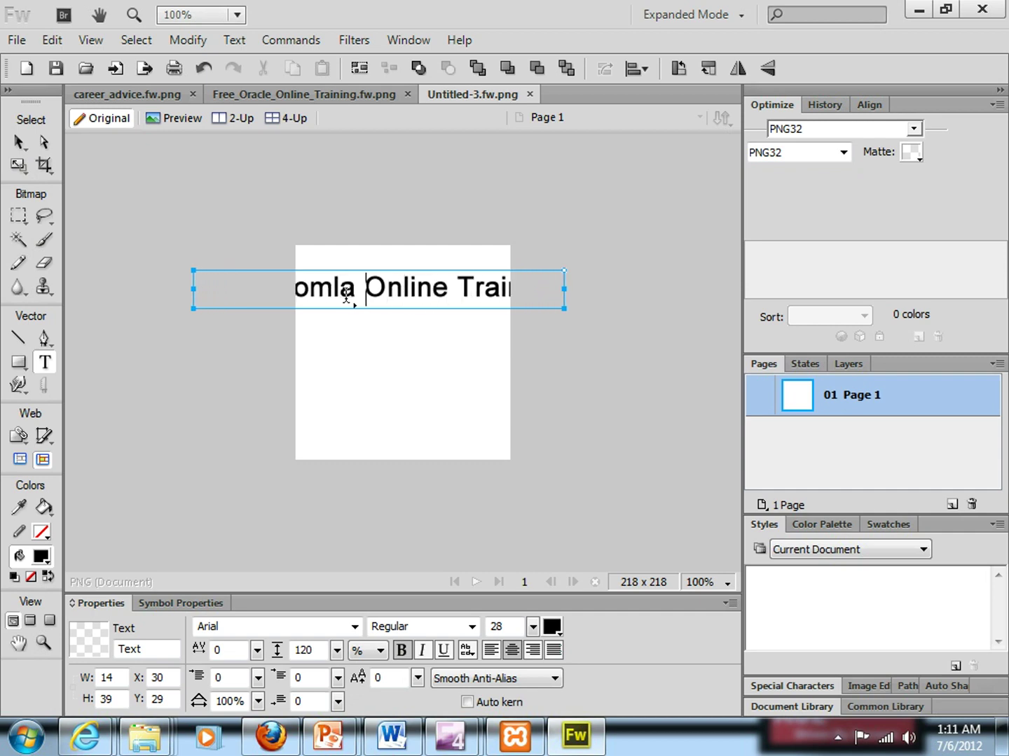
key(Return)
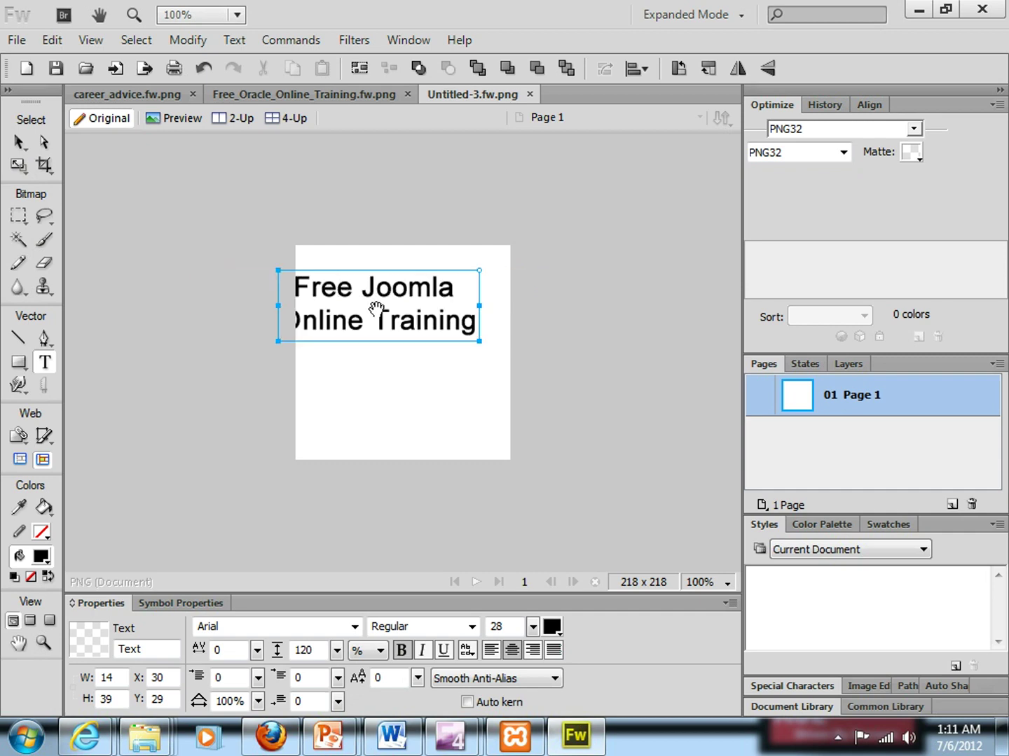
- Move the two-line caption to the centre of the canvas
drag(378, 315, 406, 346)
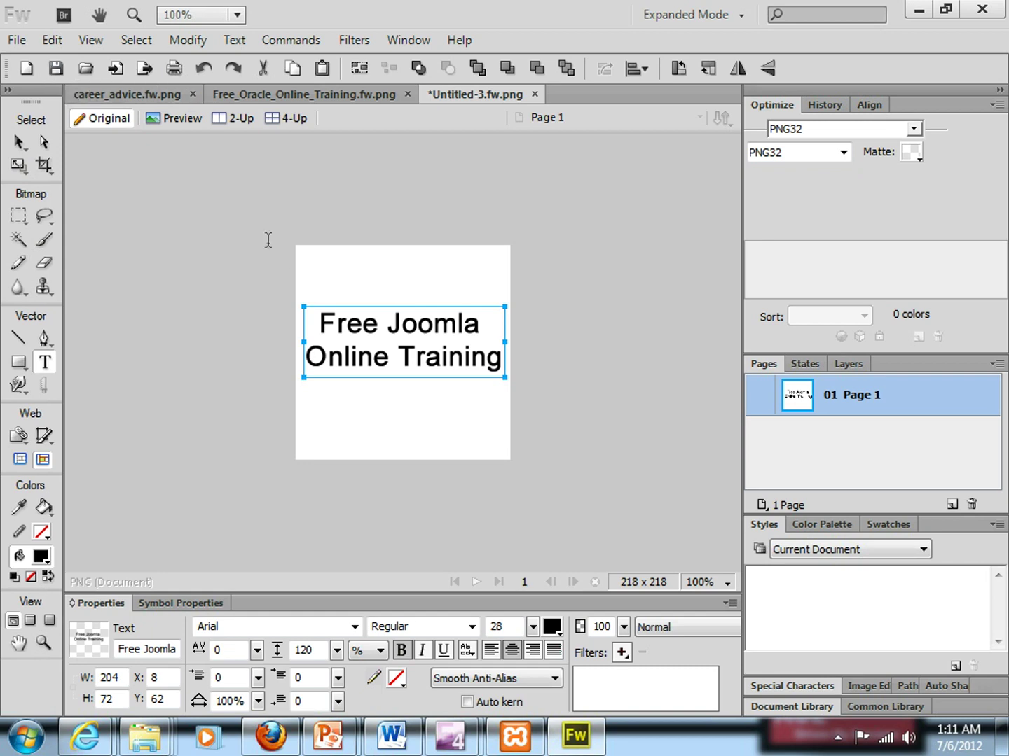
key(v)
drag(376, 328, 377, 336)
- Save the image as Free_Joomla_Online_Training.fw.png and cycle through the open document tabs
key(t)
click(54, 66)
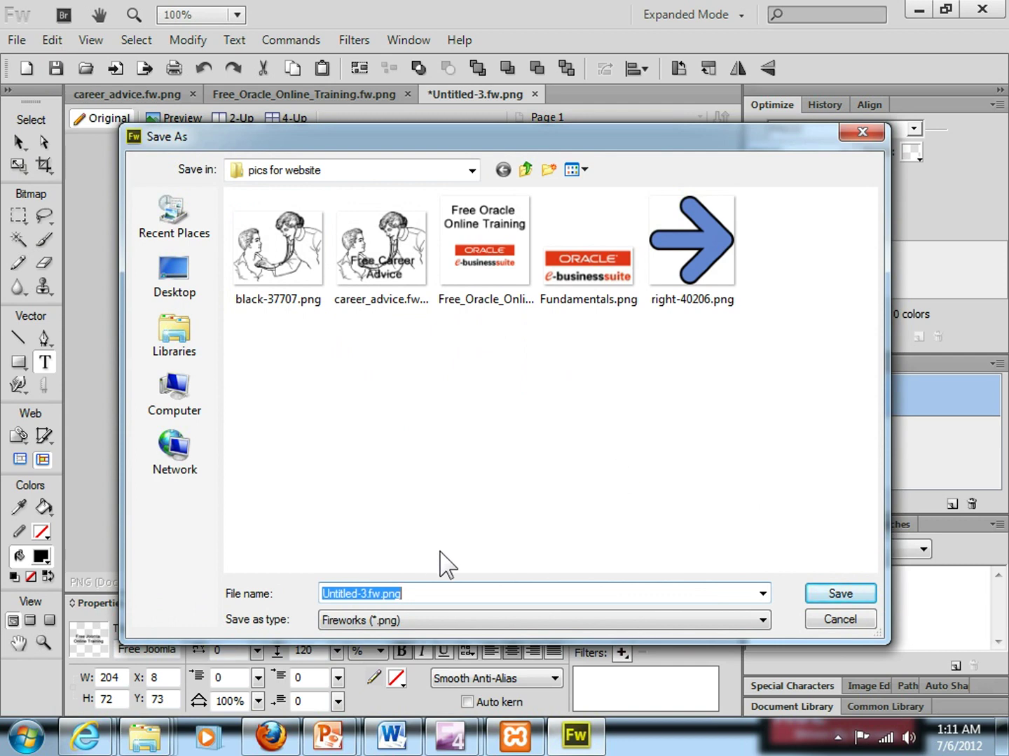
text(Free)
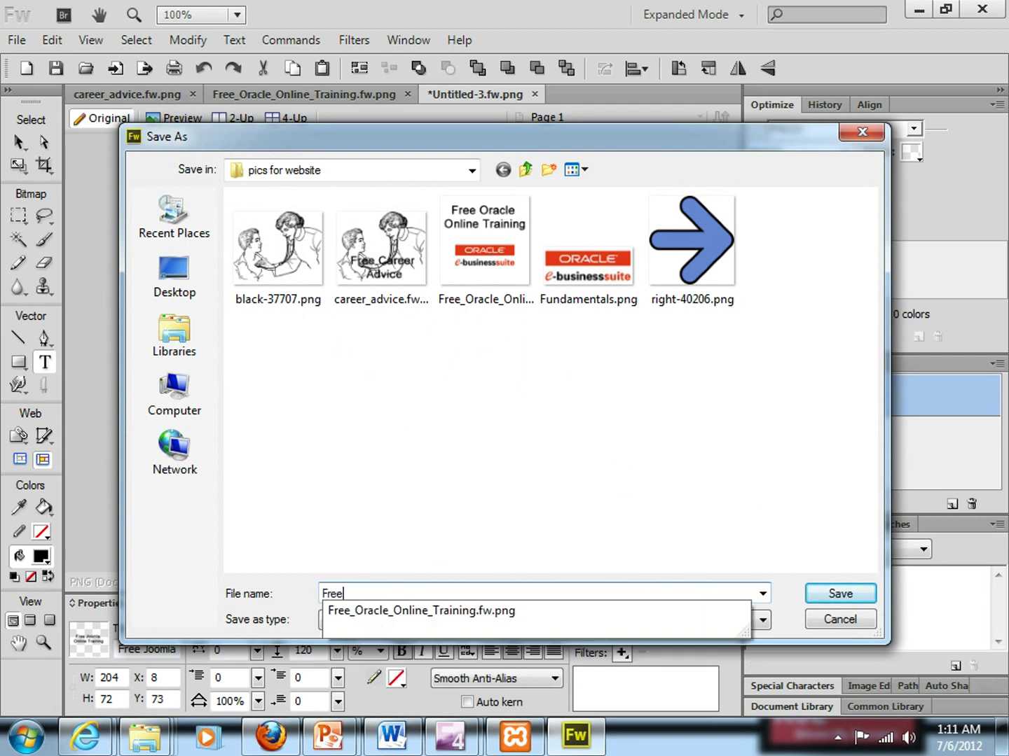
text(_Joomla_Online_Training)
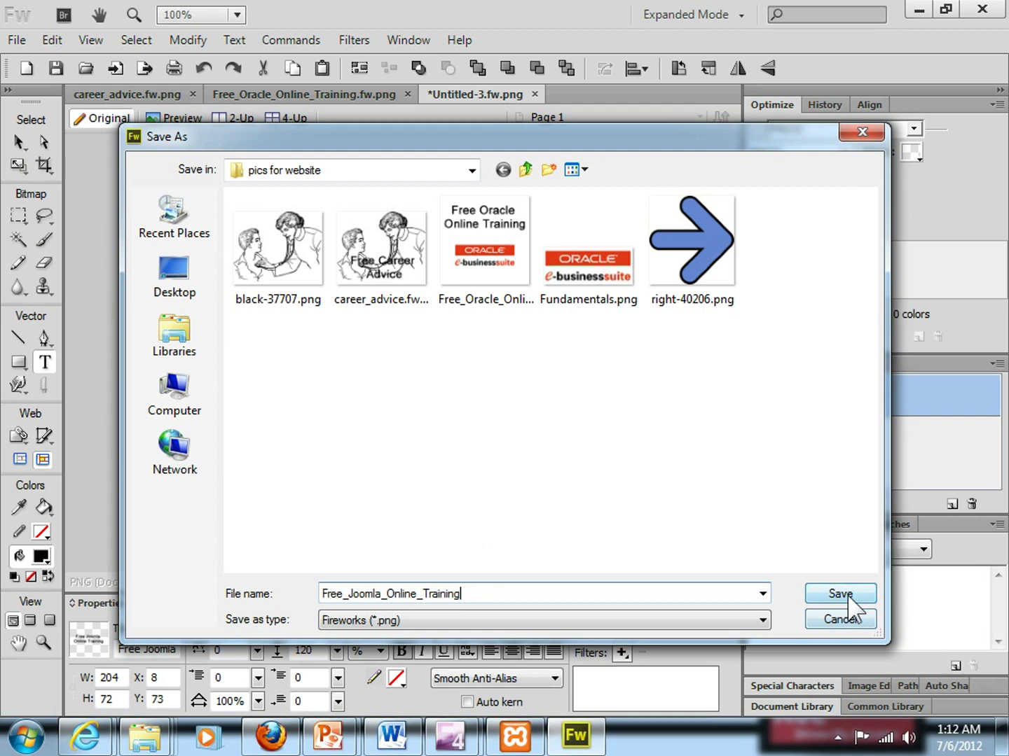
click(849, 596)
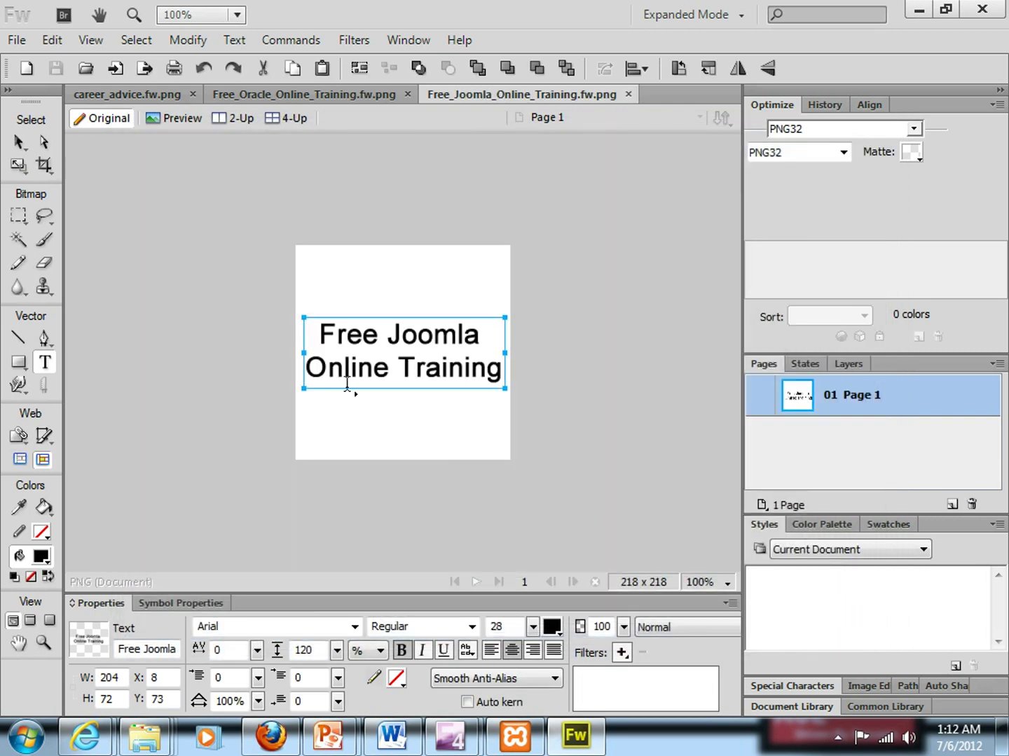
click(254, 95)
click(139, 97)
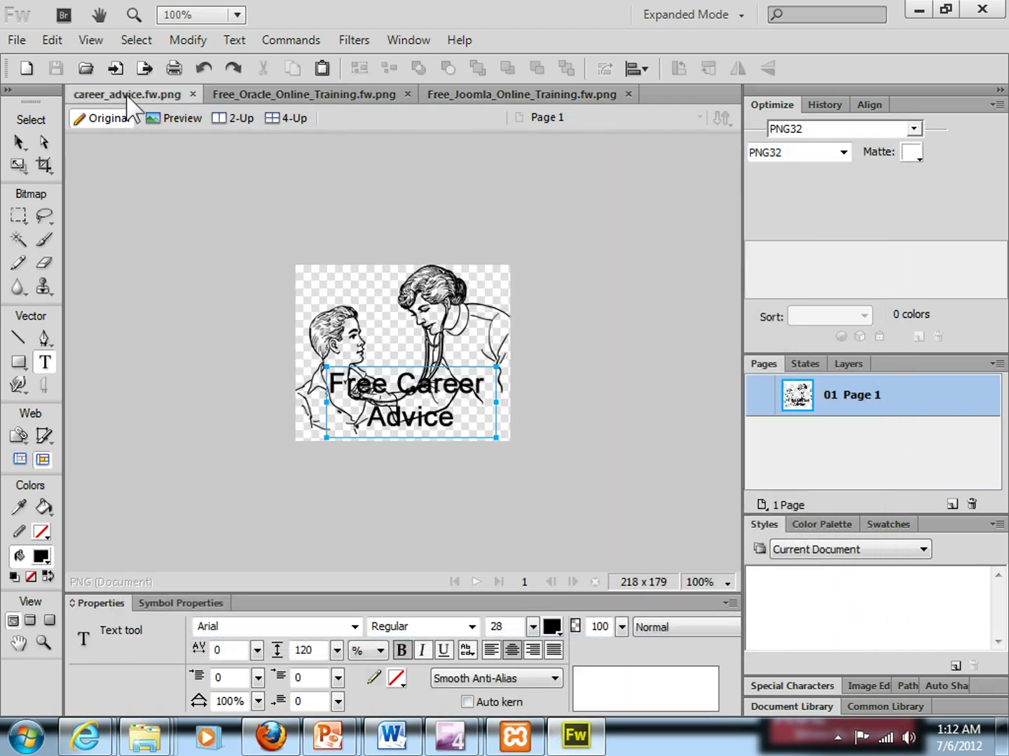
click(332, 97)
click(471, 94)
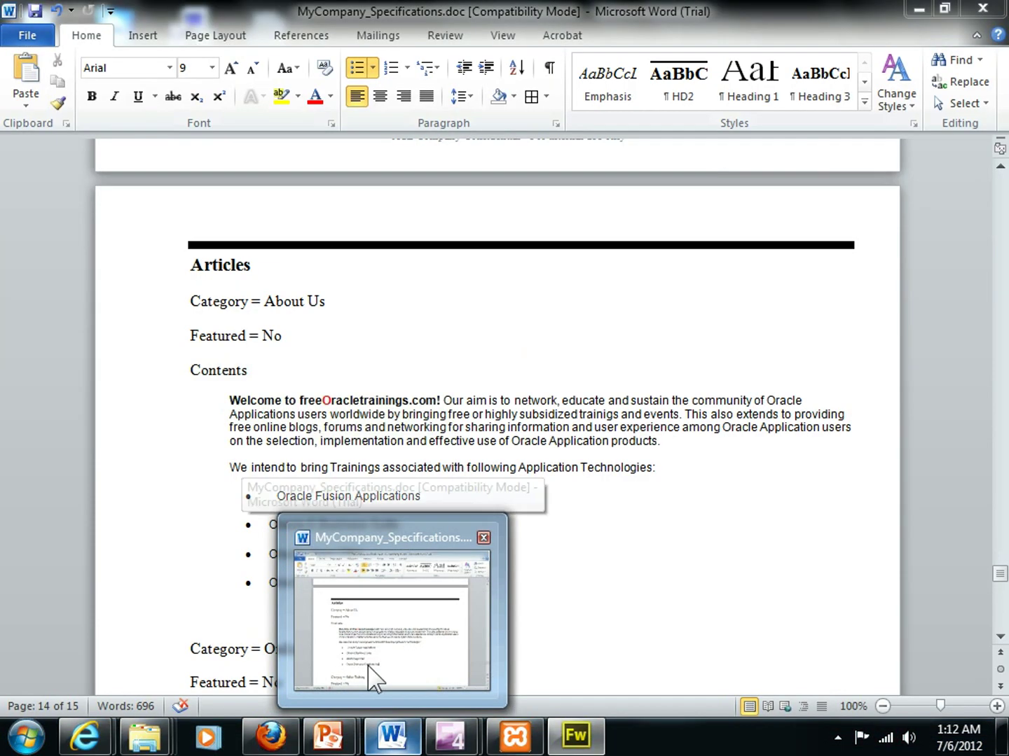
- Bring up the Word specification and scroll to the Online Training table
click(371, 675)
scroll(305, 473, up, 15)
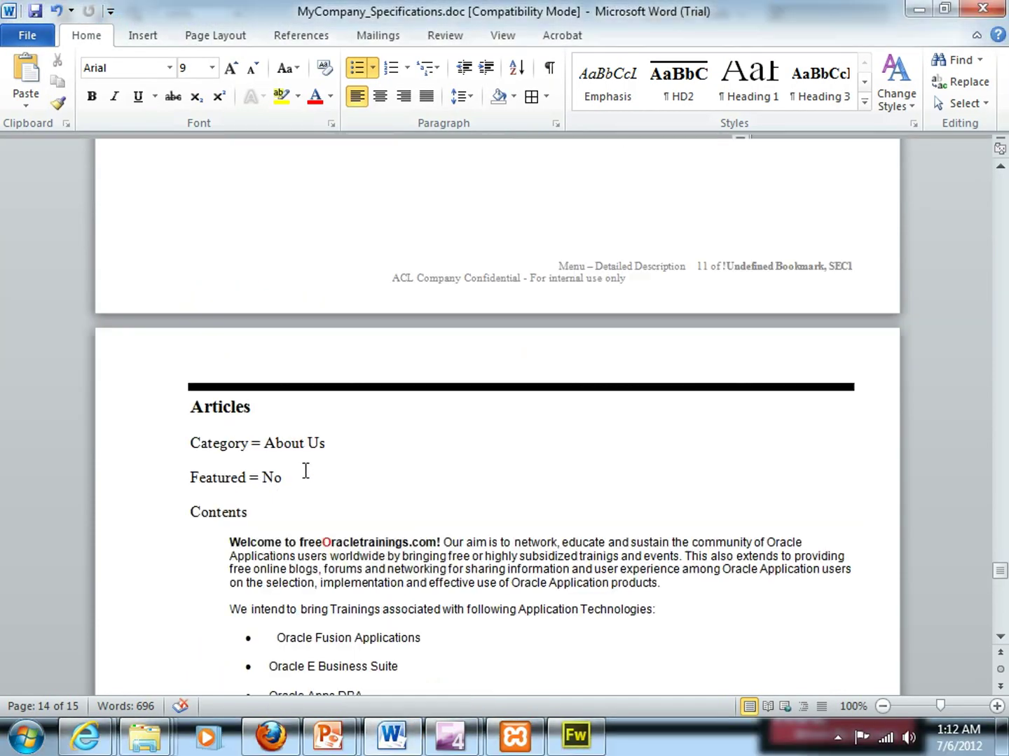
drag(995, 563, 1007, 597)
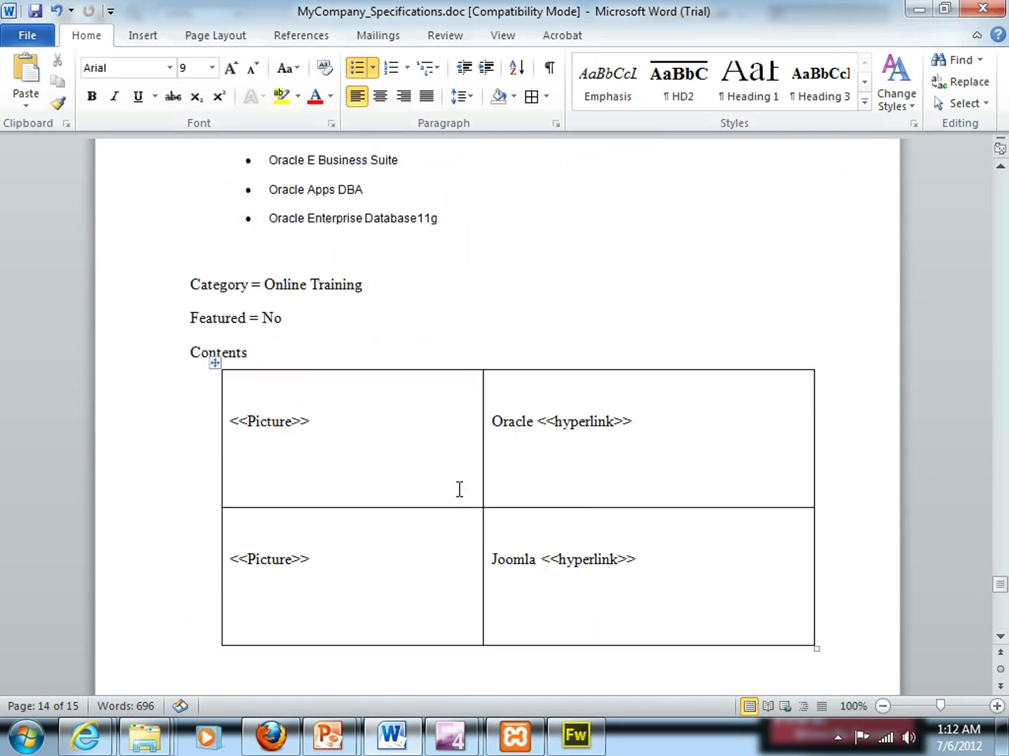
- Highlight the Oracle and Joomla <<Picture>> and <<hyperlink>> placeholders, then switch to the slide show
click(362, 435)
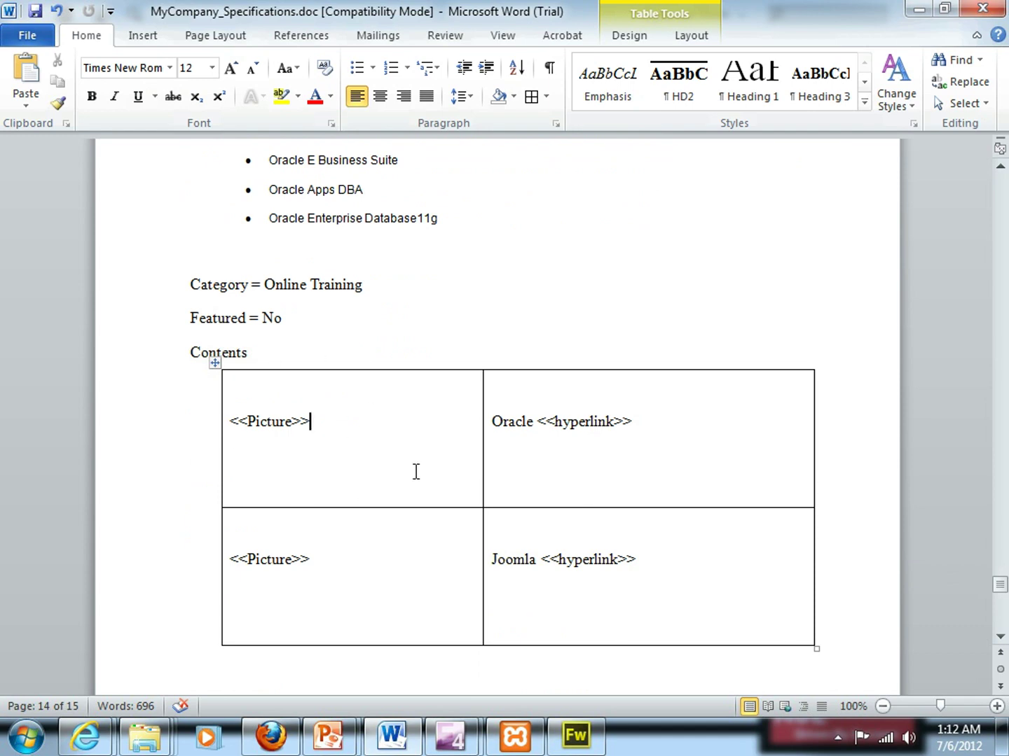
drag(498, 432, 632, 424)
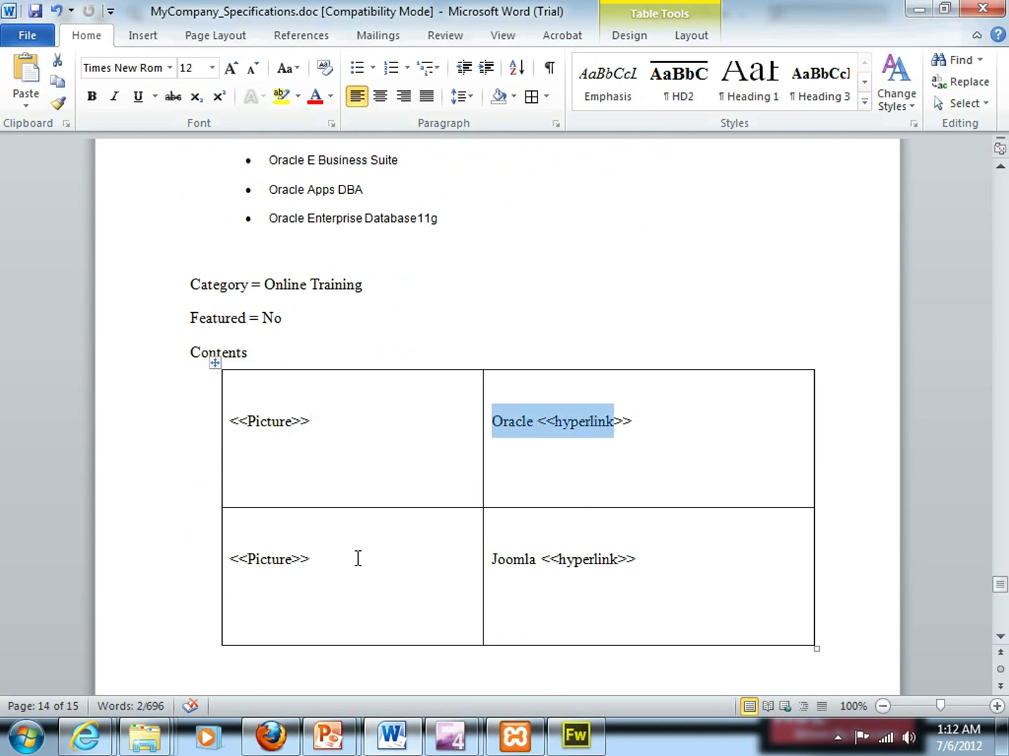
click(323, 560)
drag(323, 560, 219, 563)
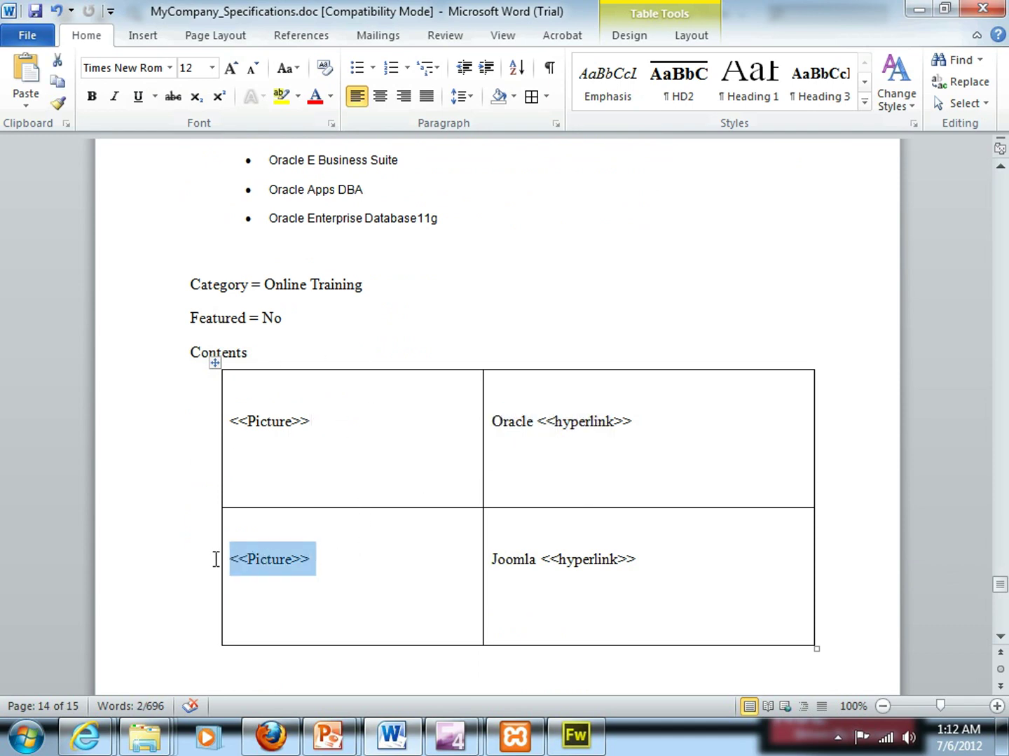
click(493, 560)
drag(492, 560, 646, 562)
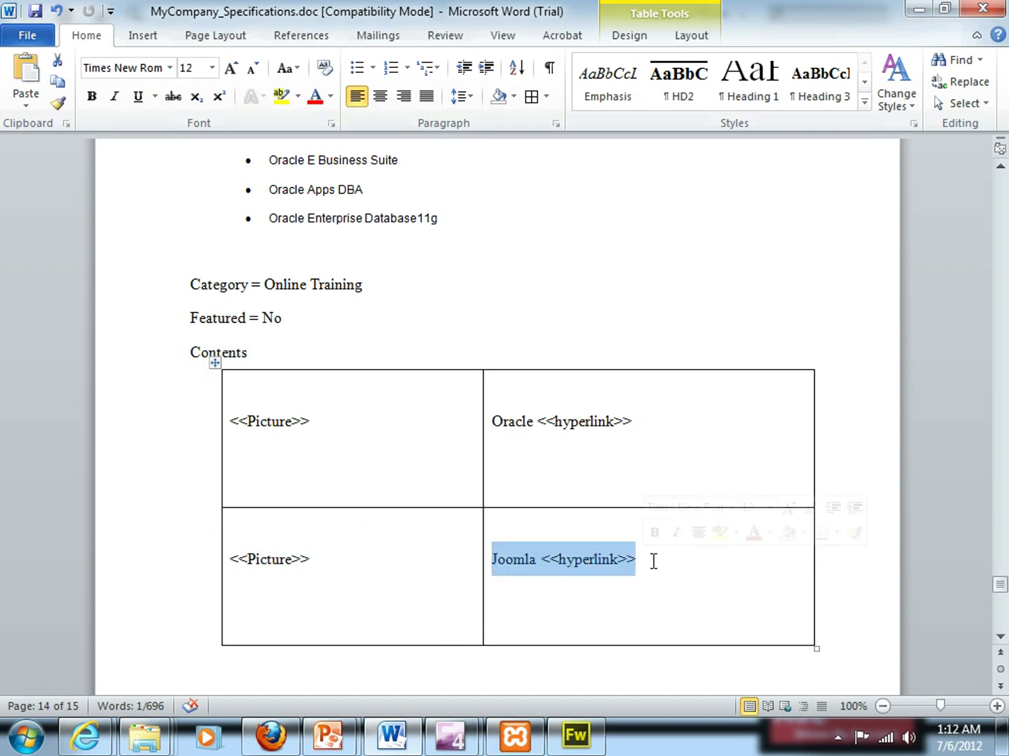
click(636, 560)
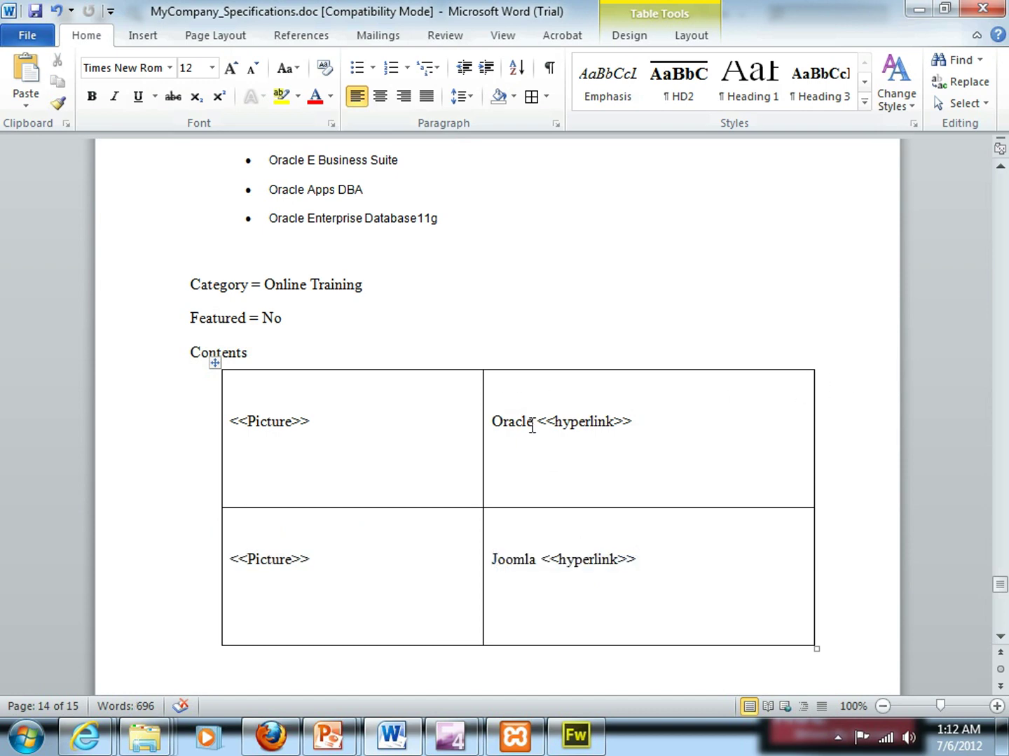
scroll(533, 426, up, 6)
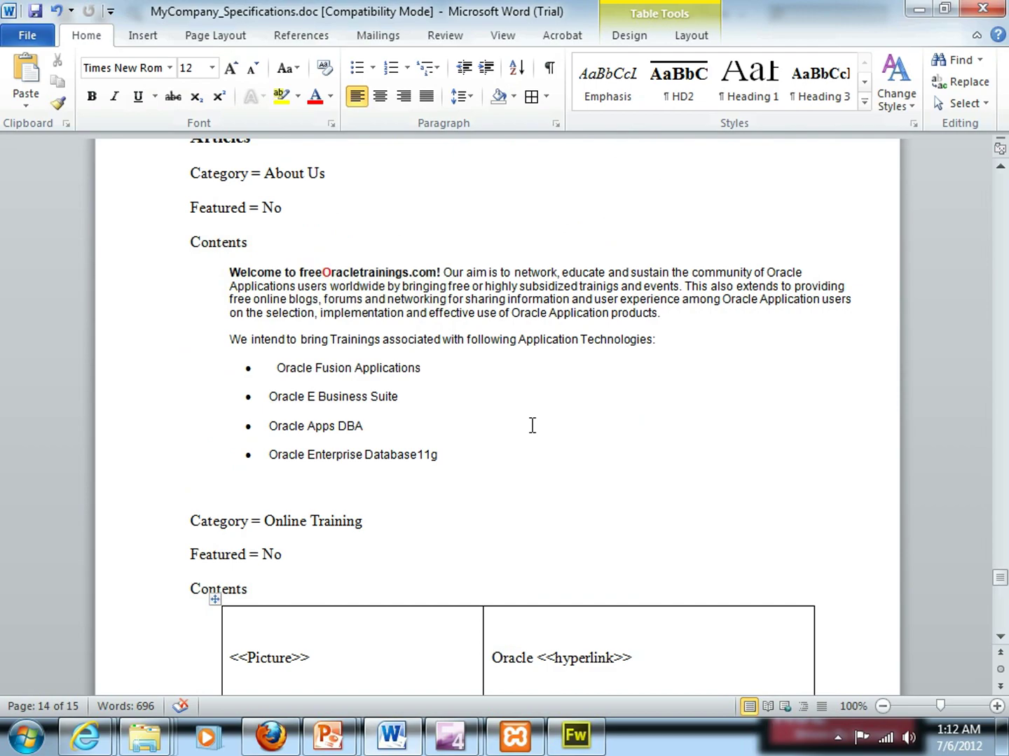
key(alt+Tab)
key(alt+Tab)
key(Tab)
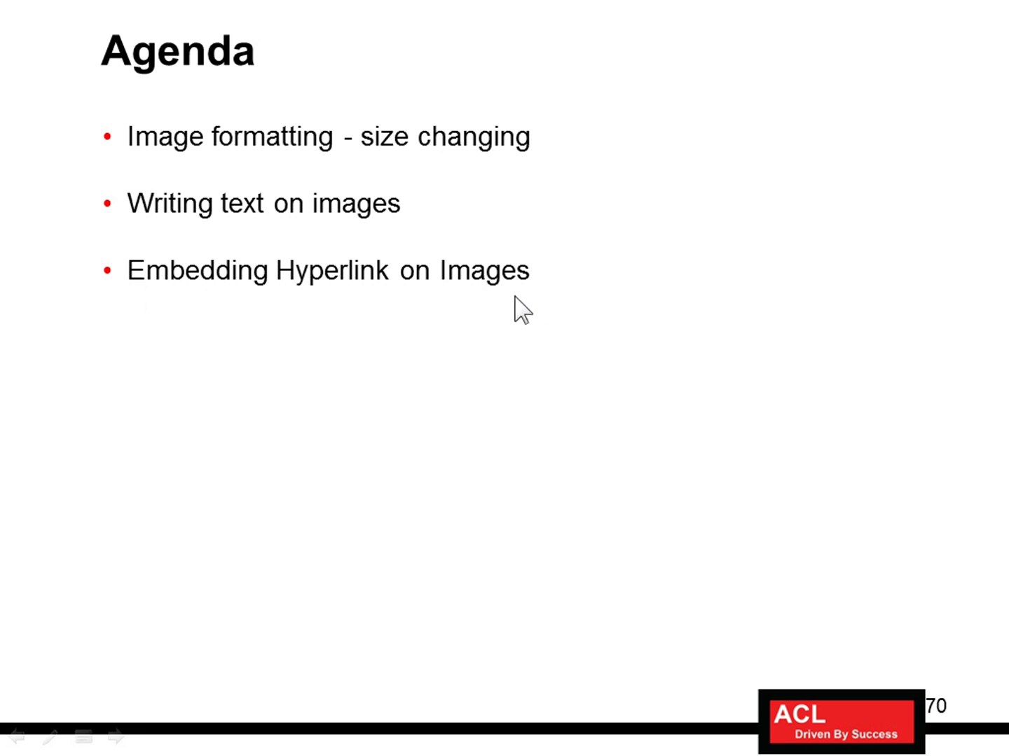
- Leave the PowerPoint Agenda slide and return to Fireworks
key(alt+Tab)
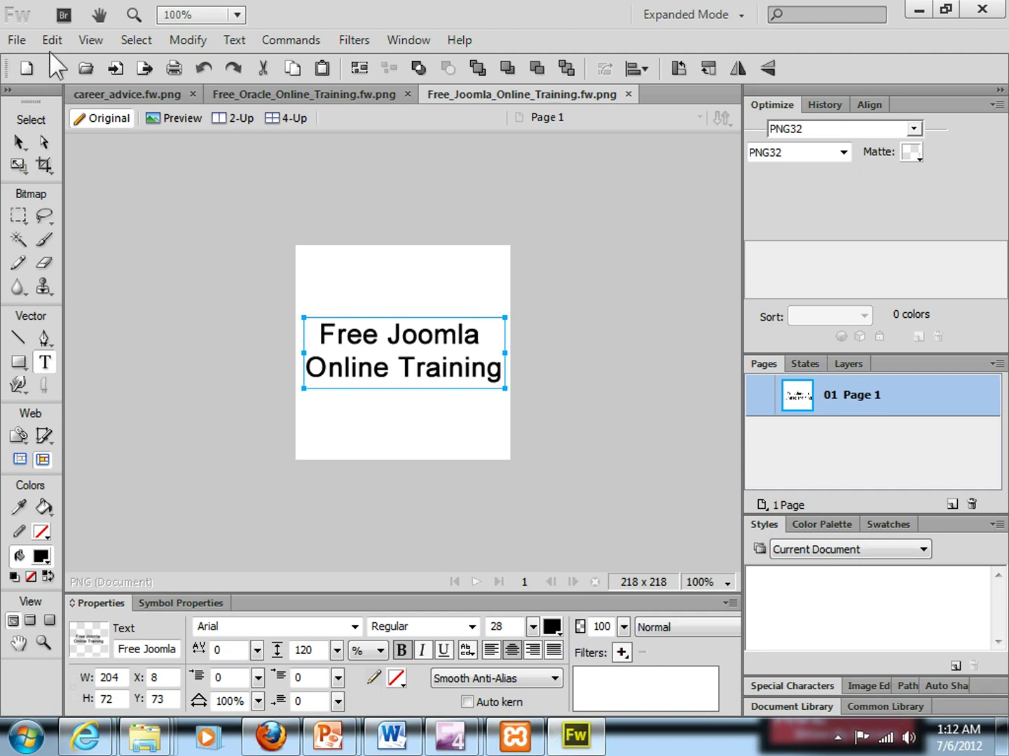
click(14, 41)
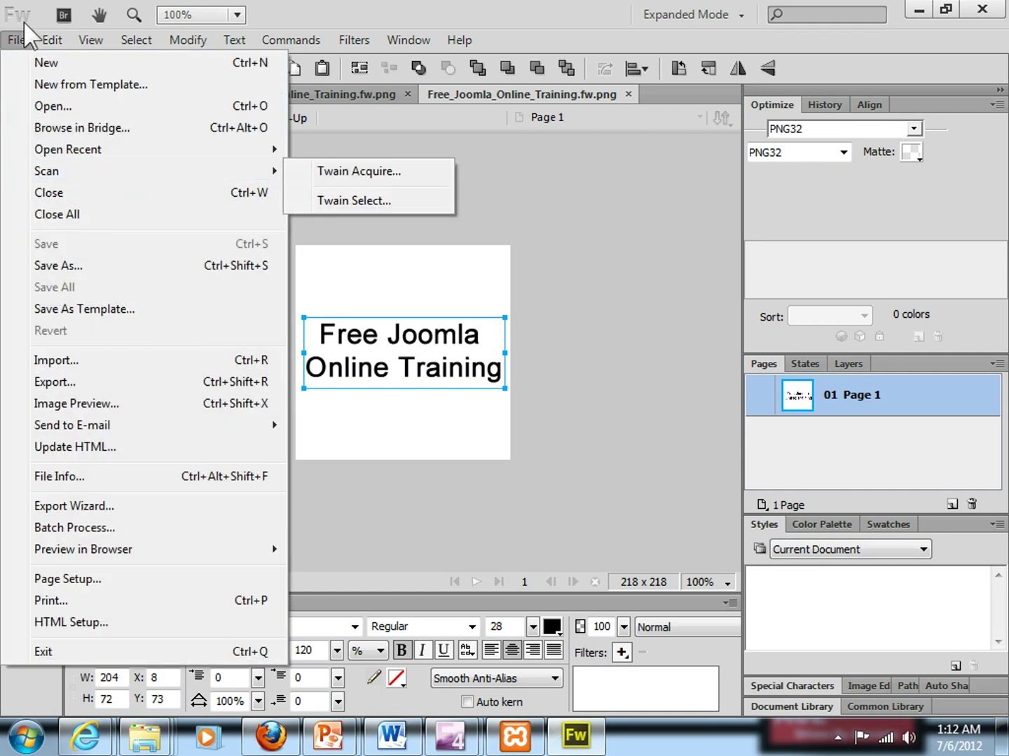
click(56, 16)
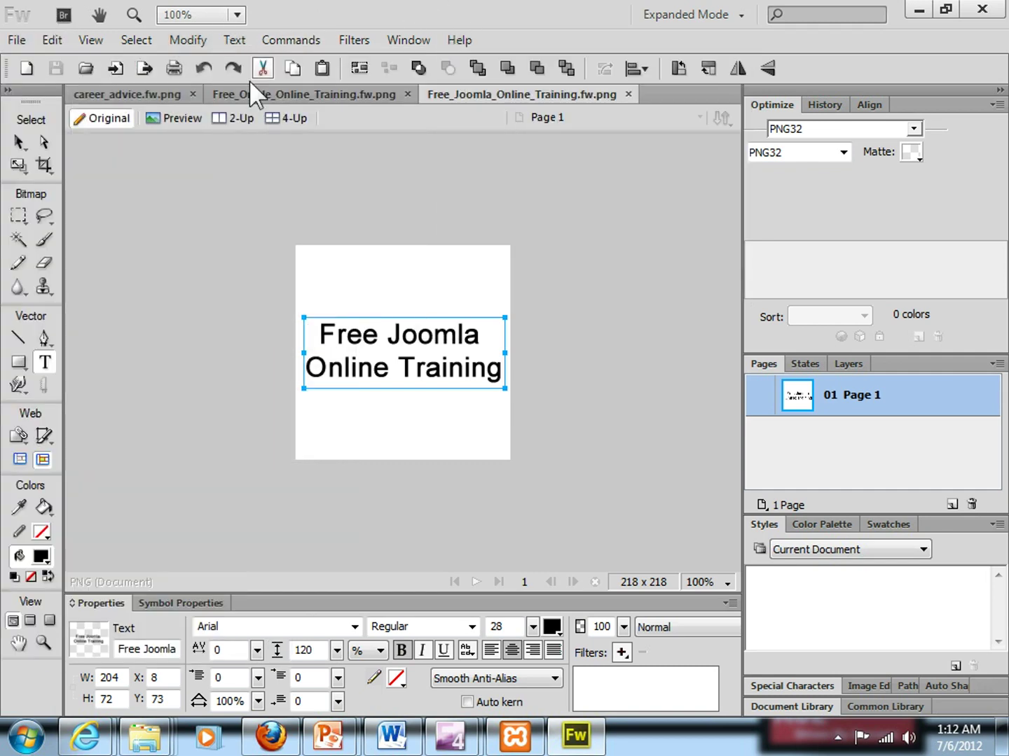
click(176, 64)
click(676, 492)
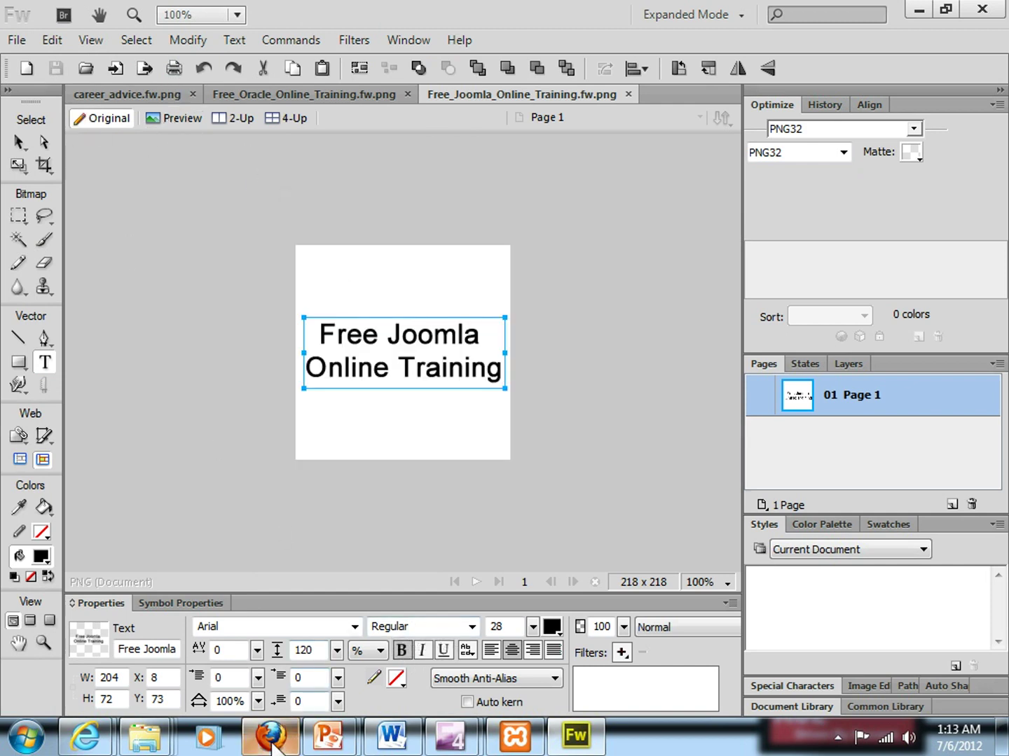
mouse_move(272, 744)
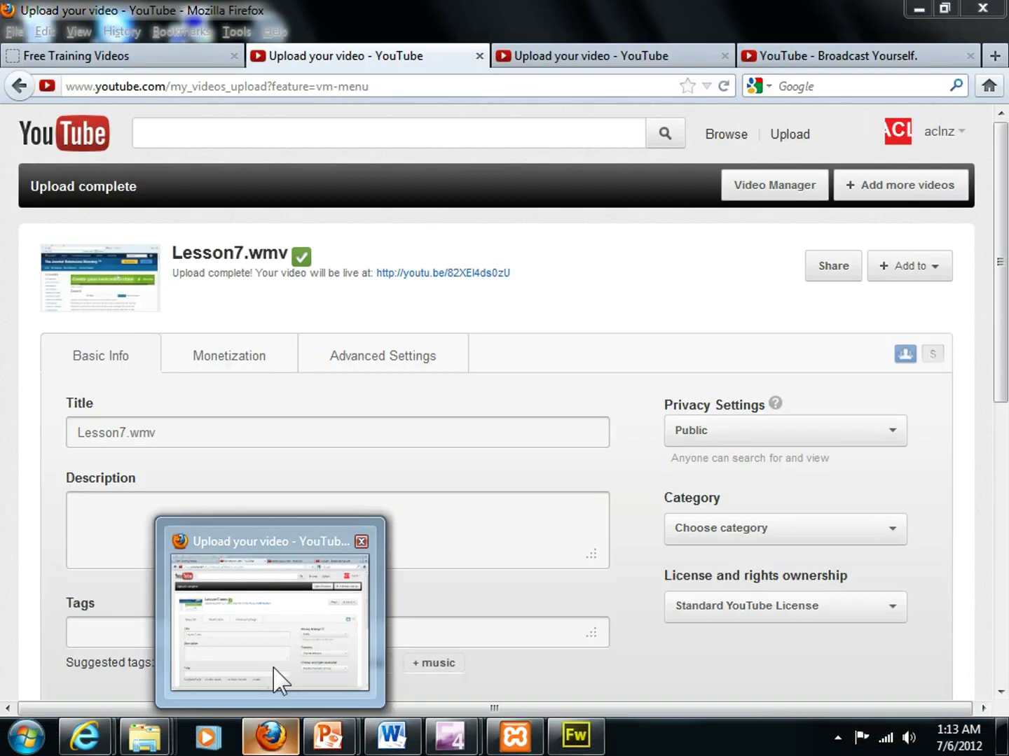
- Search Google for 'free image formatting' in a new Firefox tab
click(273, 673)
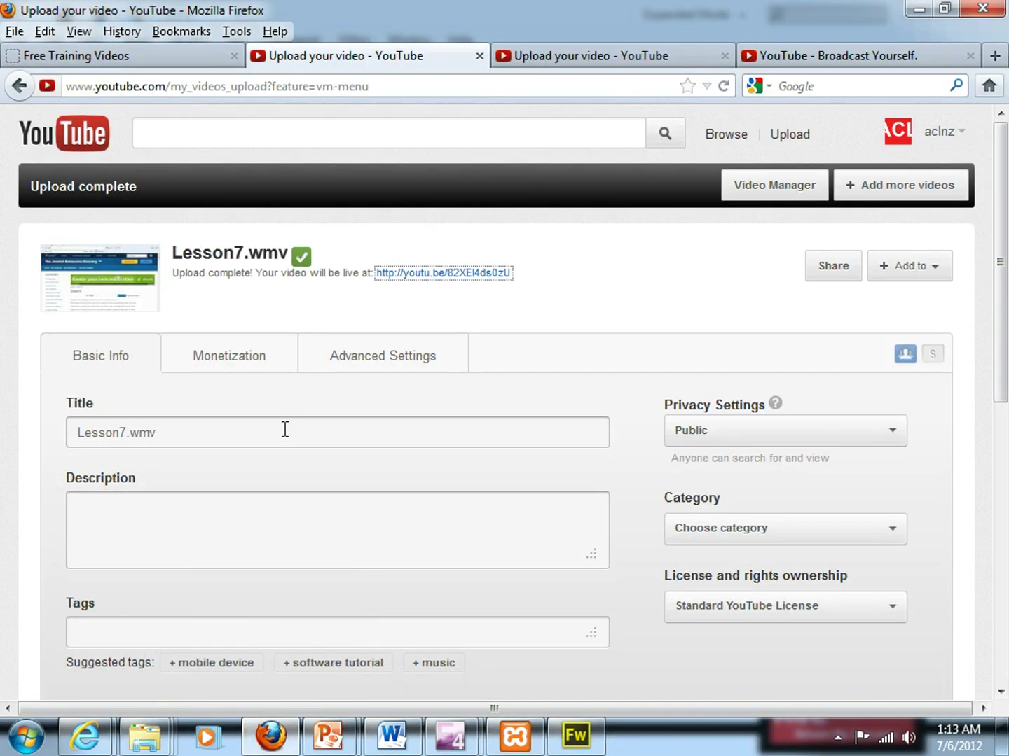
click(994, 58)
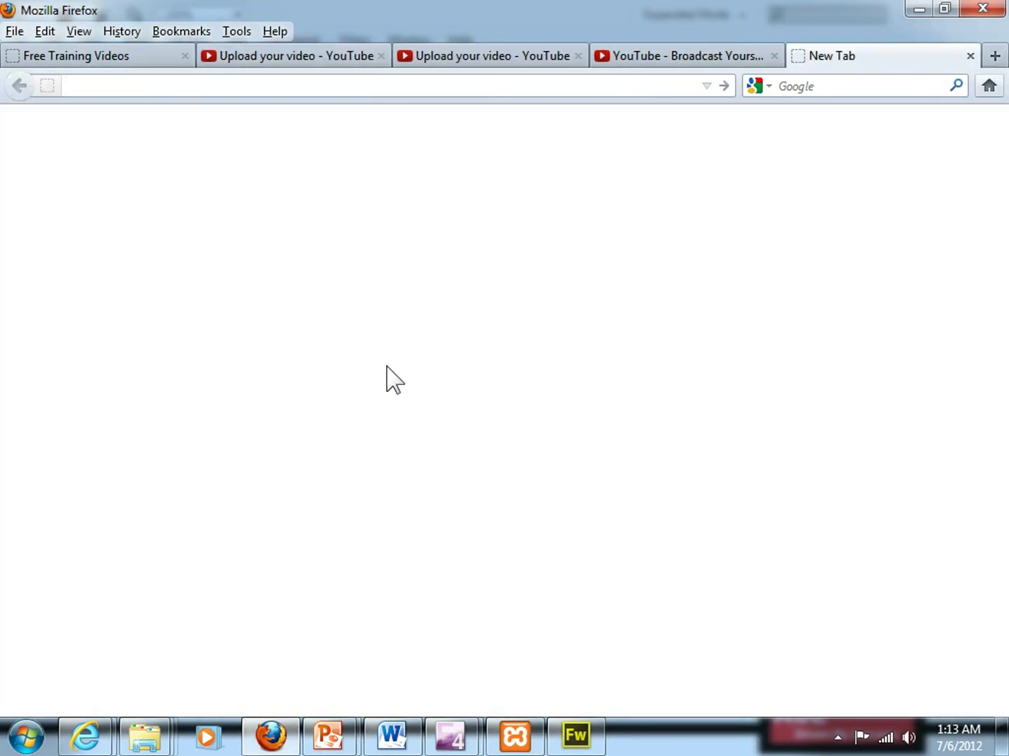
click(987, 85)
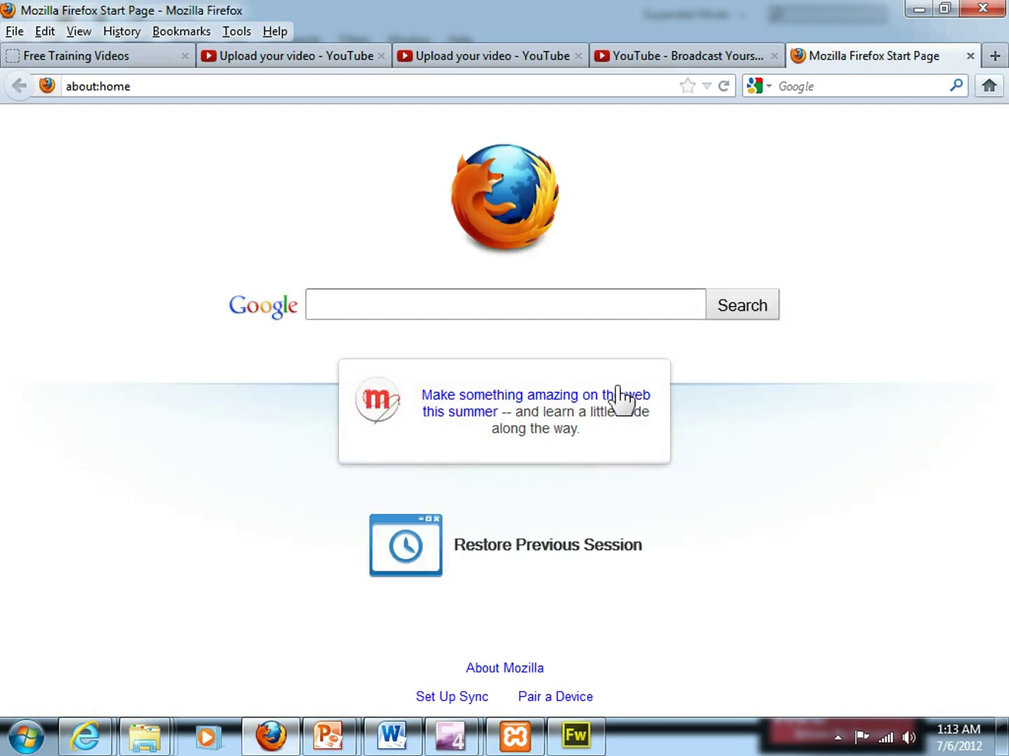
text(image)
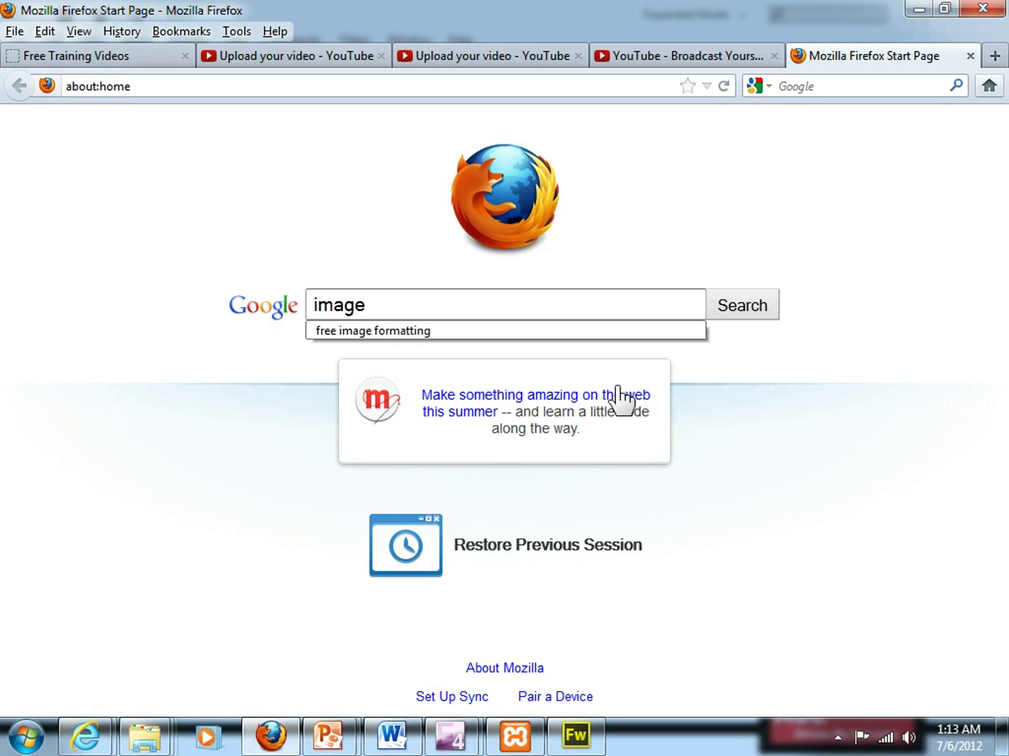
key(Down)
key(Return)
key(Return)
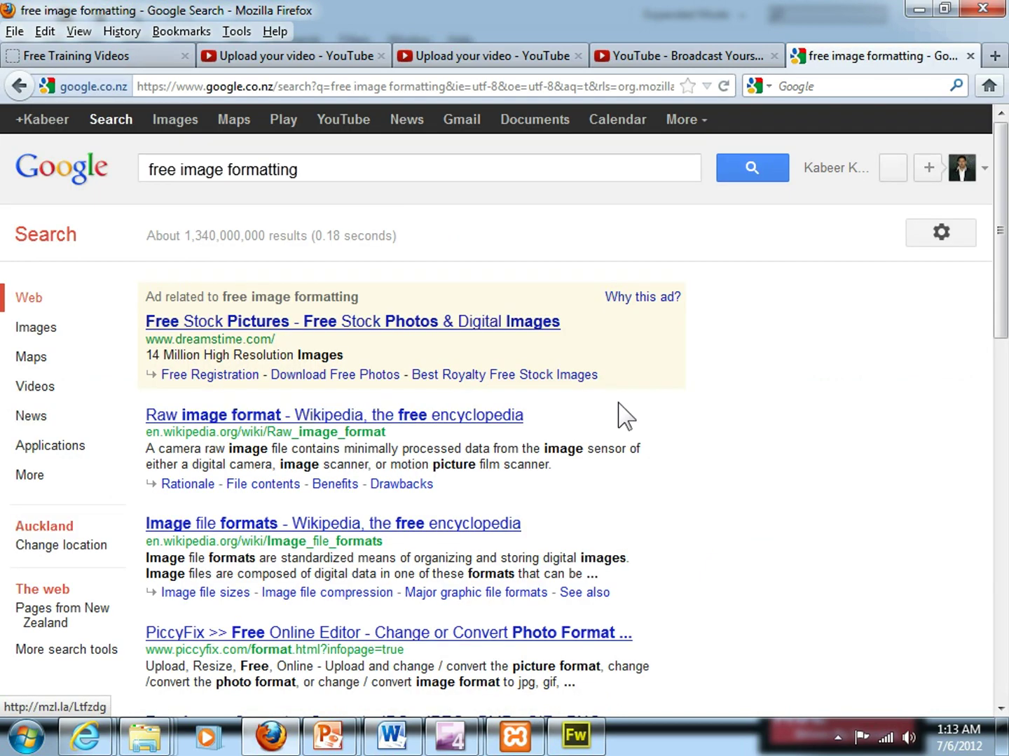
- Browse the first two pages of results, then close the search tab
scroll(624, 417, down, 6)
scroll(624, 416, down, 3)
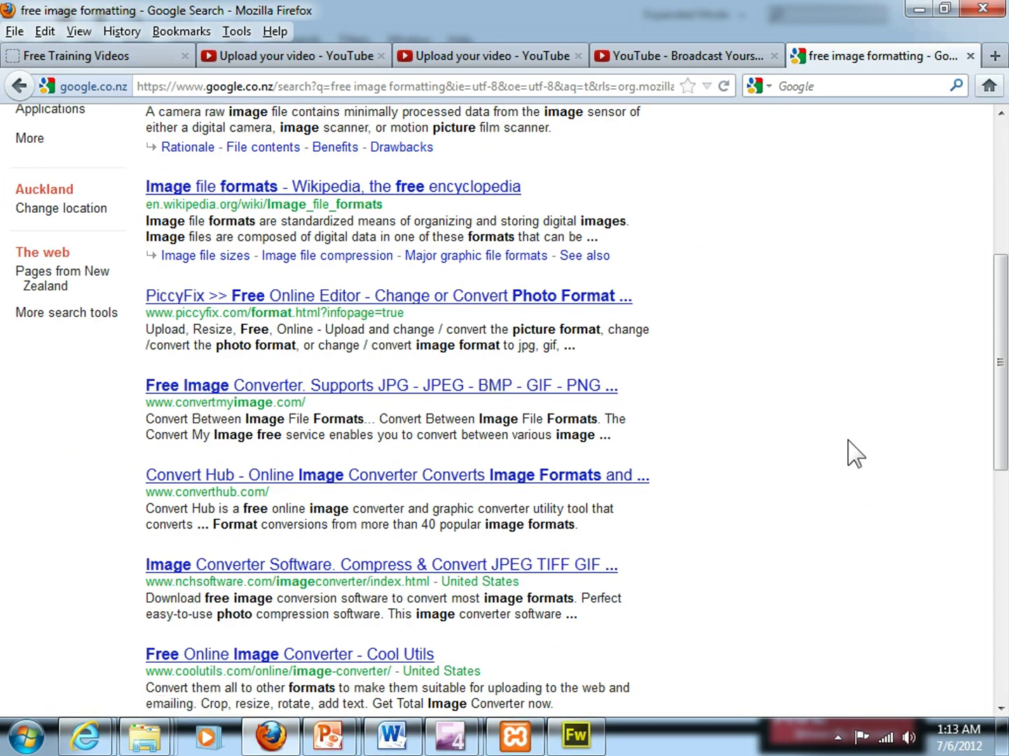
scroll(854, 454, down, 3)
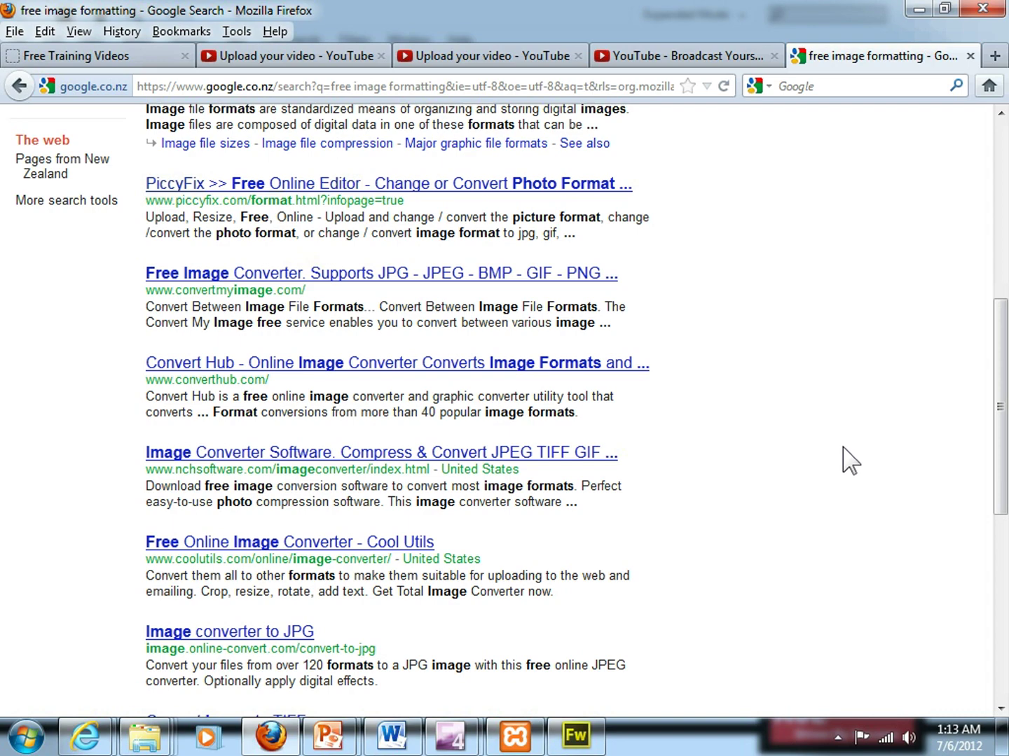
scroll(854, 456, down, 3)
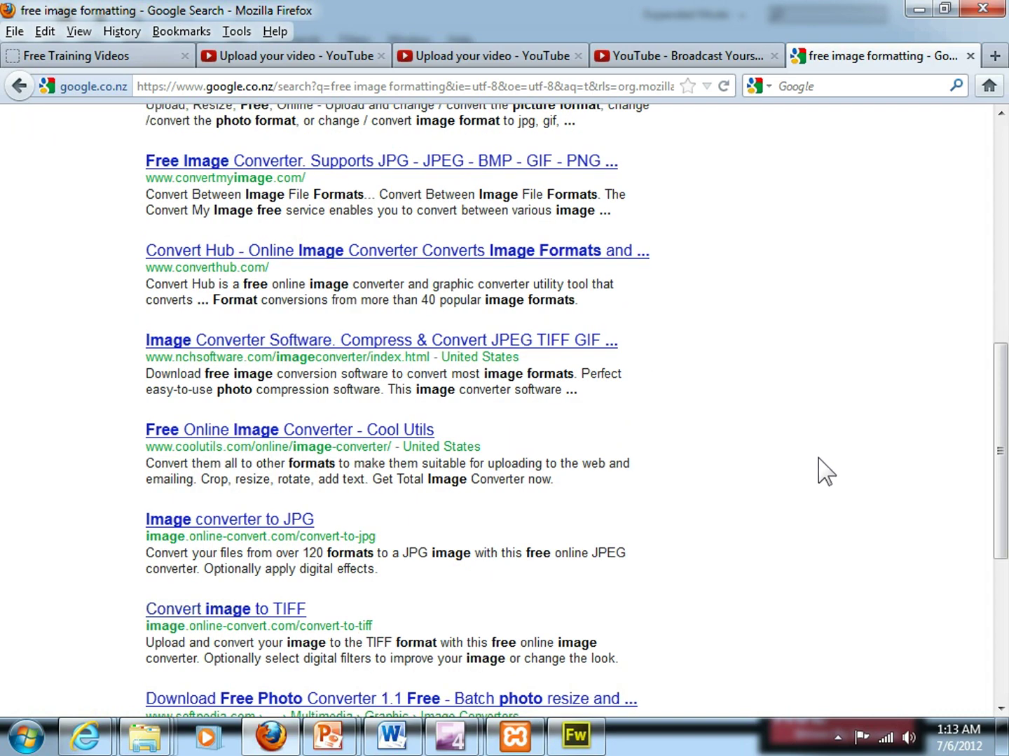
scroll(825, 467, down, 3)
scroll(825, 471, down, 3)
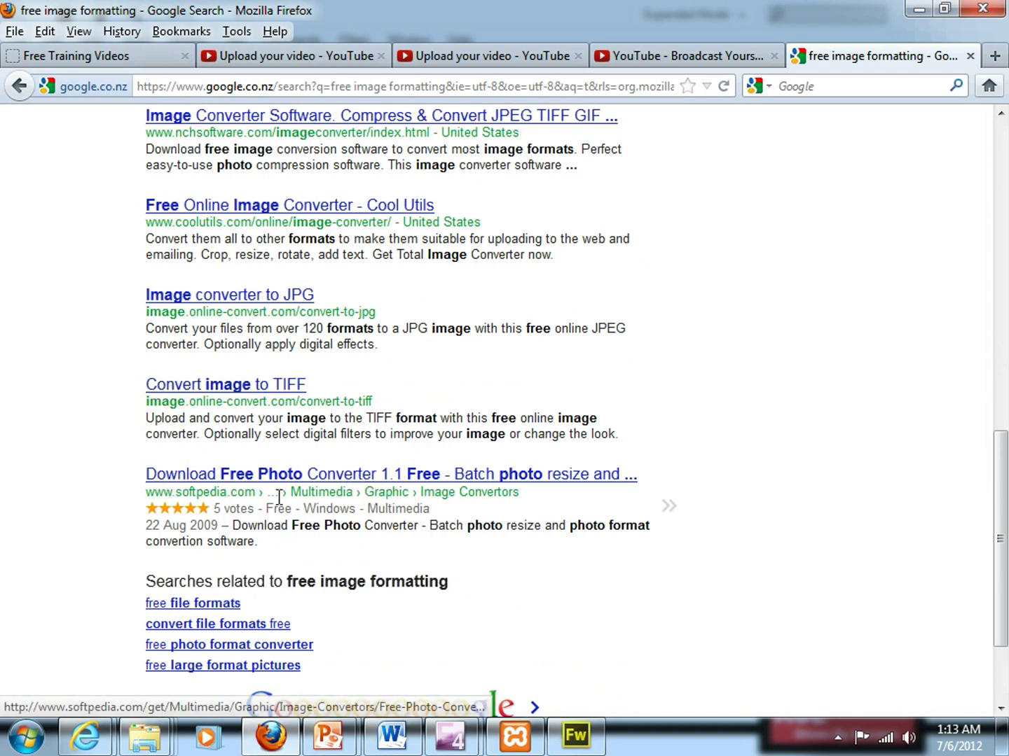
scroll(388, 533, down, 3)
click(302, 627)
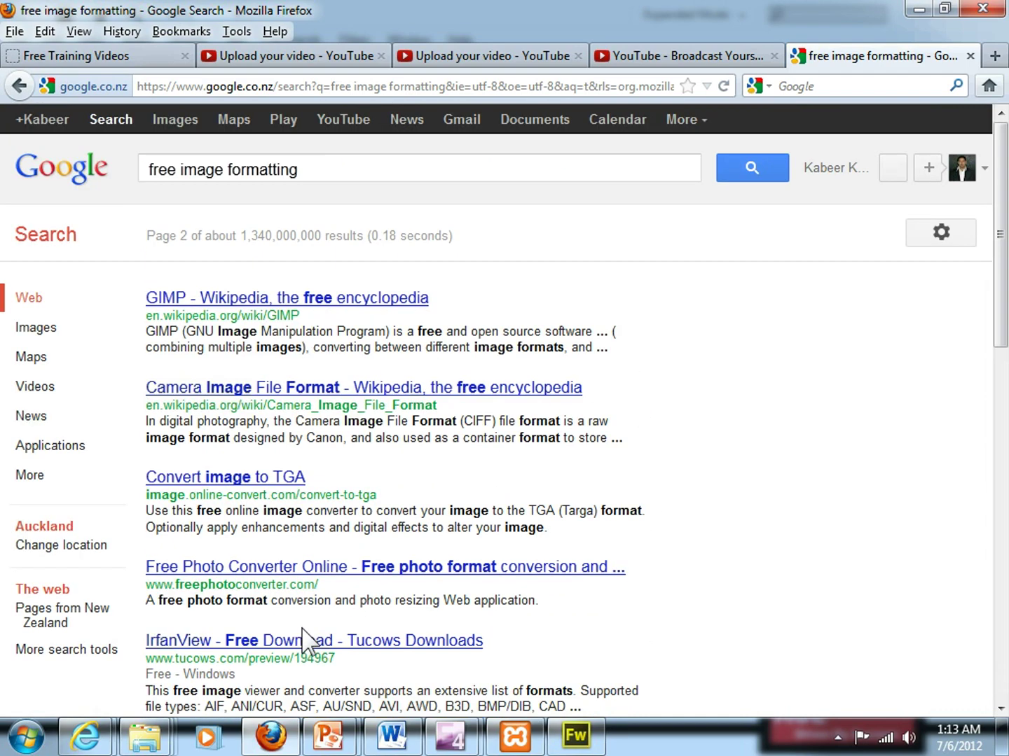
scroll(610, 626, down, 3)
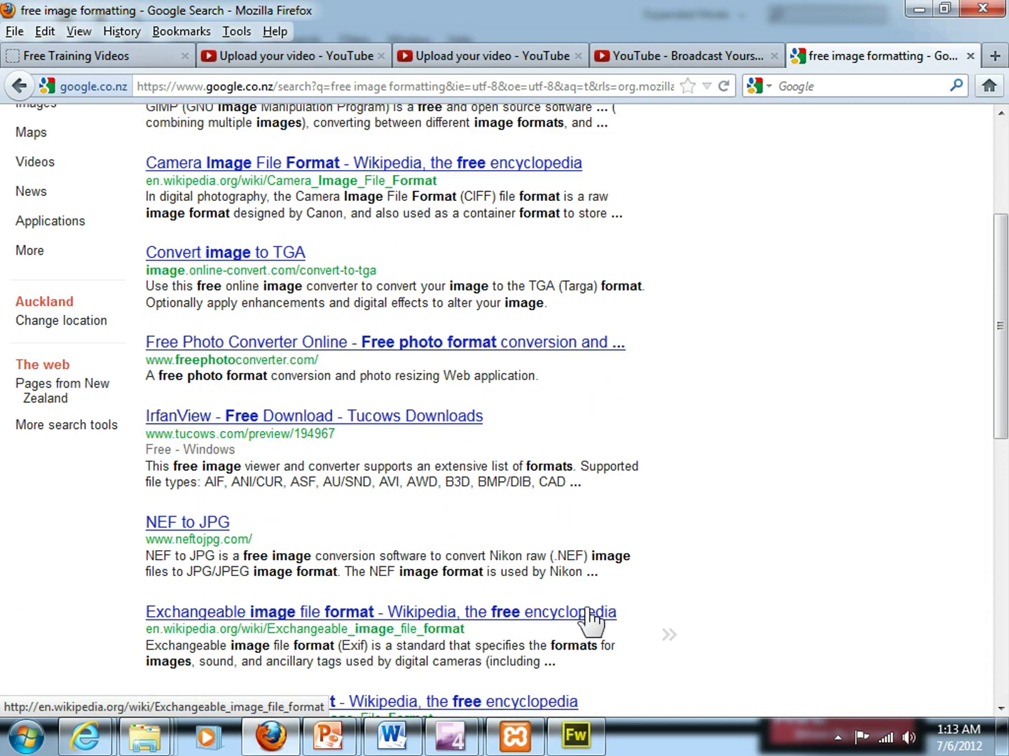
scroll(860, 564, down, 3)
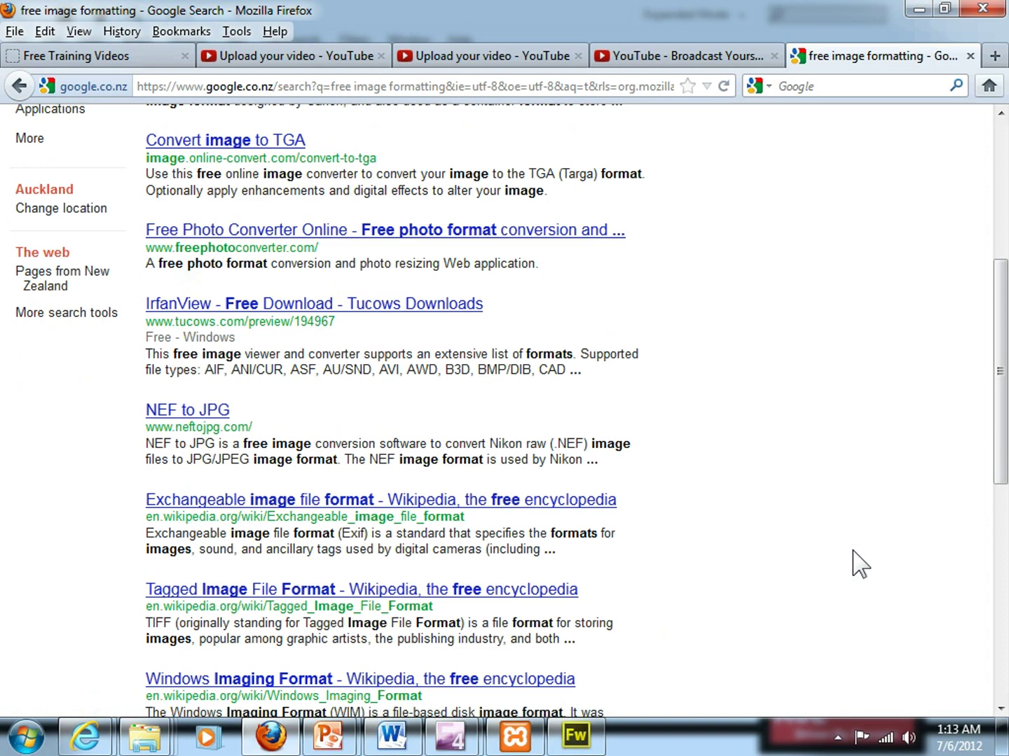
scroll(859, 564, up, 6)
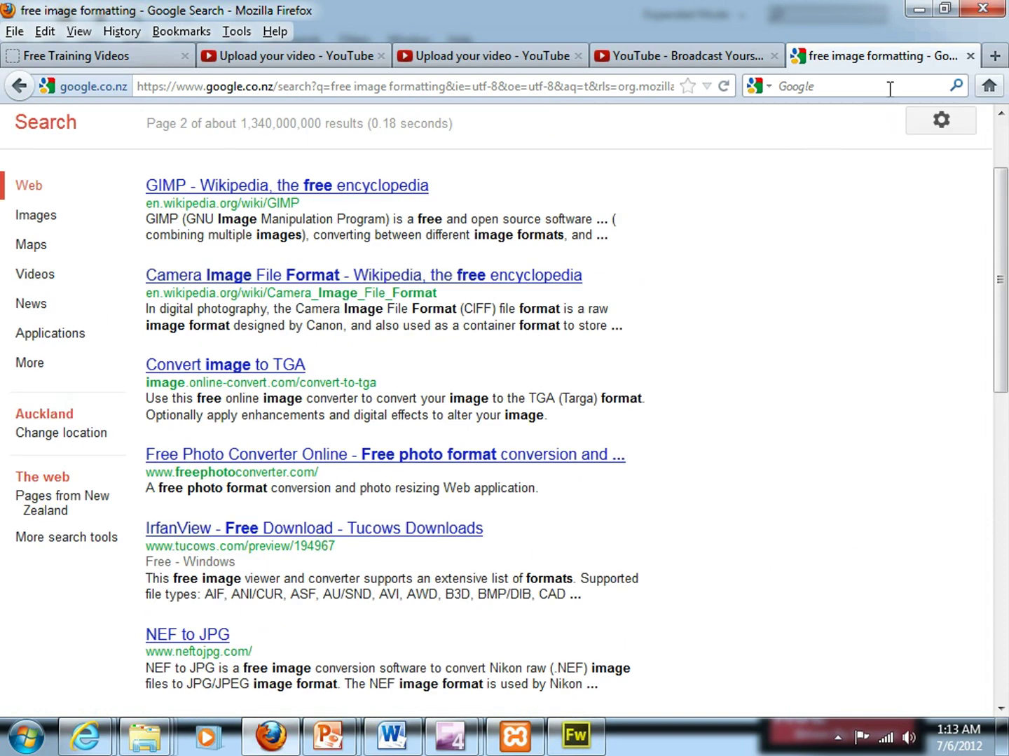
click(969, 58)
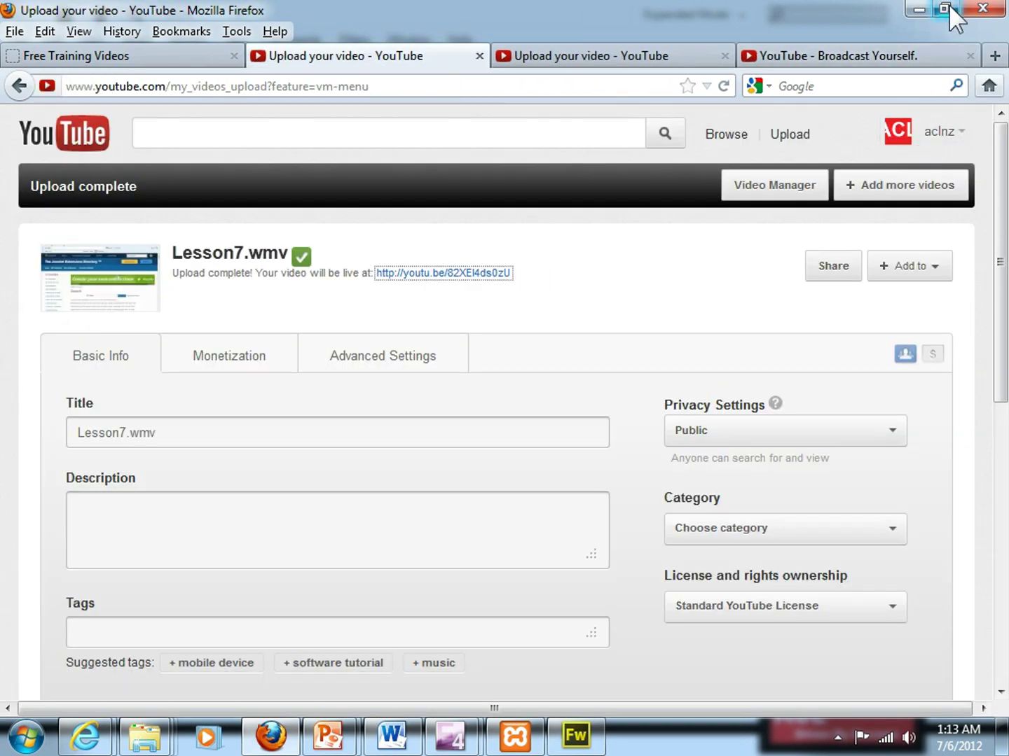
- Minimize Firefox, switch to the Joomla administrator, and choose the Article Manager
click(910, 4)
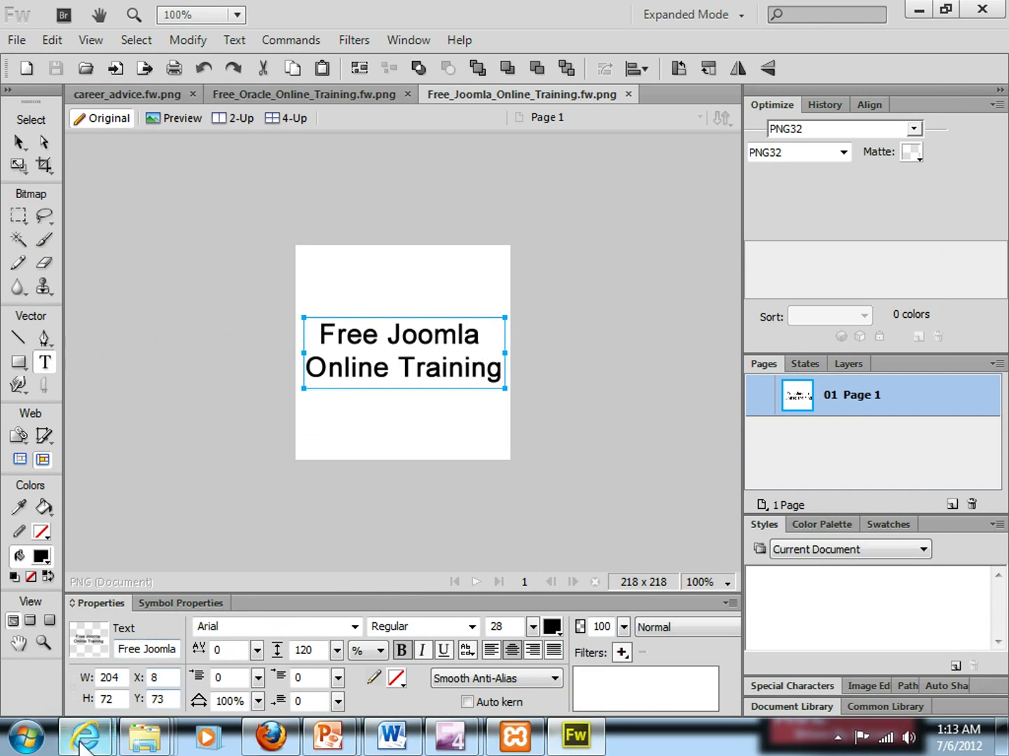
mouse_move(83, 745)
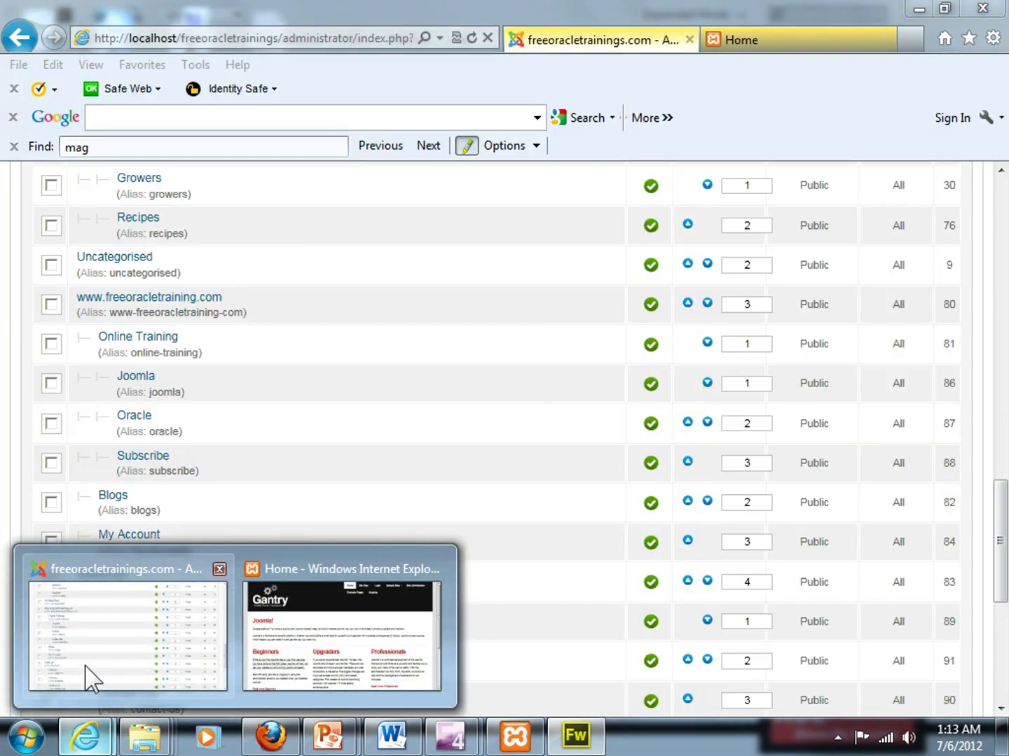
click(84, 669)
scroll(473, 334, up, 15)
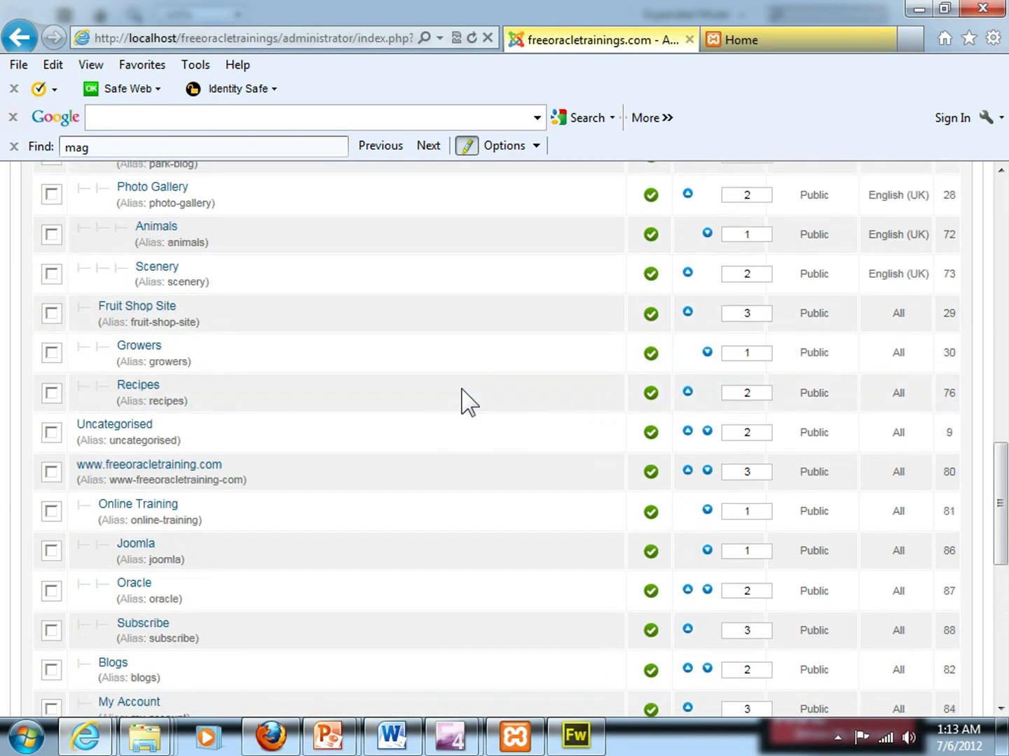
scroll(466, 405, up, 2)
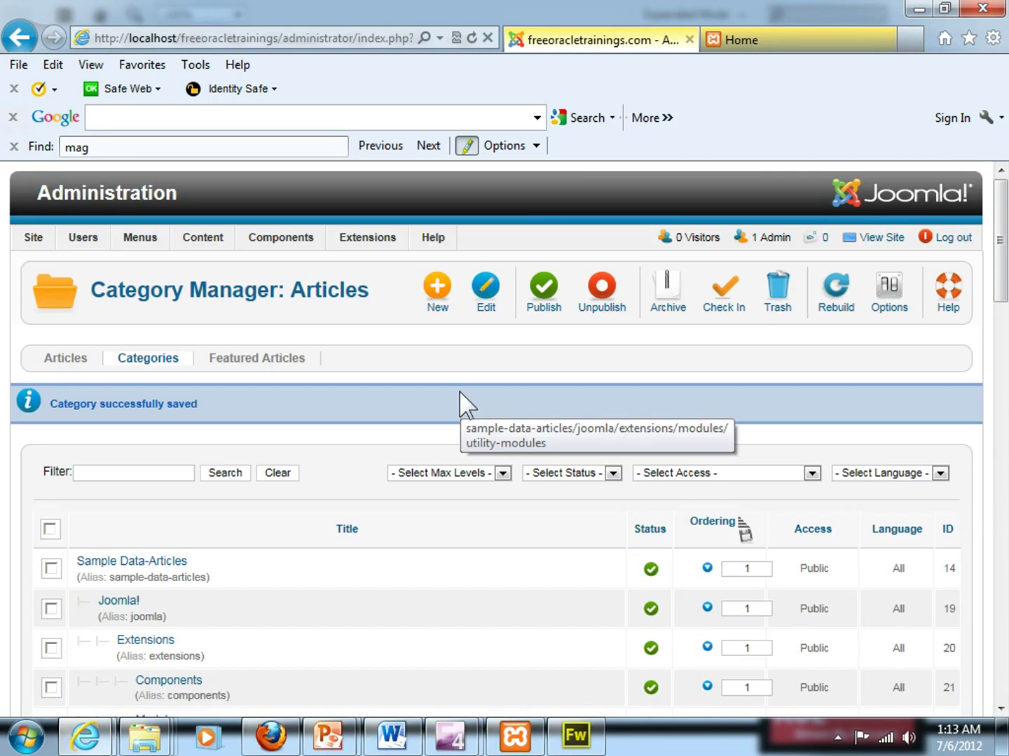
mouse_move(209, 252)
click(203, 261)
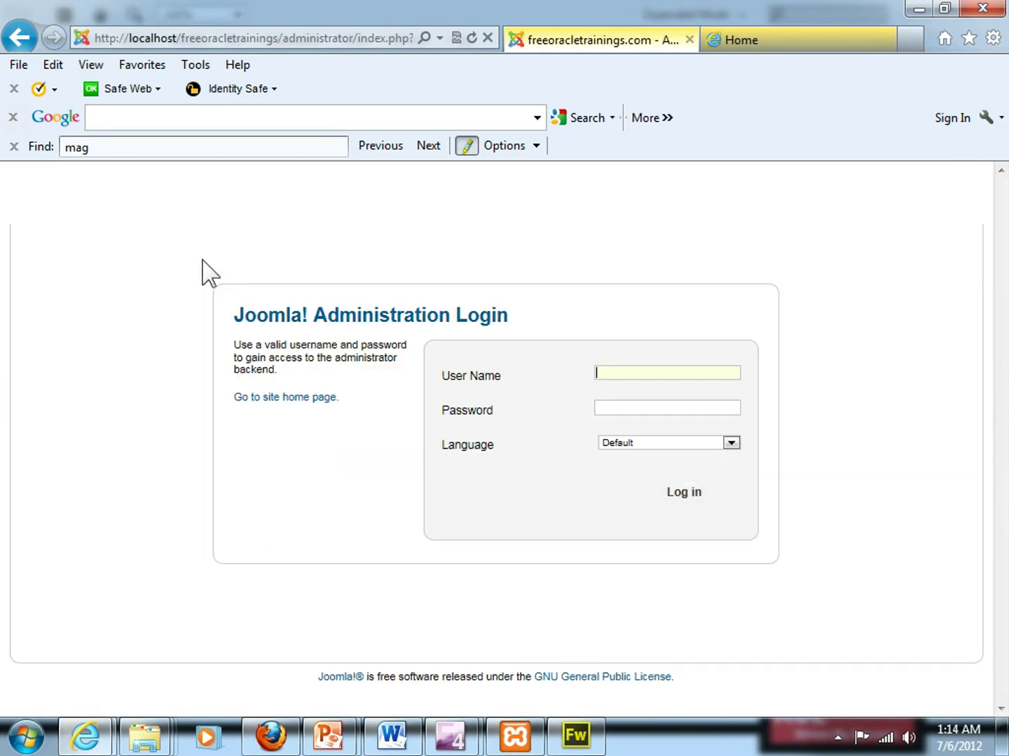
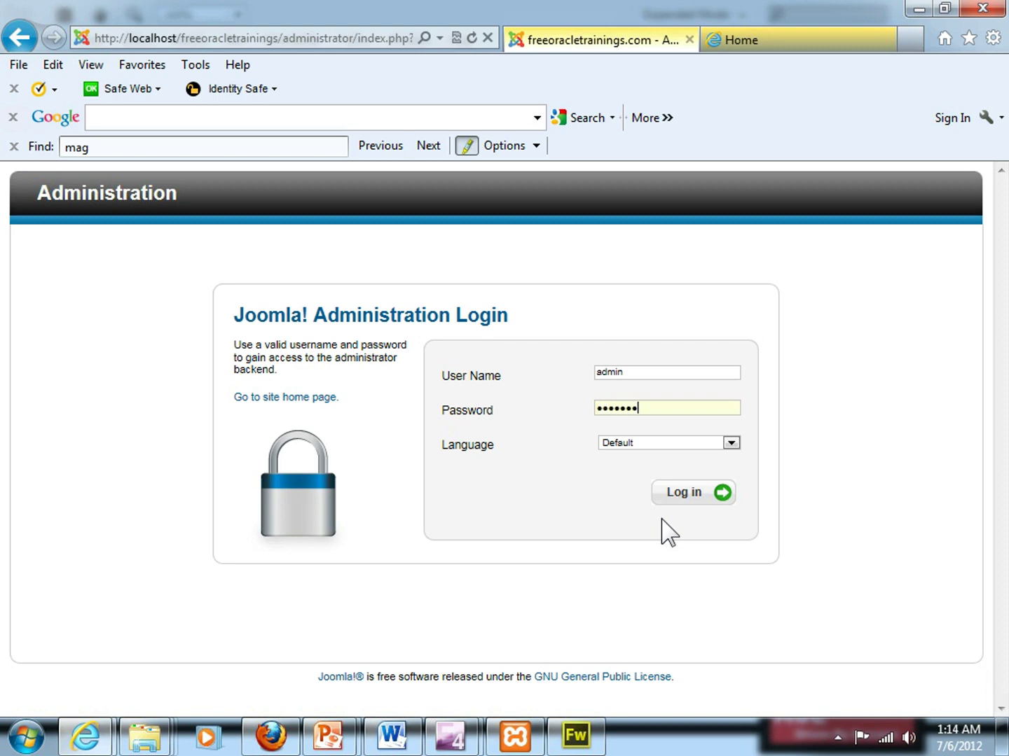
- Enter the login credentials to sign back in to the Joomla administrator
click(693, 492)
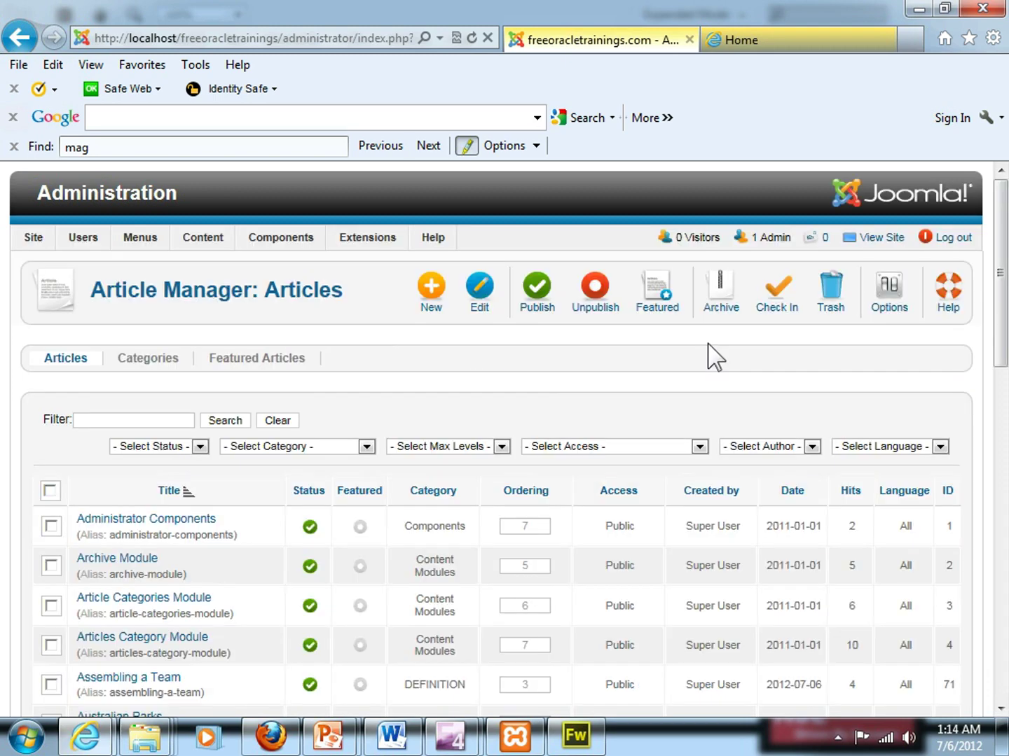
mouse_move(203, 242)
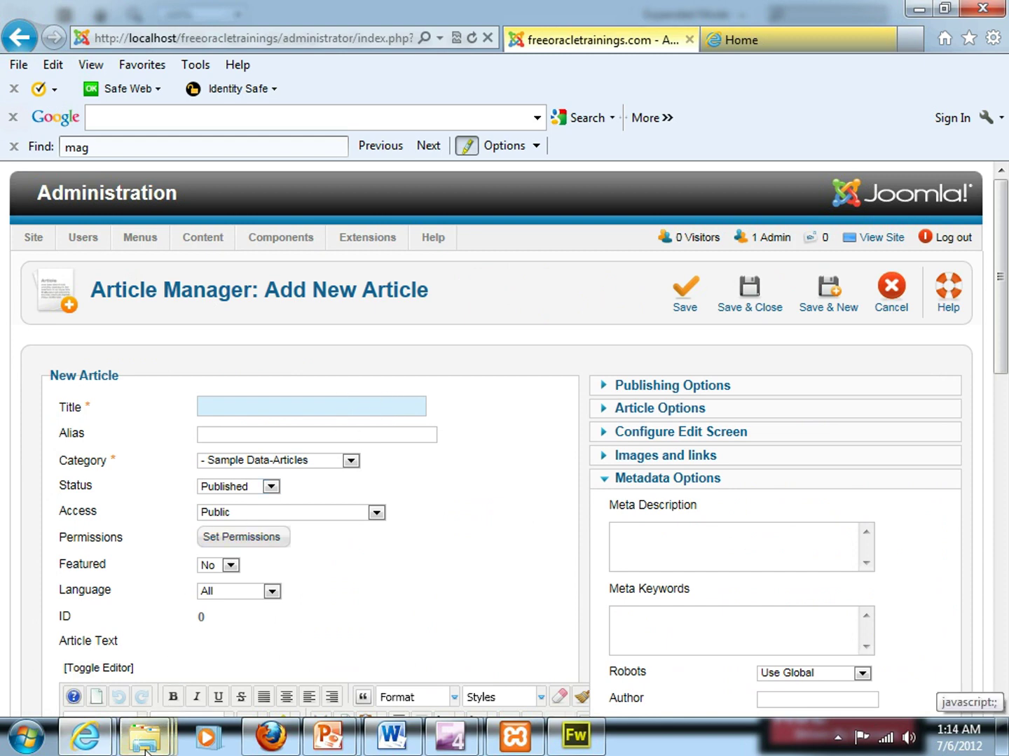
- In pics for website, select career_advice, Free_Joomla_Online_Training and Free_Oracle_Online_Training .fw.png images
mouse_move(144, 747)
click(124, 651)
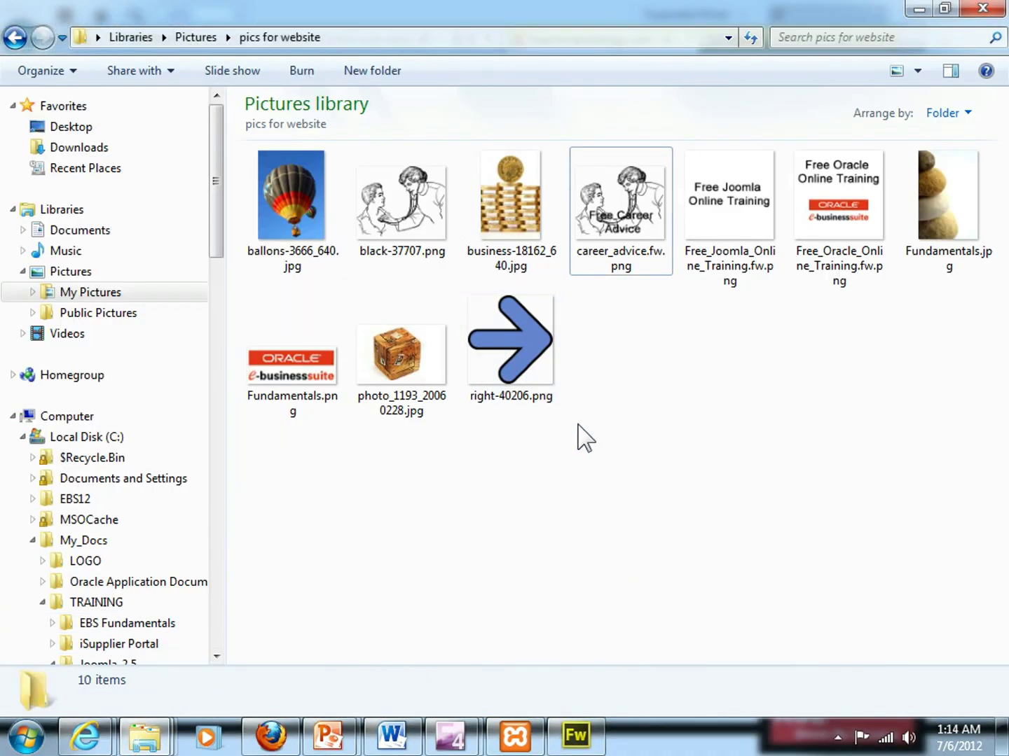
click(619, 233)
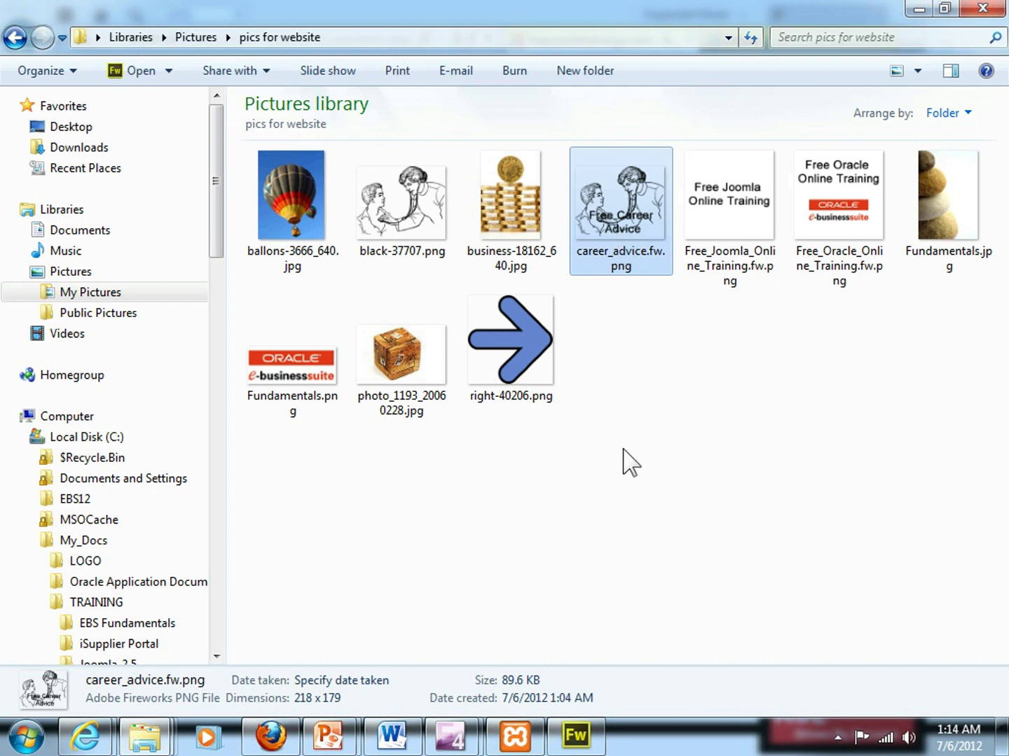
ctrl+click(700, 251)
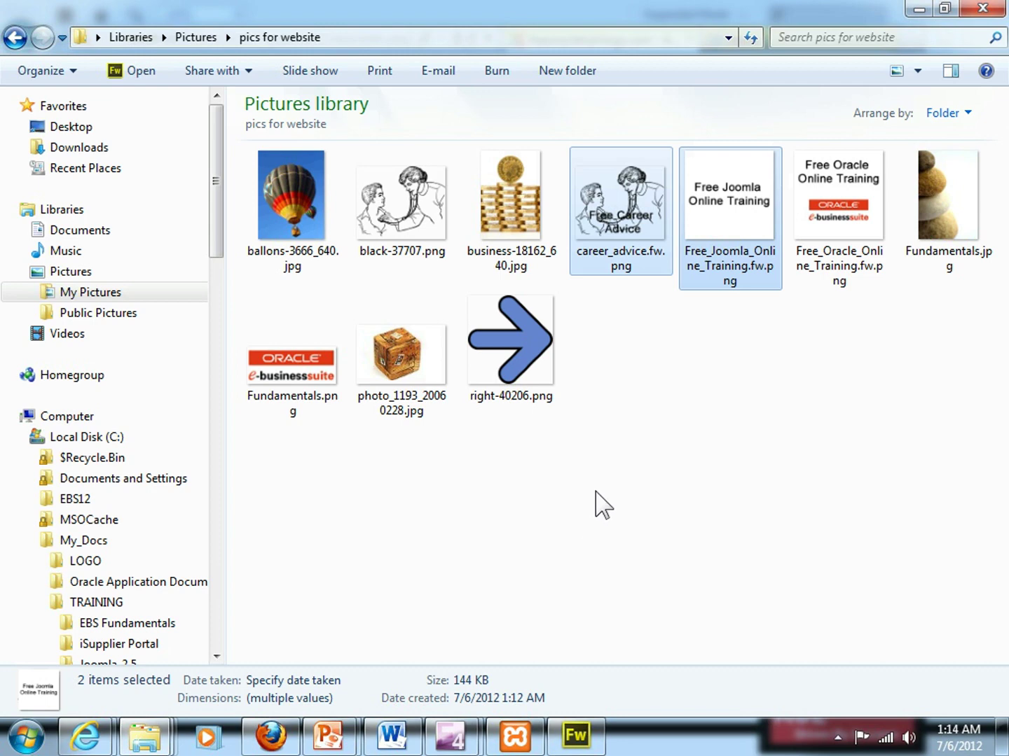
ctrl+click(844, 214)
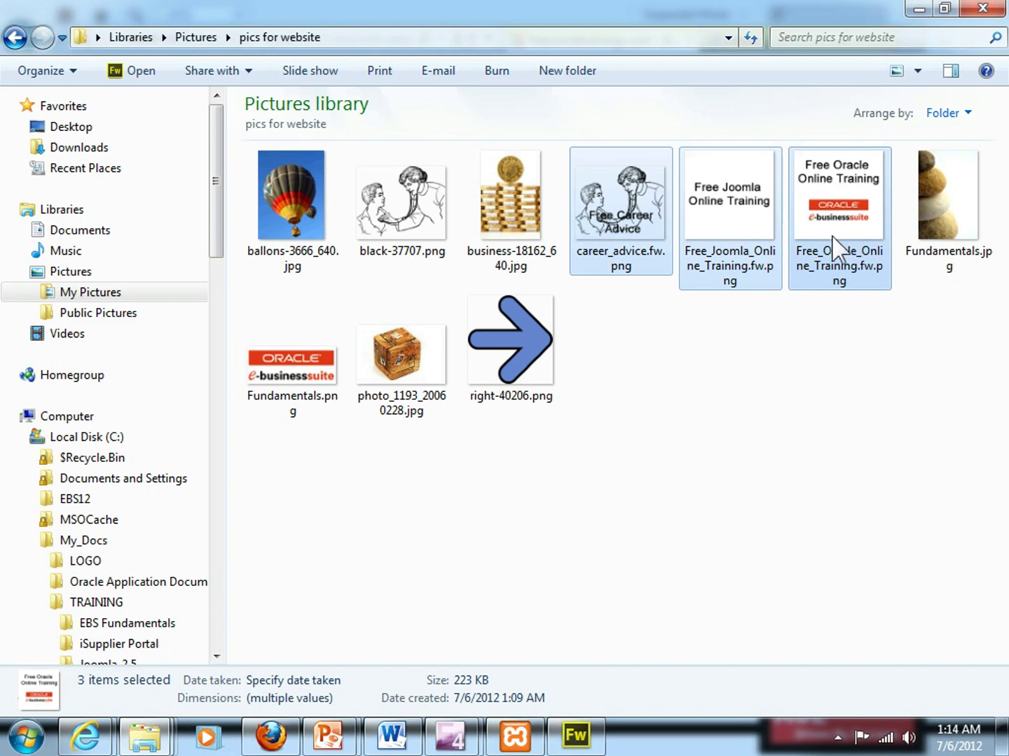
- Rearrange the Local Disk (C:) folder tree, collapsing Joomla_2.5 and TRAINING to reveal the site folders
drag(217, 191, 210, 259)
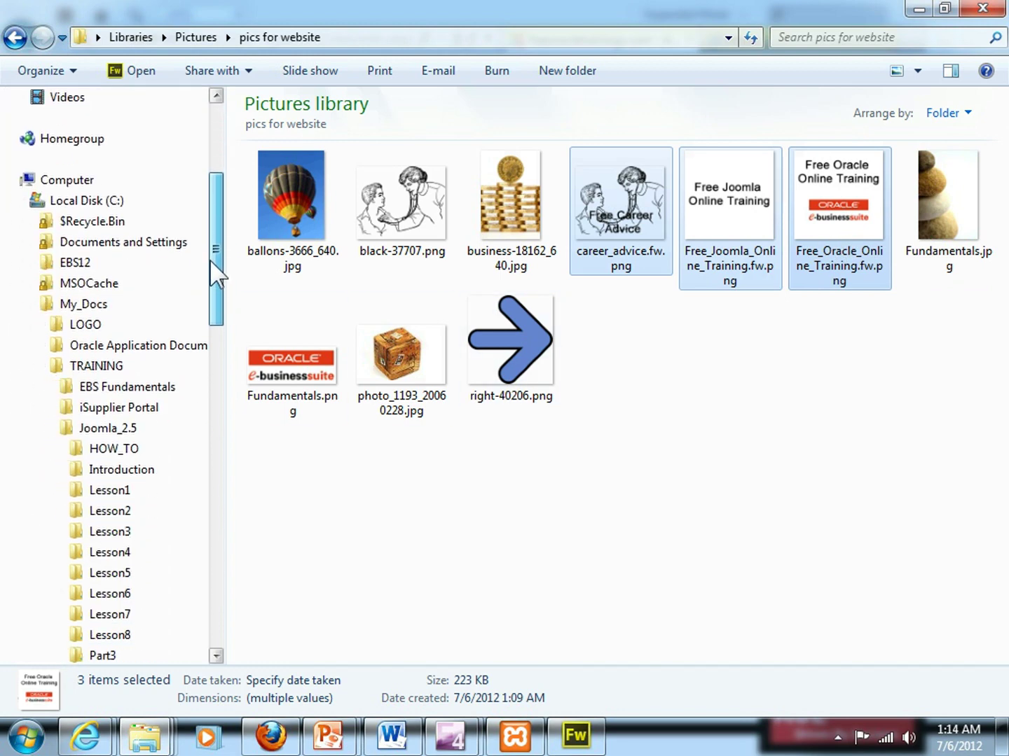
click(23, 200)
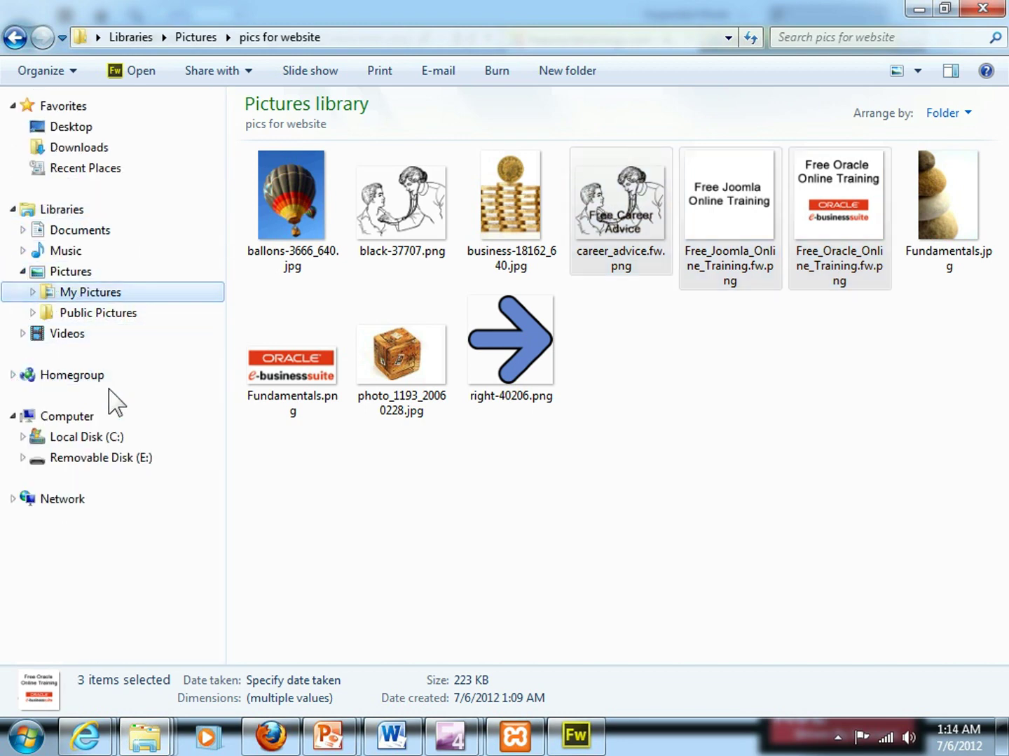
click(22, 436)
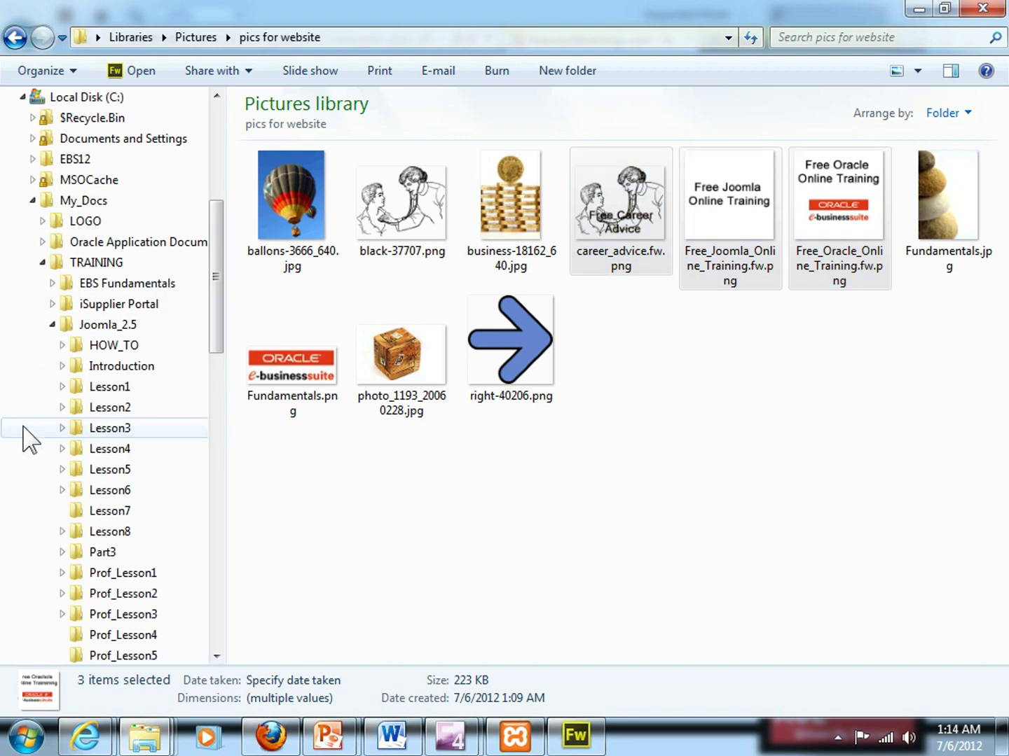
click(52, 326)
click(42, 263)
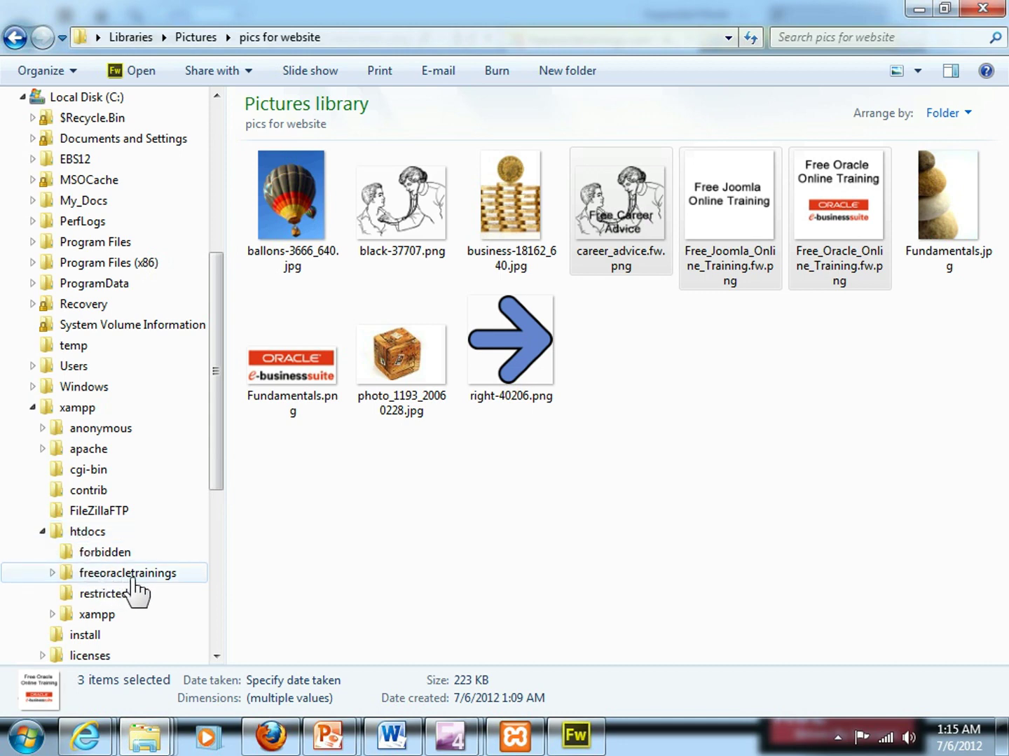
- Go to the freeoracletrainings site folder and open its images subfolder
click(133, 579)
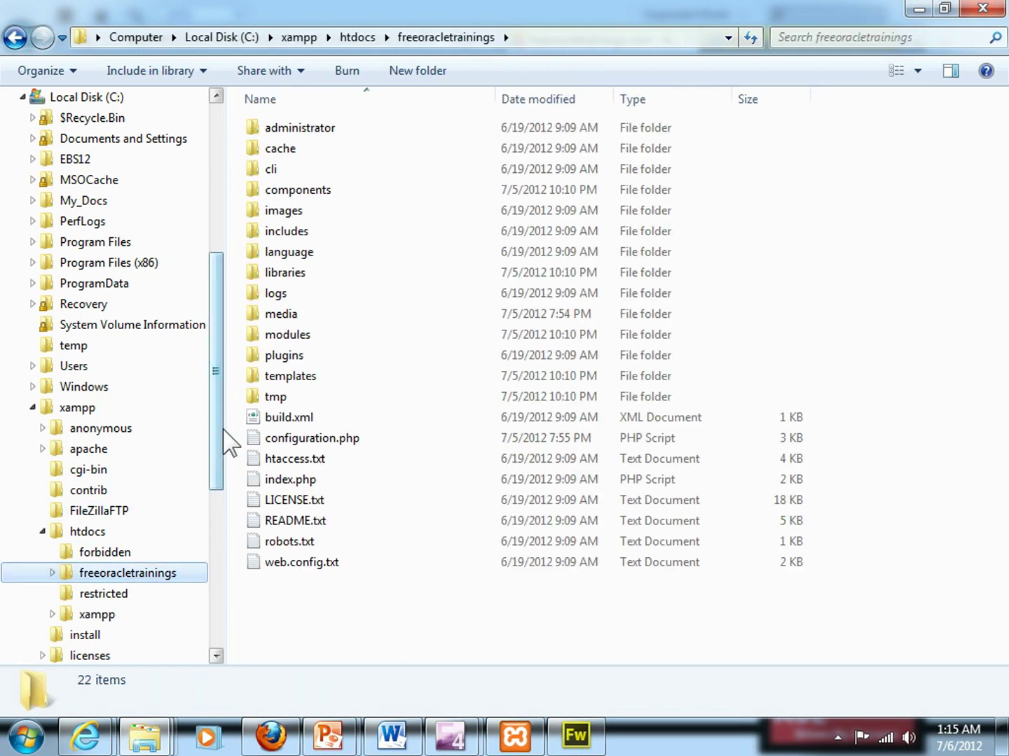
drag(218, 427, 217, 478)
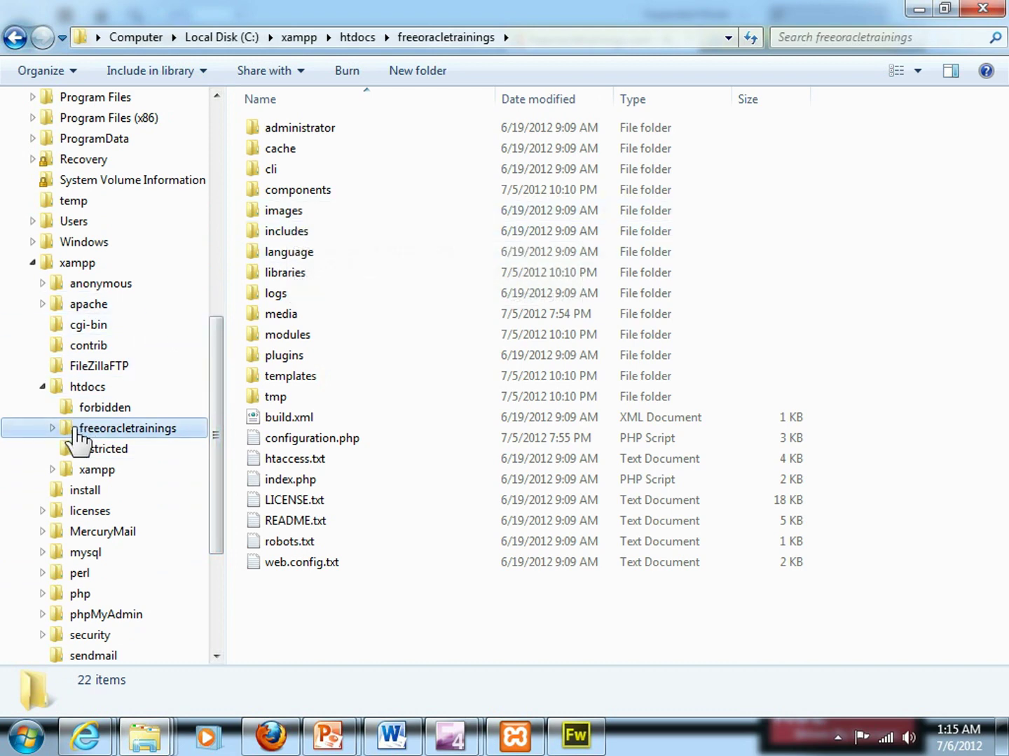
mouse_move(293, 215)
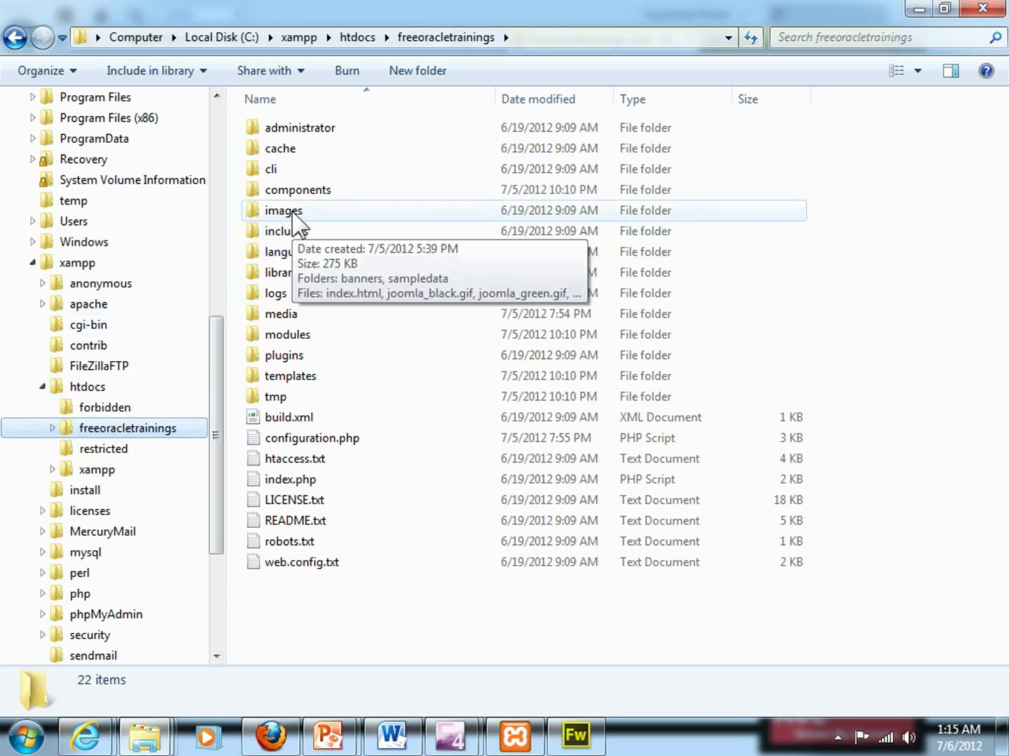
click(293, 214)
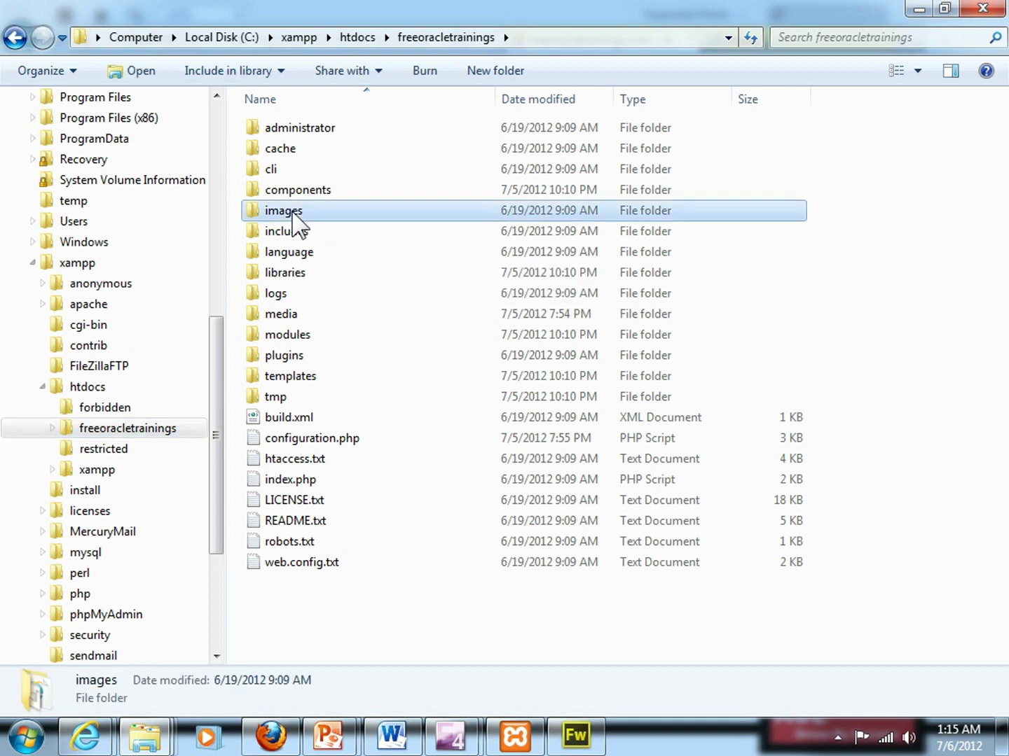
double_click(294, 211)
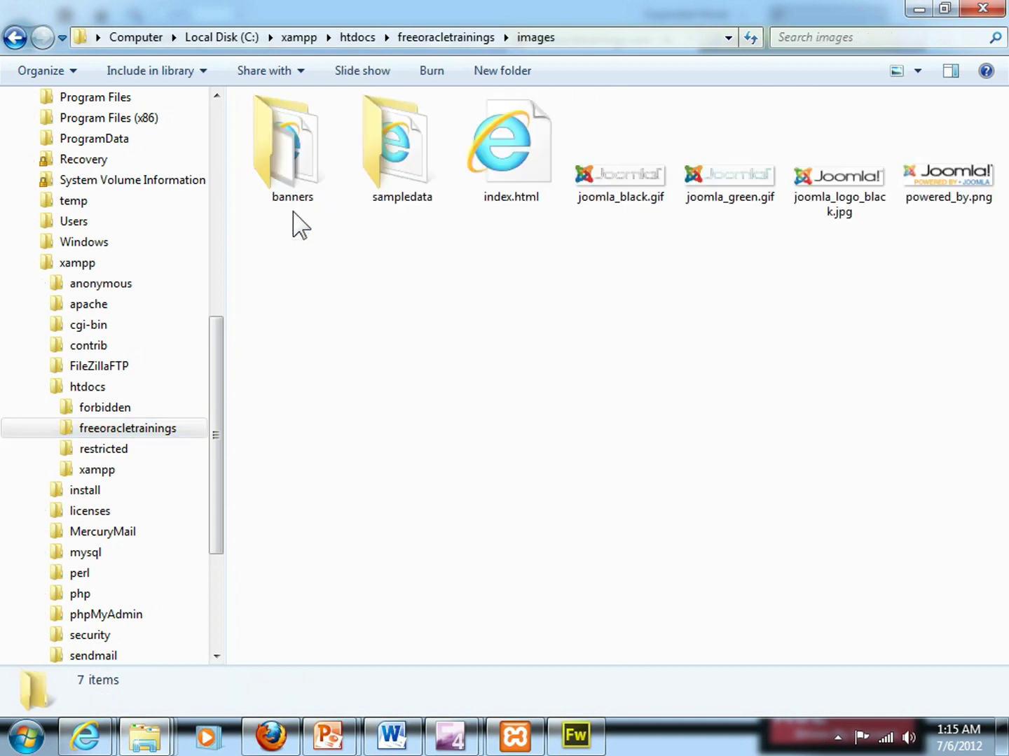
- Paste the three copied caption images into the images folder
right_click(302, 352)
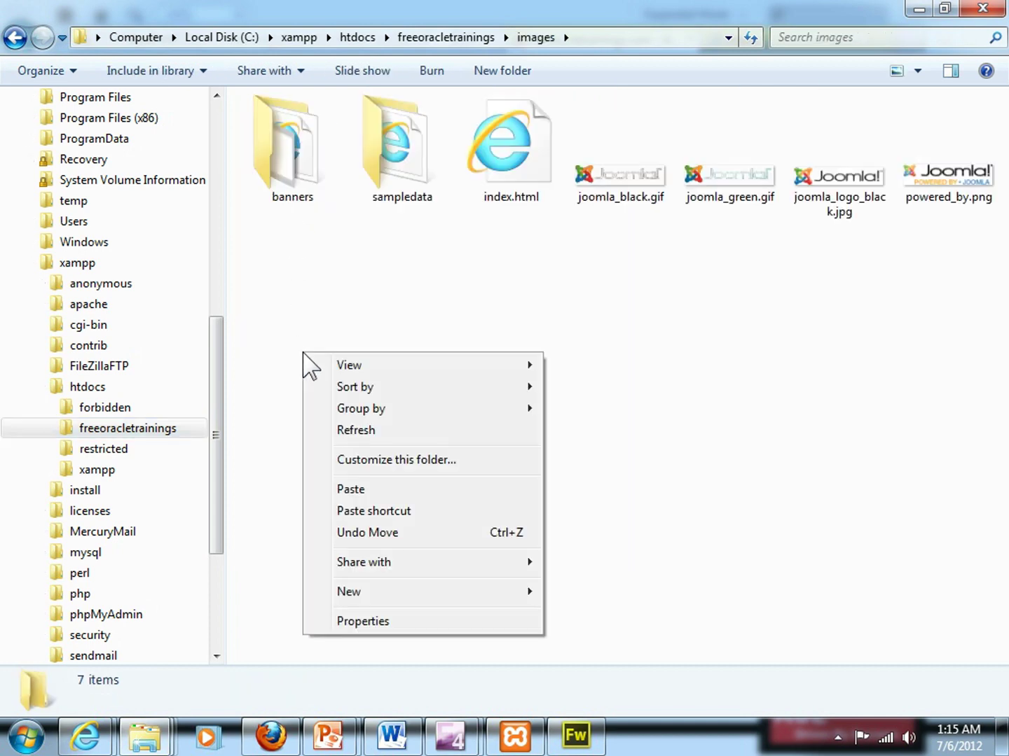
click(352, 489)
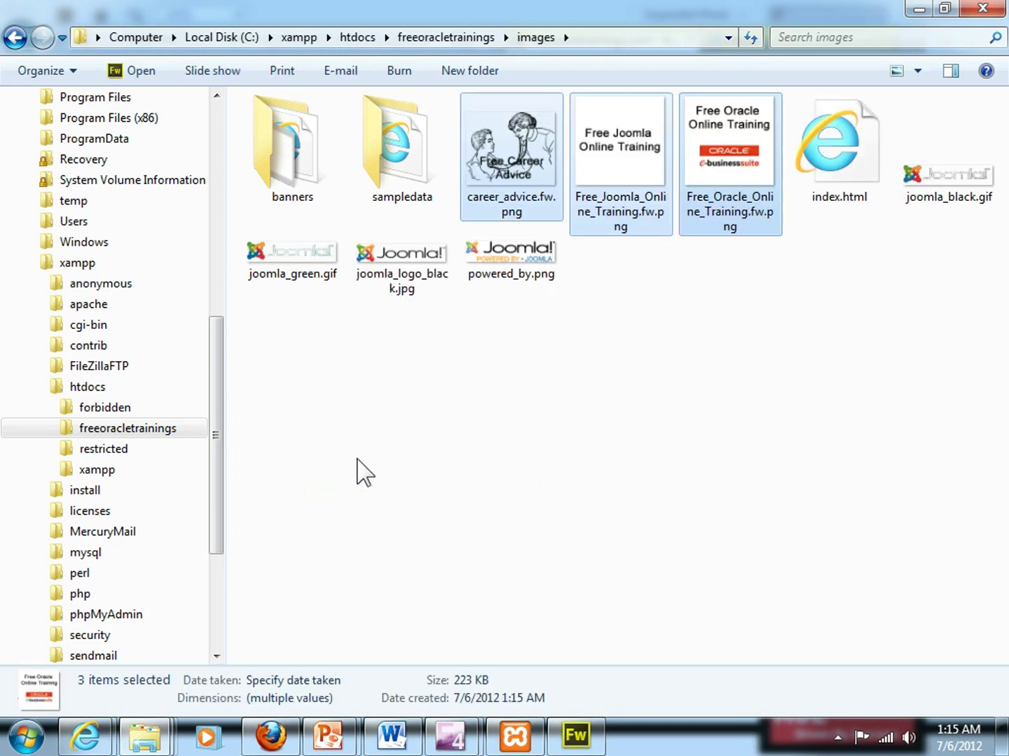
click(327, 469)
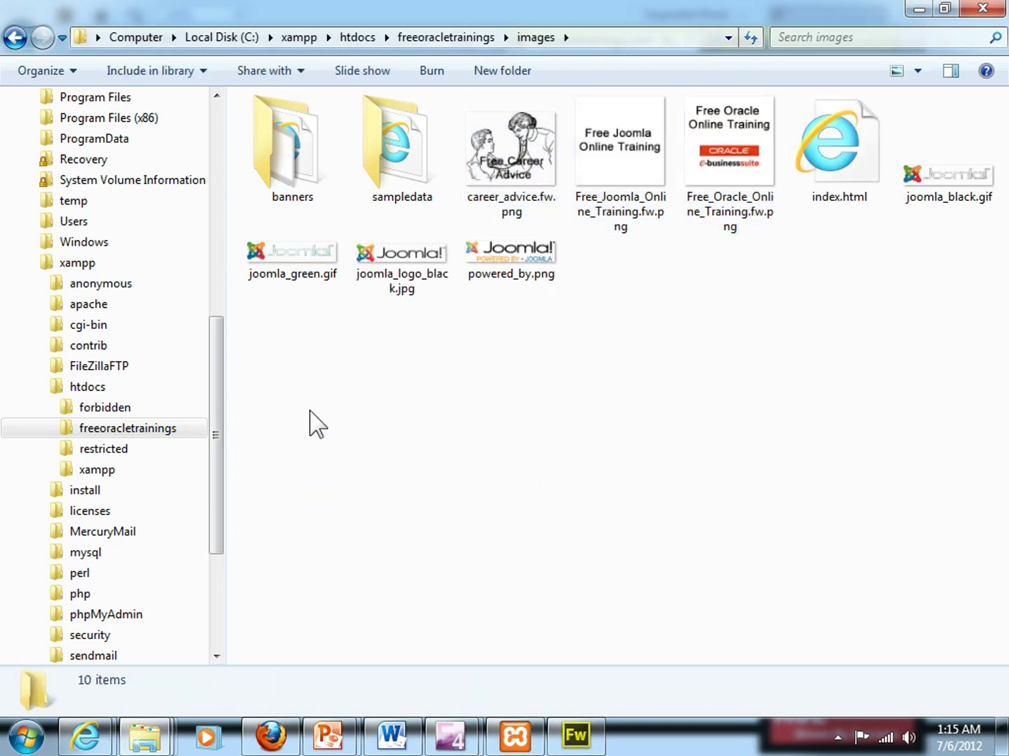
- Create a new subfolder in images named main_page_images
right_click(325, 356)
mouse_move(402, 596)
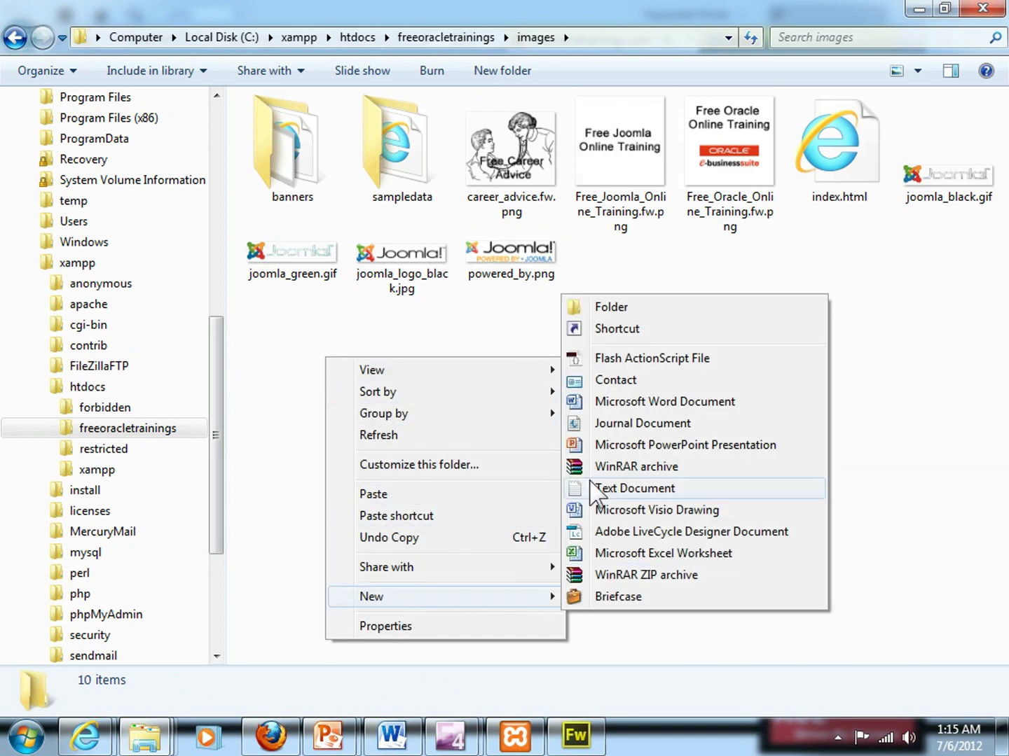
click(607, 309)
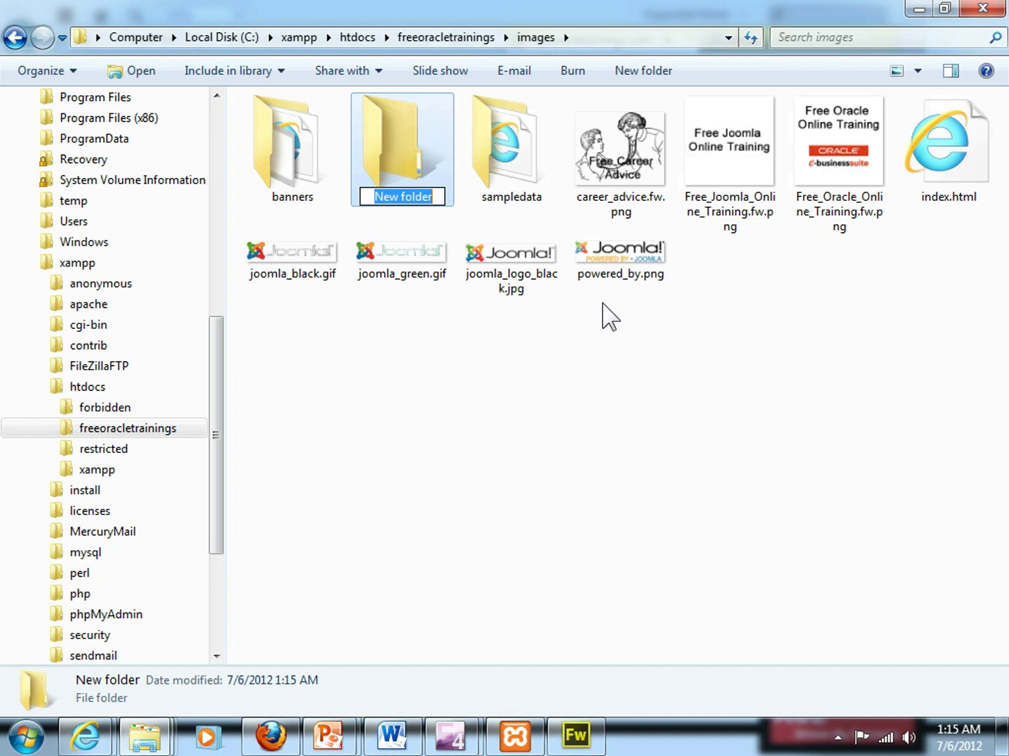
text(Main_OP)
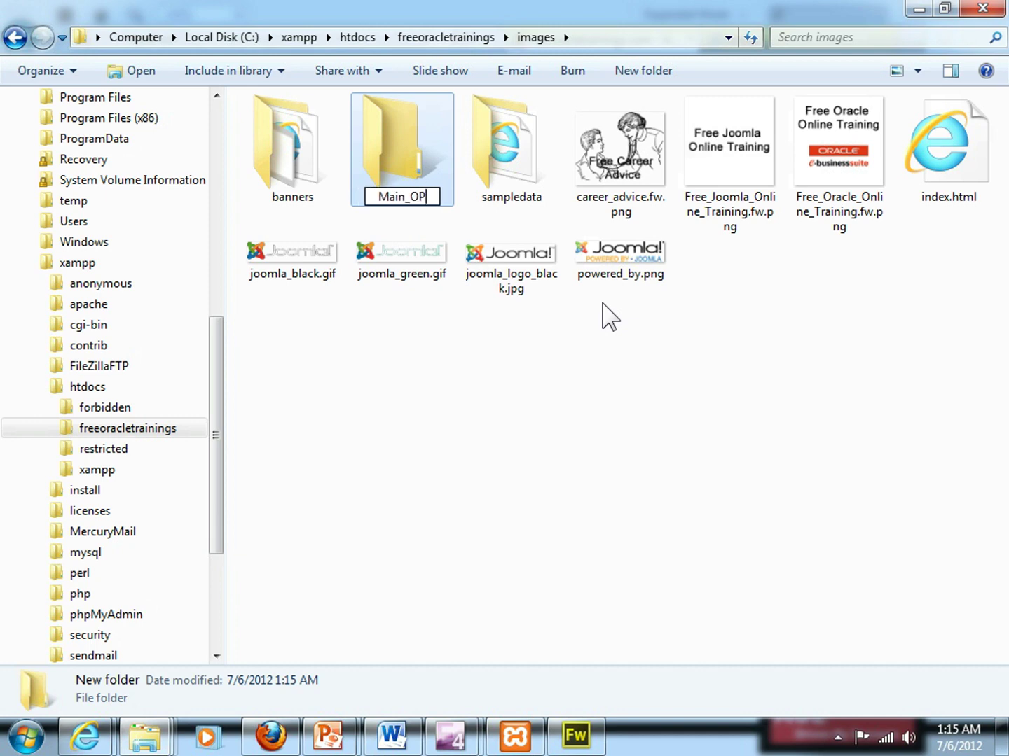
key(BackSpace)
key(BackSpace)
text(P)
key(BackSpace)
key(BackSpace)
key(BackSpace)
key(BackSpace)
key(BackSpace)
key(BackSpace)
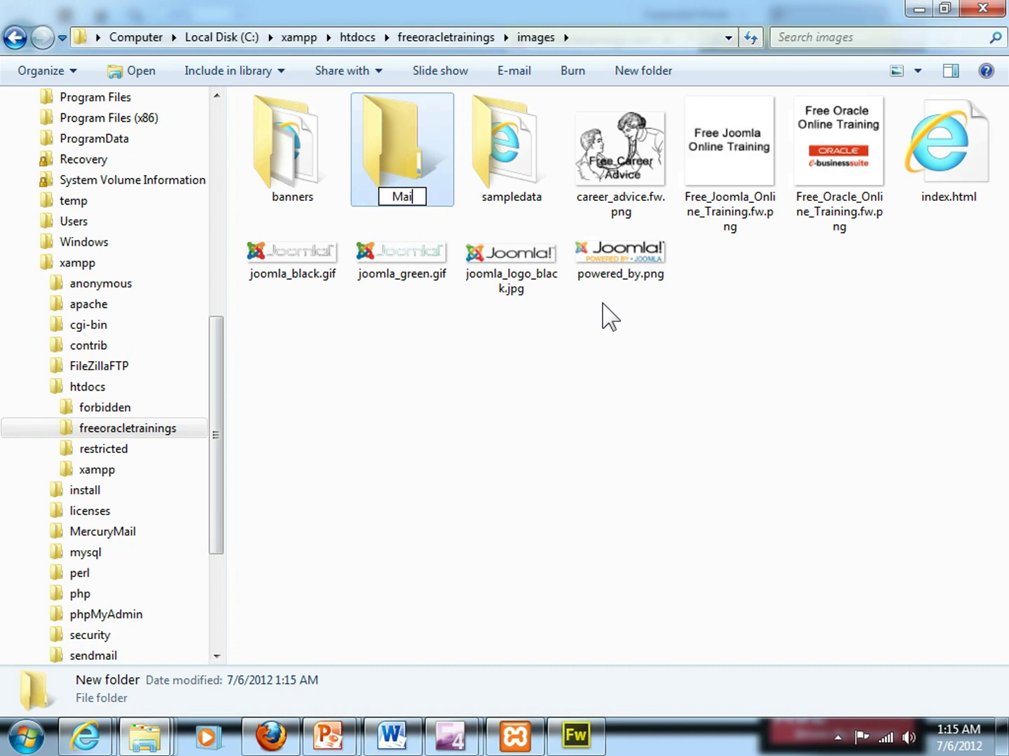
text(main_page_om)
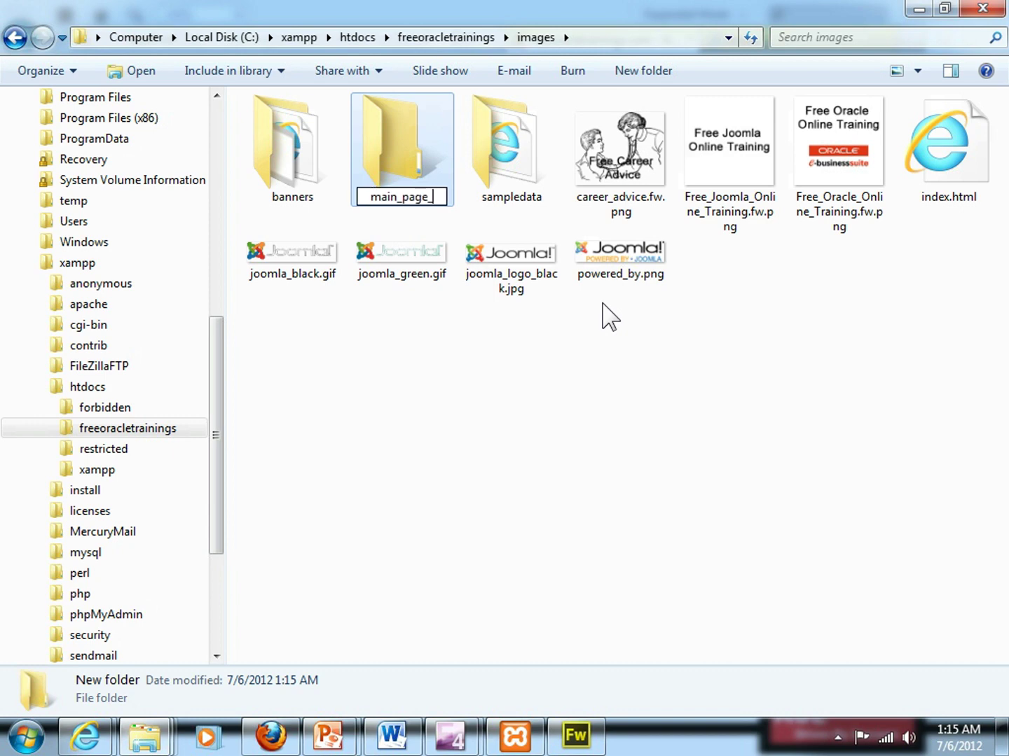
key(BackSpace)
key(BackSpace)
text(images)
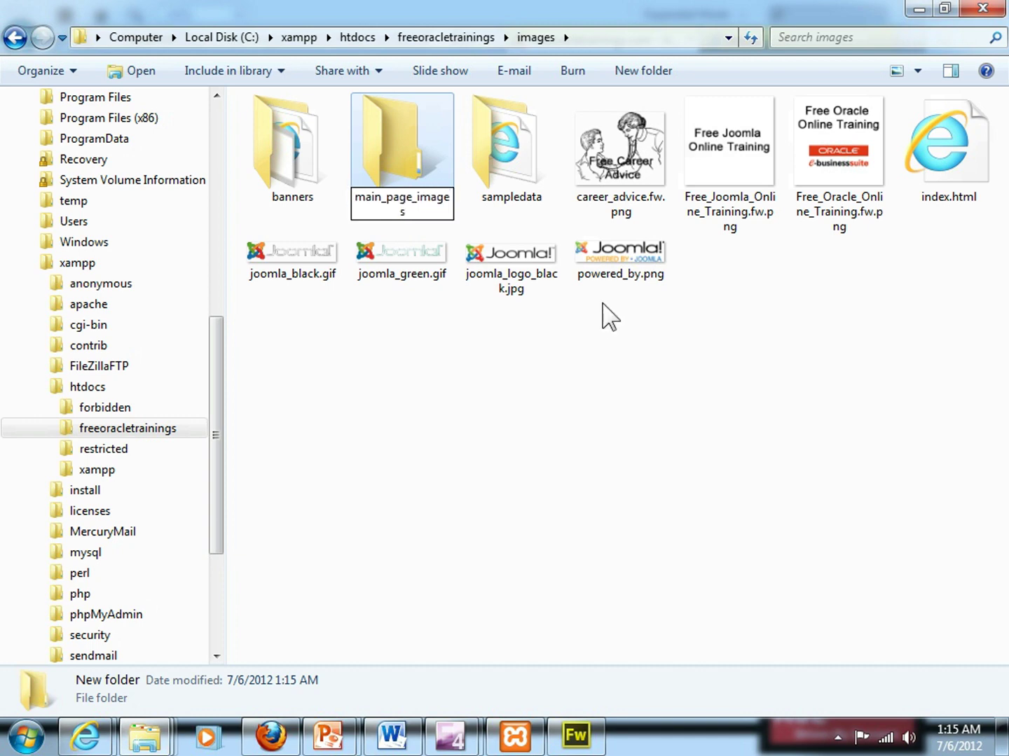
key(Return)
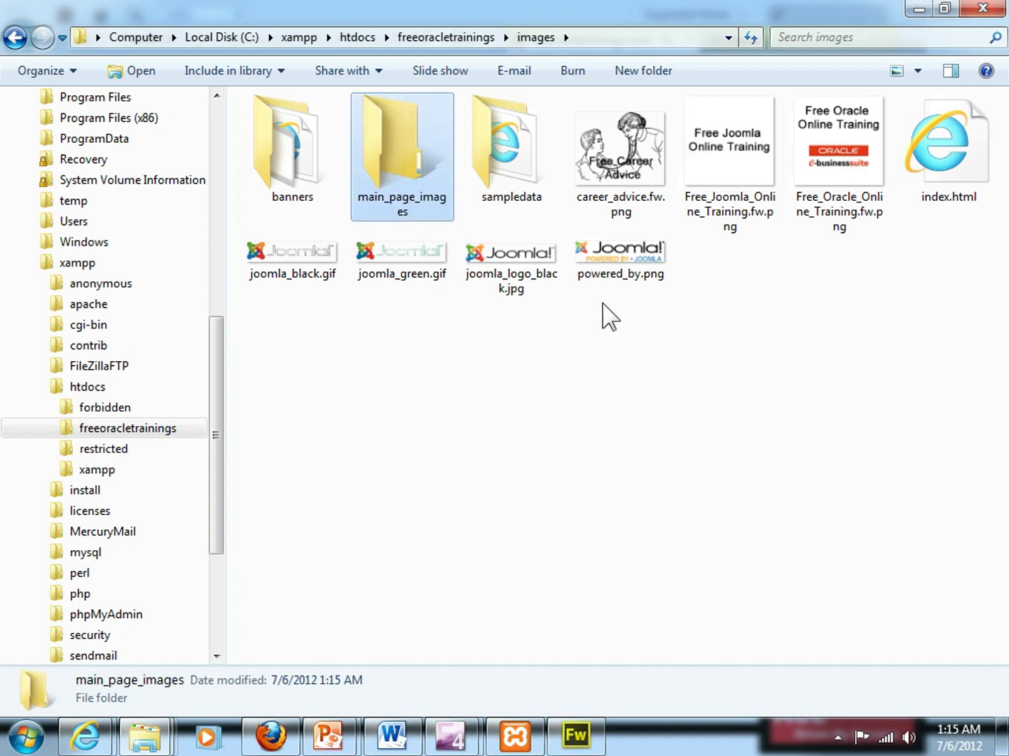
- Move the three .fw.png caption images into main_page_images and open that folder
click(641, 186)
ctrl+click(723, 191)
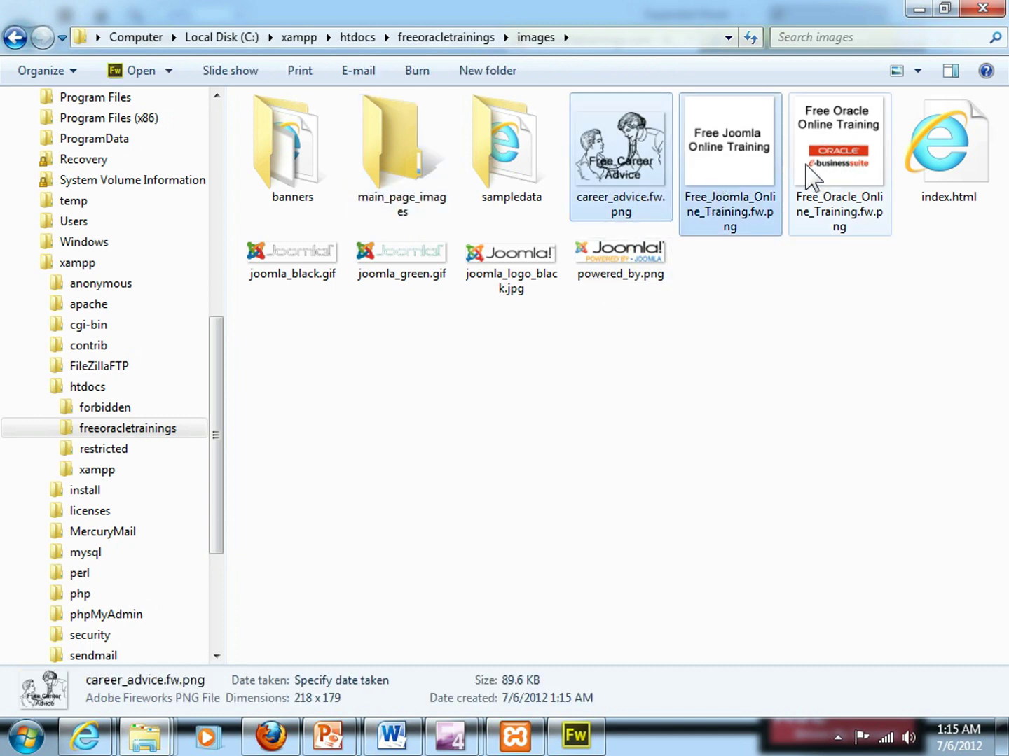
ctrl+click(813, 186)
drag(813, 186, 406, 175)
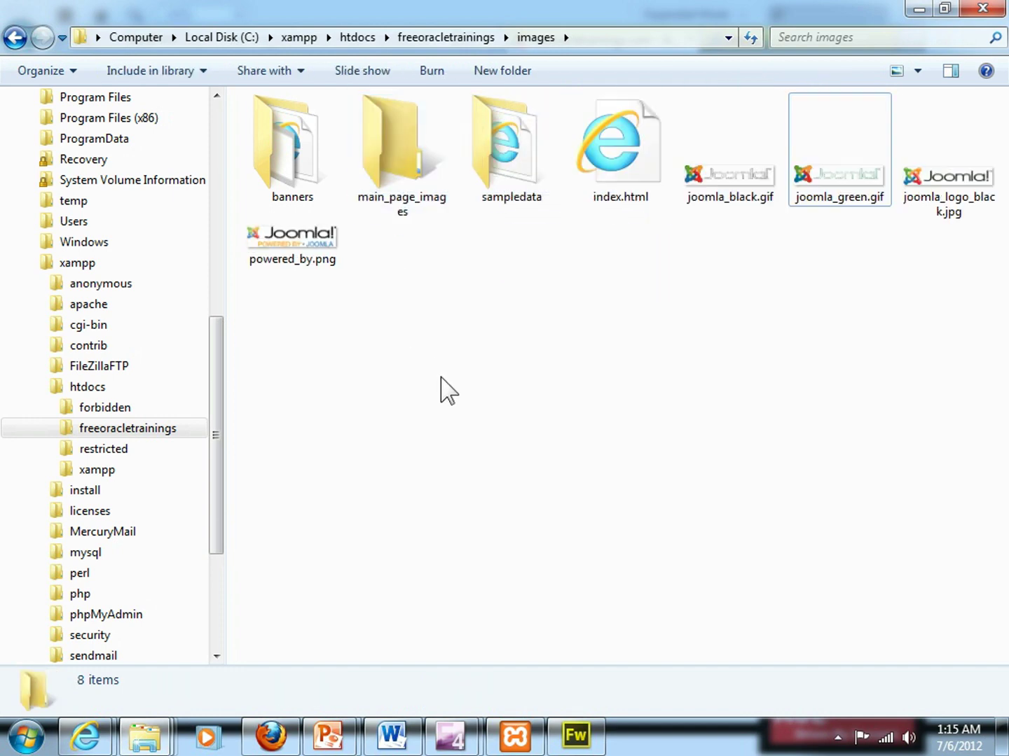
double_click(404, 163)
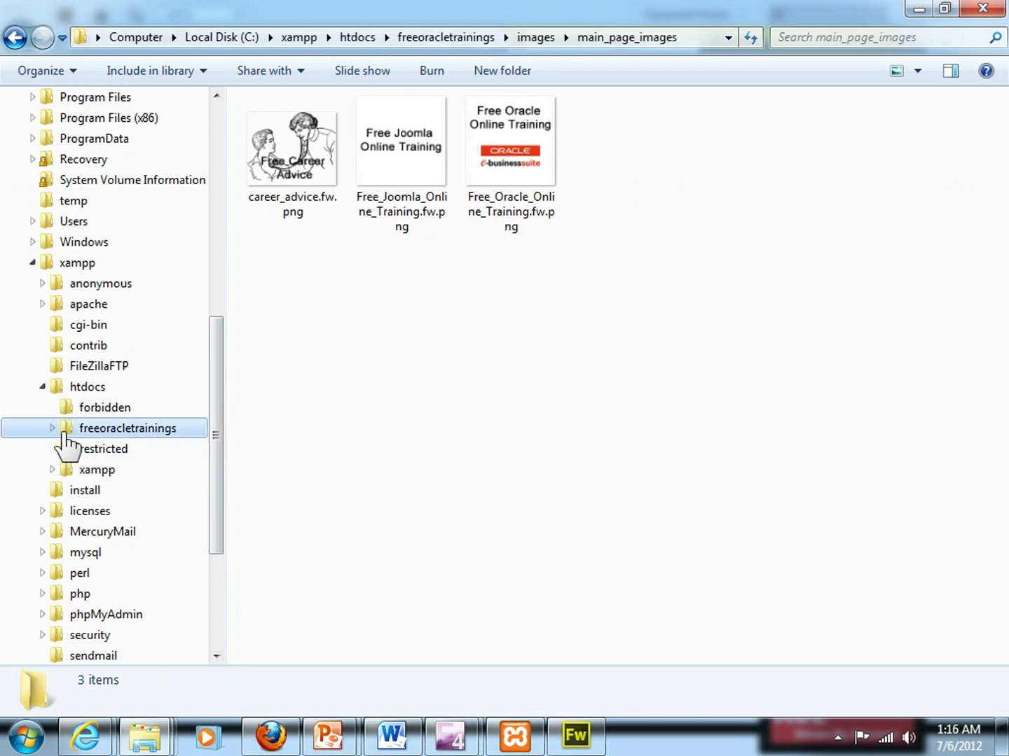
- Show the folder's full path and highlight the images\main_page_images portion
click(698, 38)
click(508, 39)
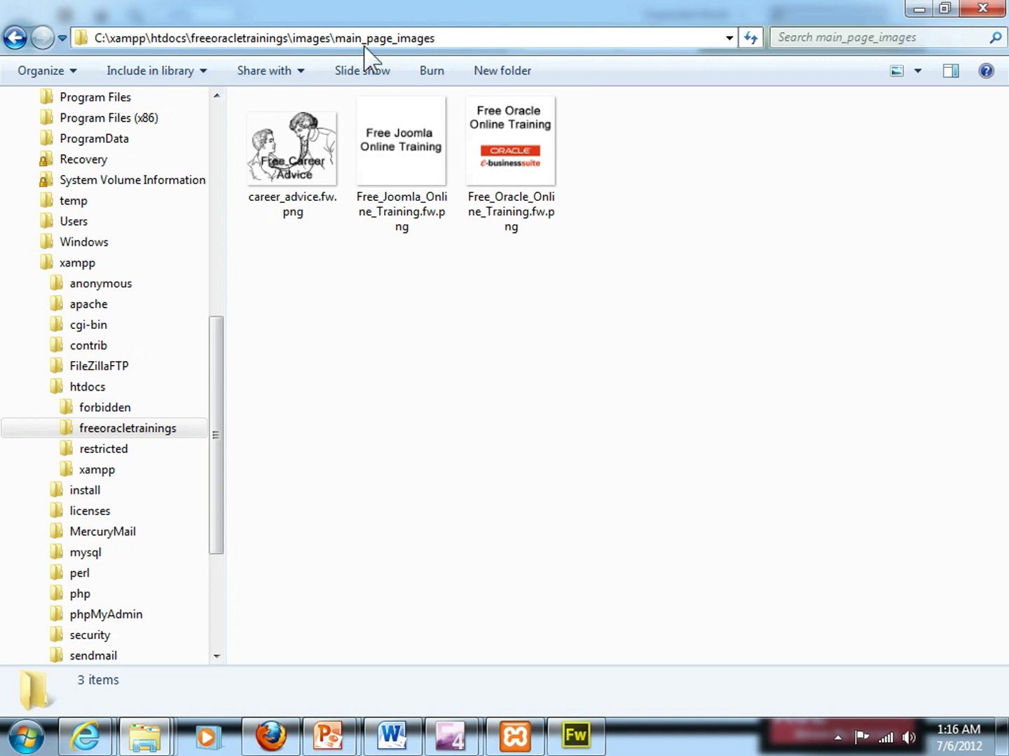
drag(287, 38, 440, 35)
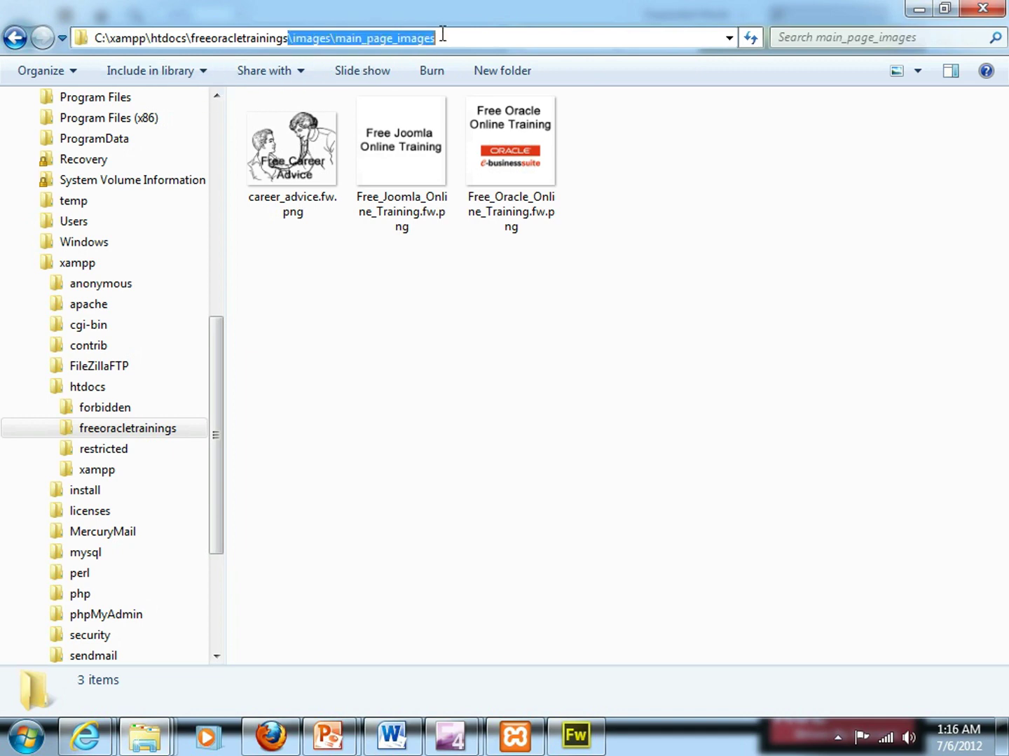
click(450, 313)
- Scroll the new Joomla article form down and switch the editor to full-screen mode
key(alt+Tab)
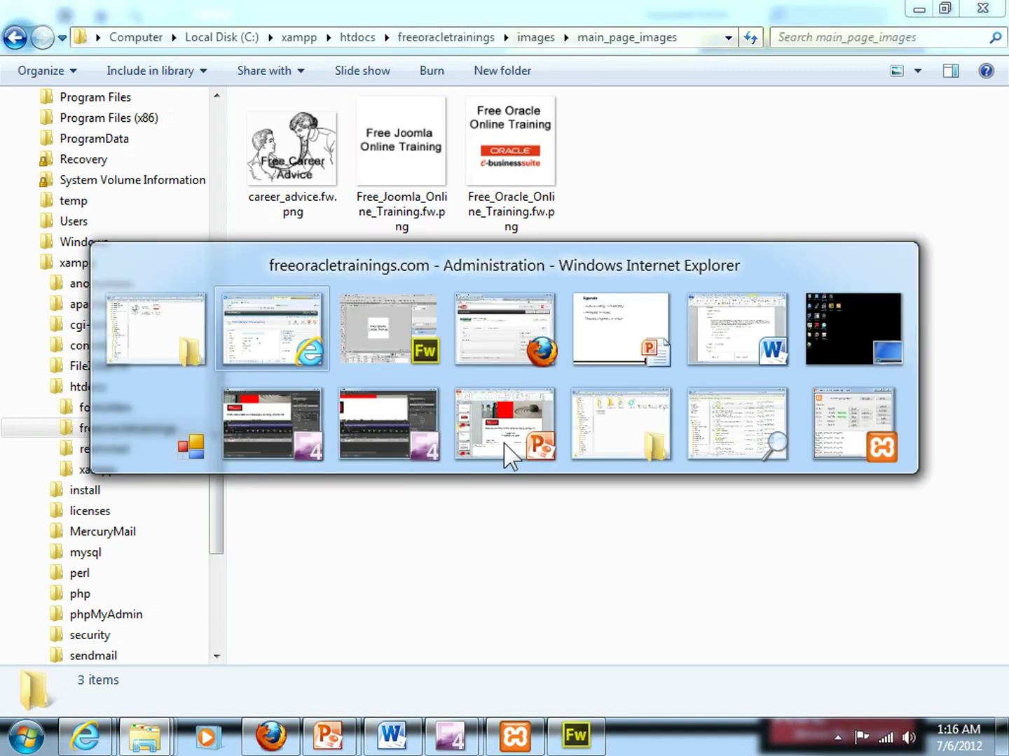
scroll(462, 454, down, 1)
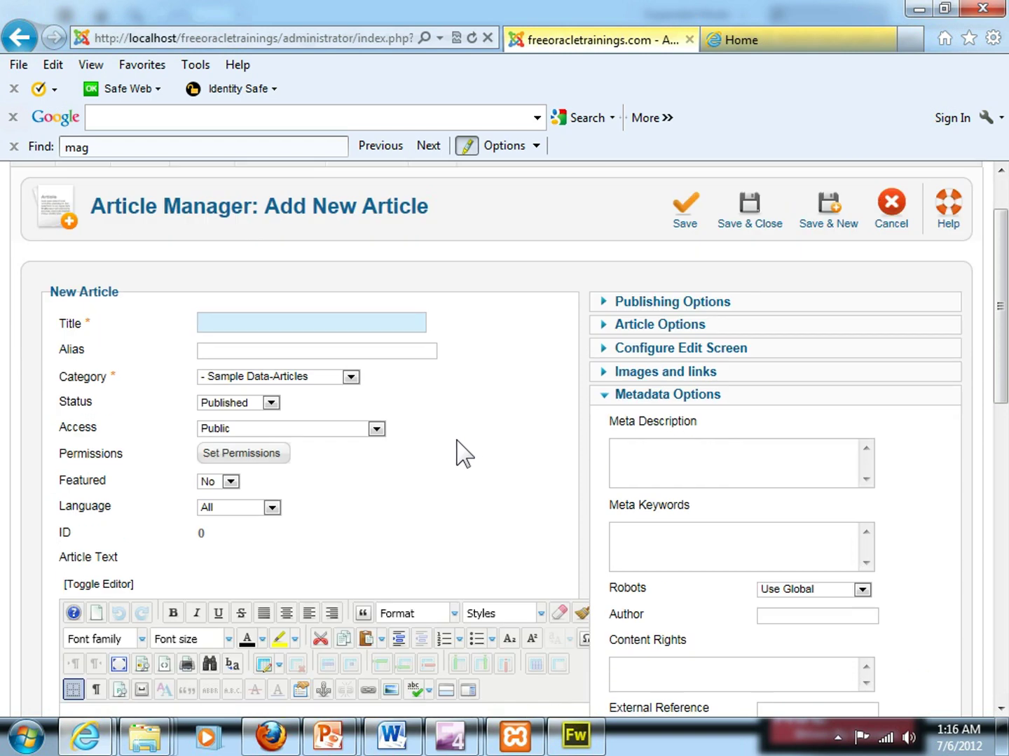
scroll(462, 454, down, 1)
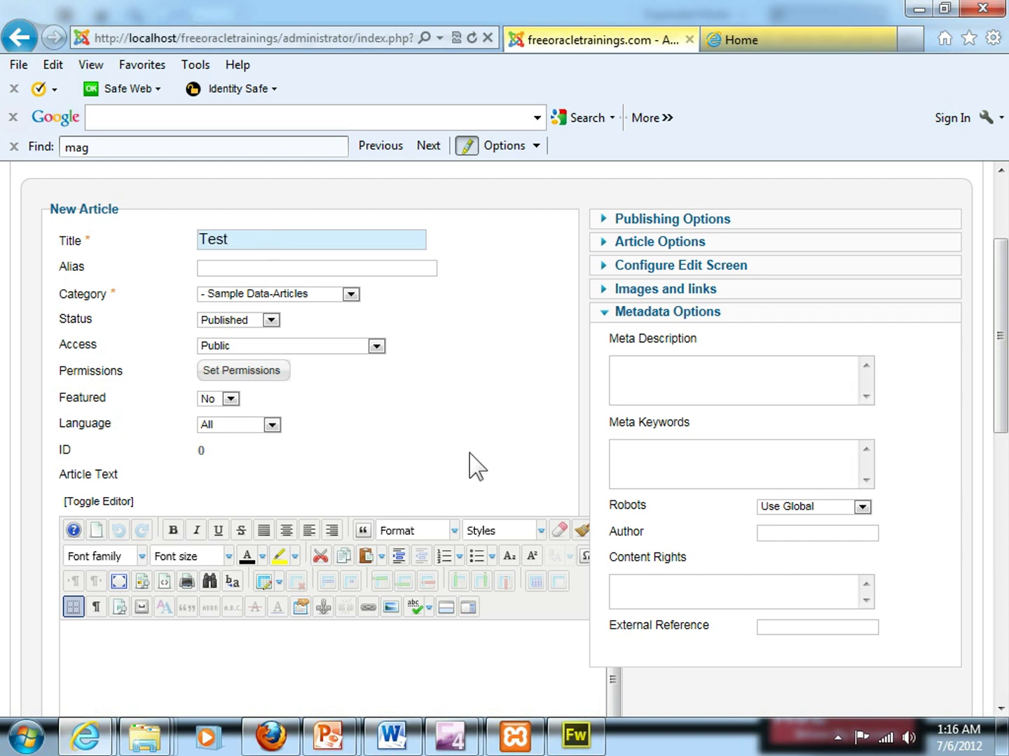
scroll(470, 465, down, 1)
scroll(470, 458, down, 1)
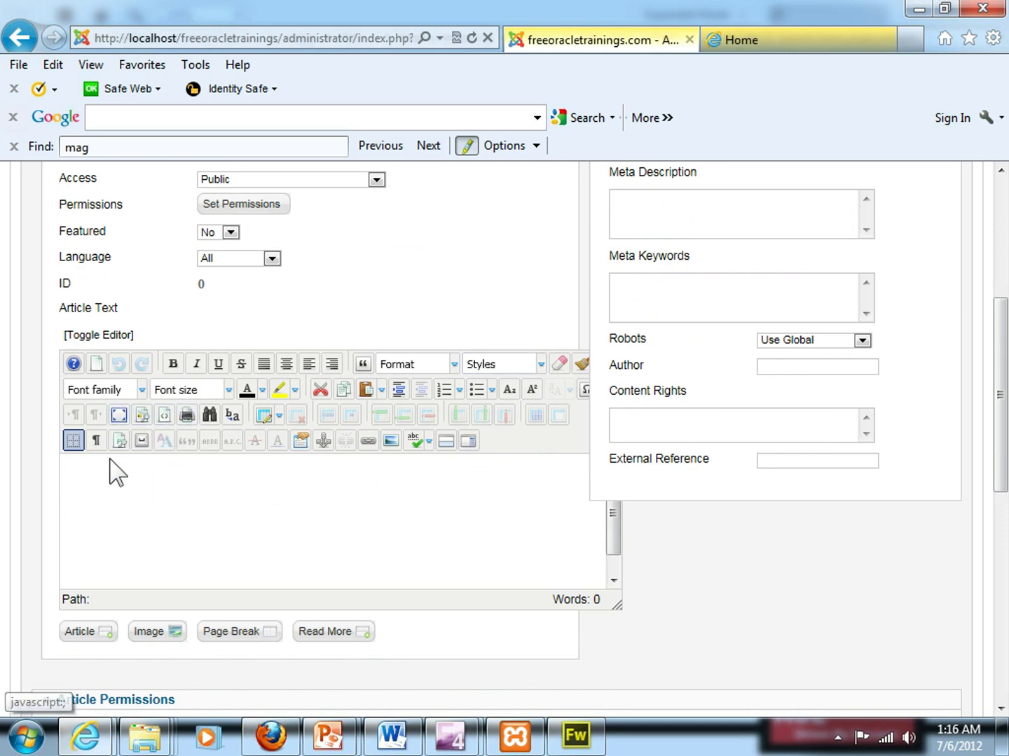
click(120, 416)
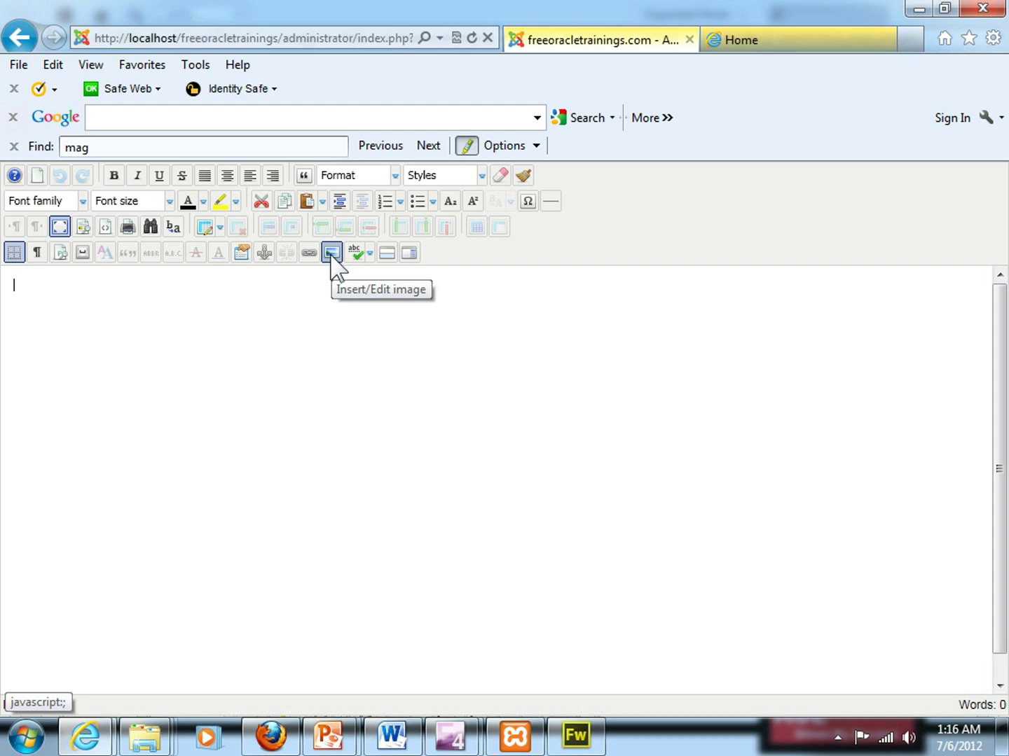
- Bring up the Insert/Edit image dialog, reopening it after a magnified first attempt
key(super+plus)
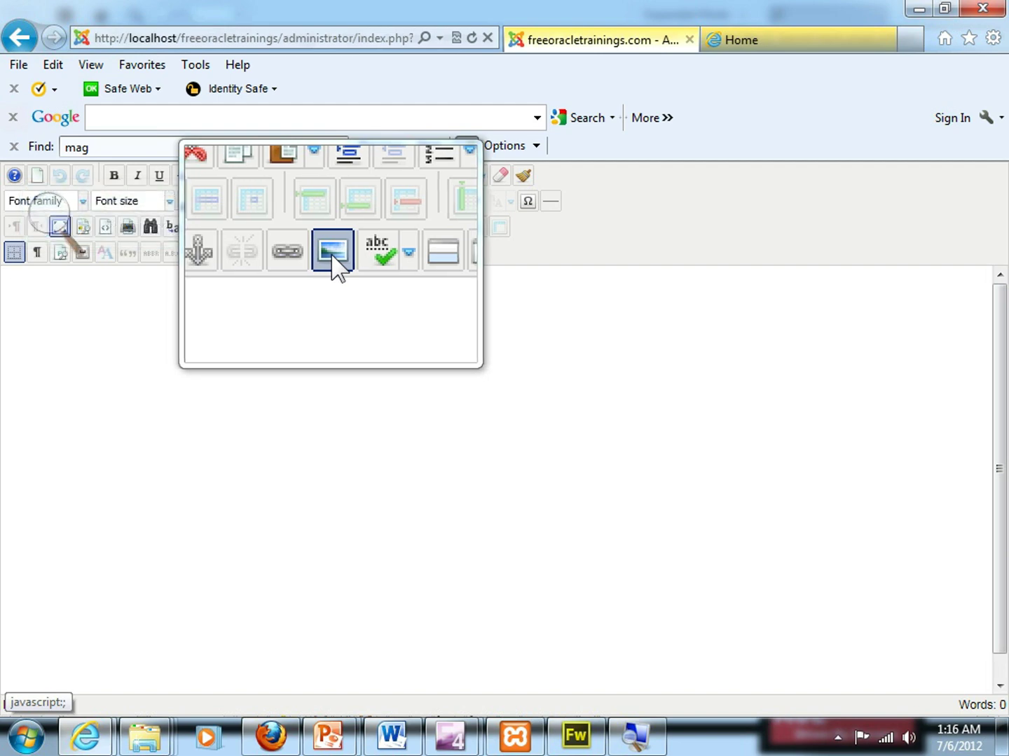
click(331, 255)
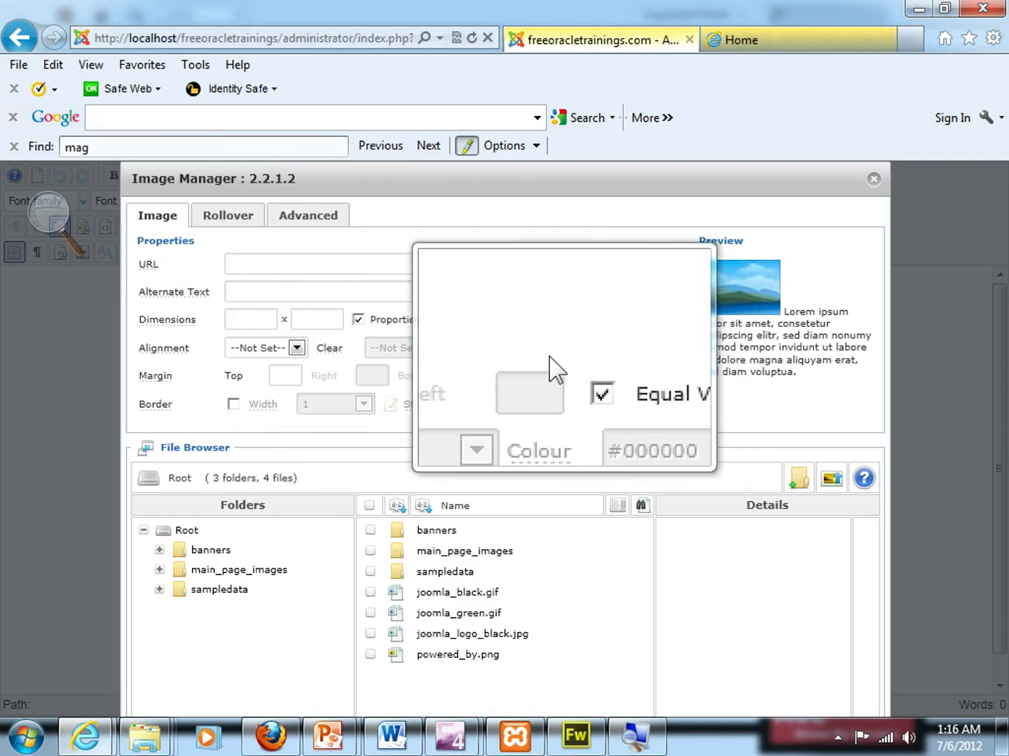
key(Escape)
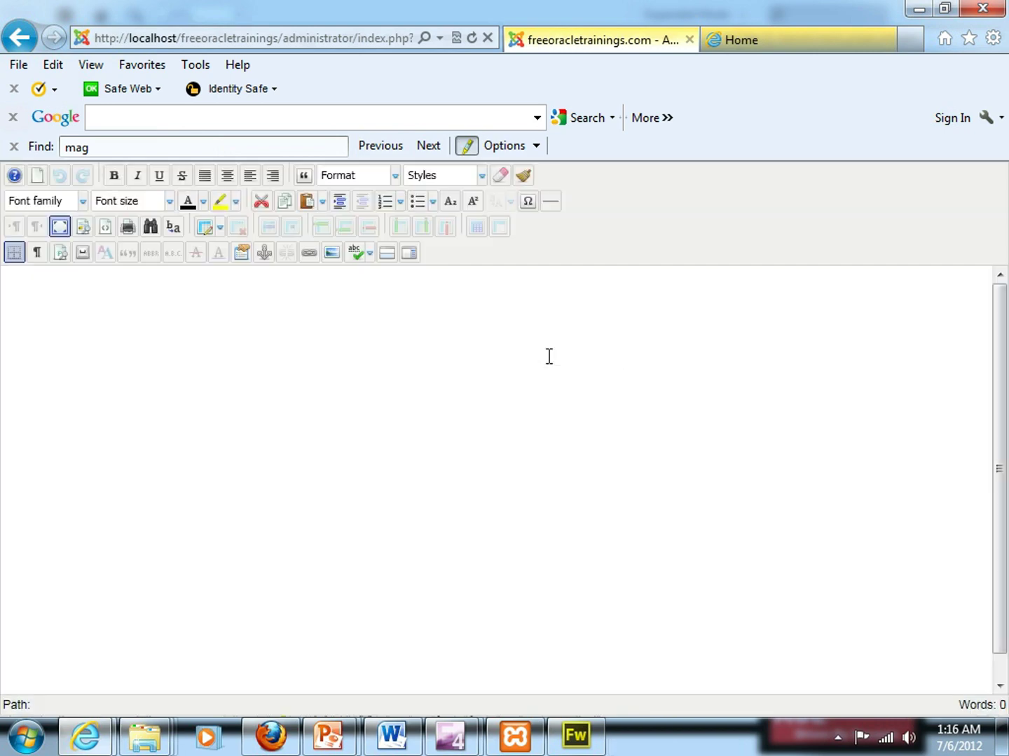
key(alt+Tab)
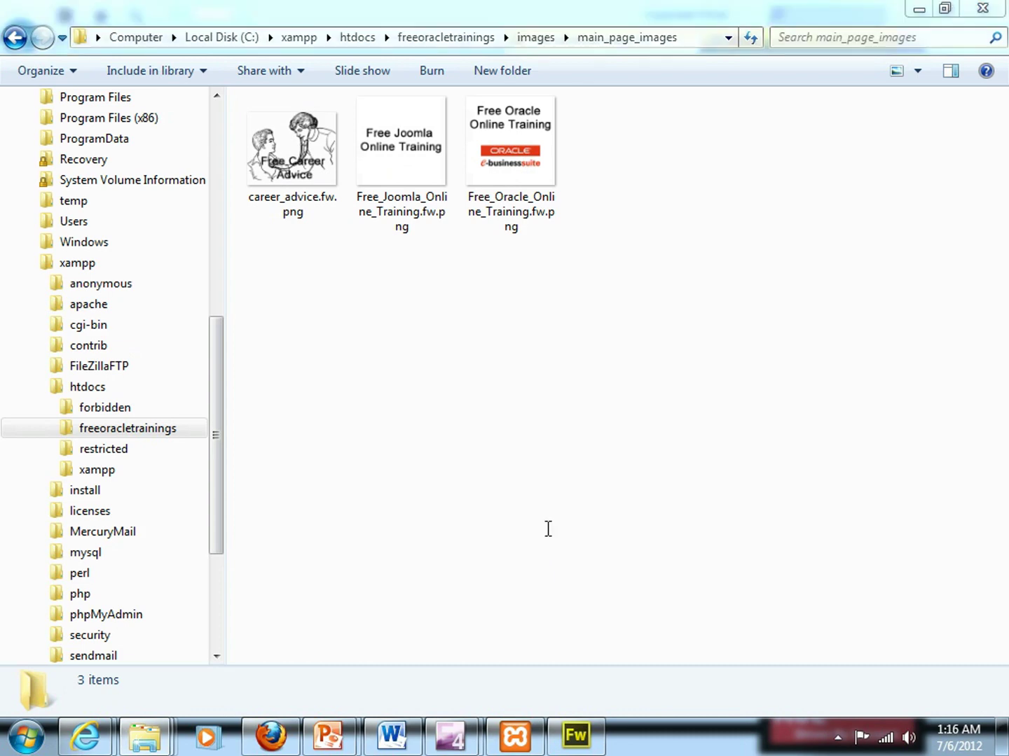
key(alt+Tab)
click(332, 253)
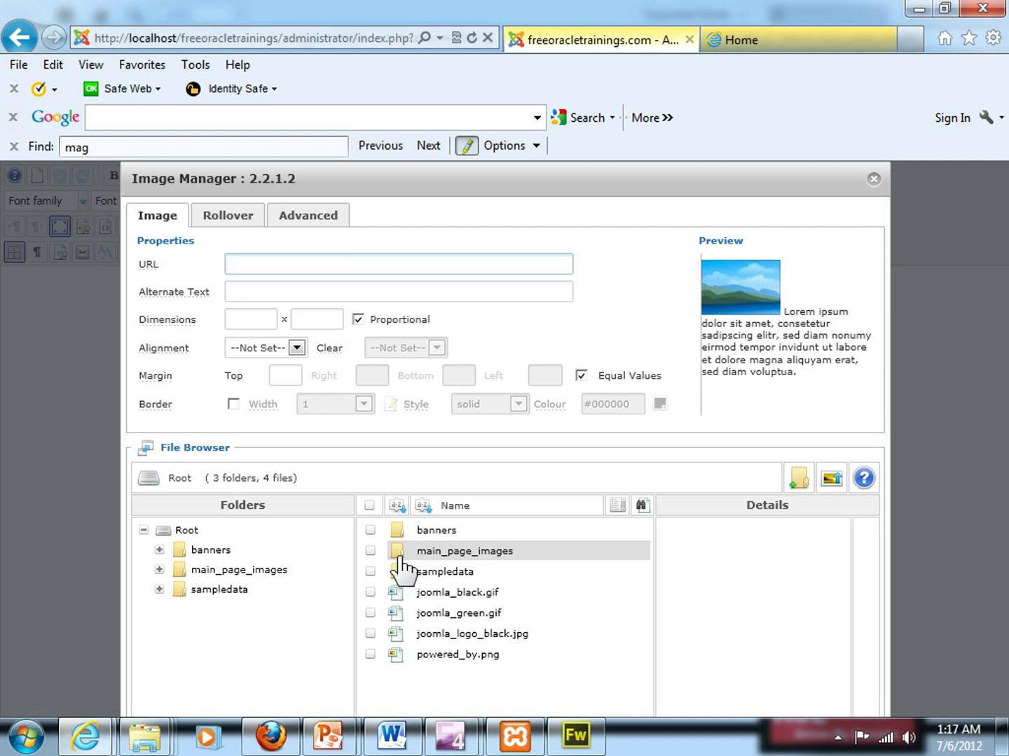
- Open main_page_images in the file browser and choose career_advice.fw.png at 218 × 179
double_click(397, 557)
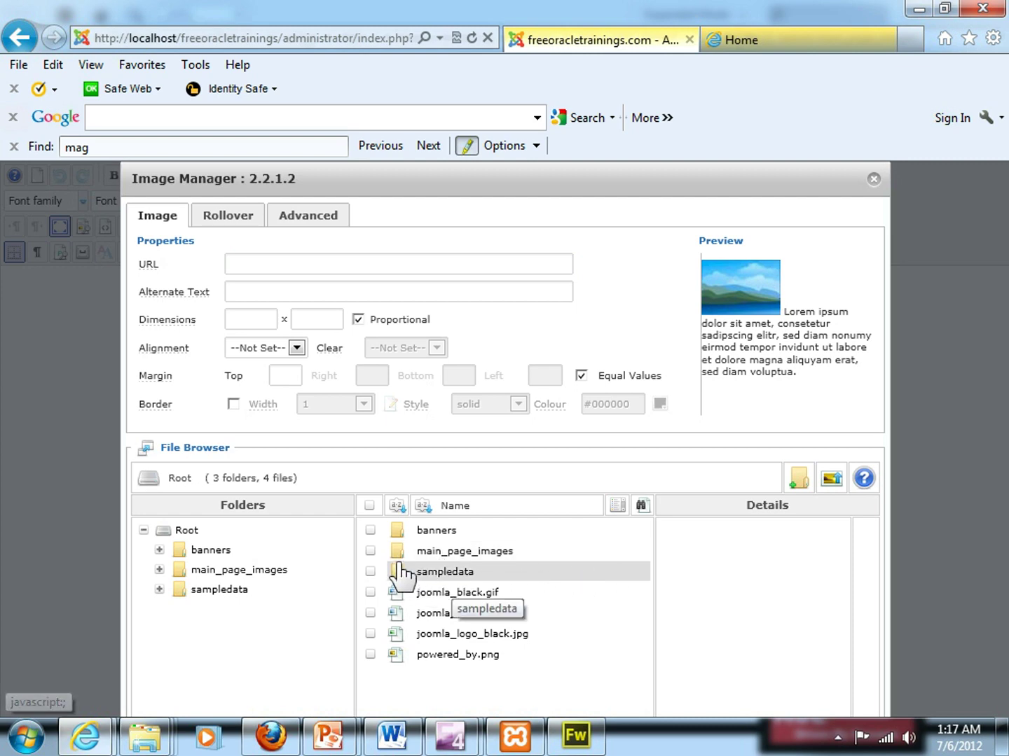
double_click(397, 557)
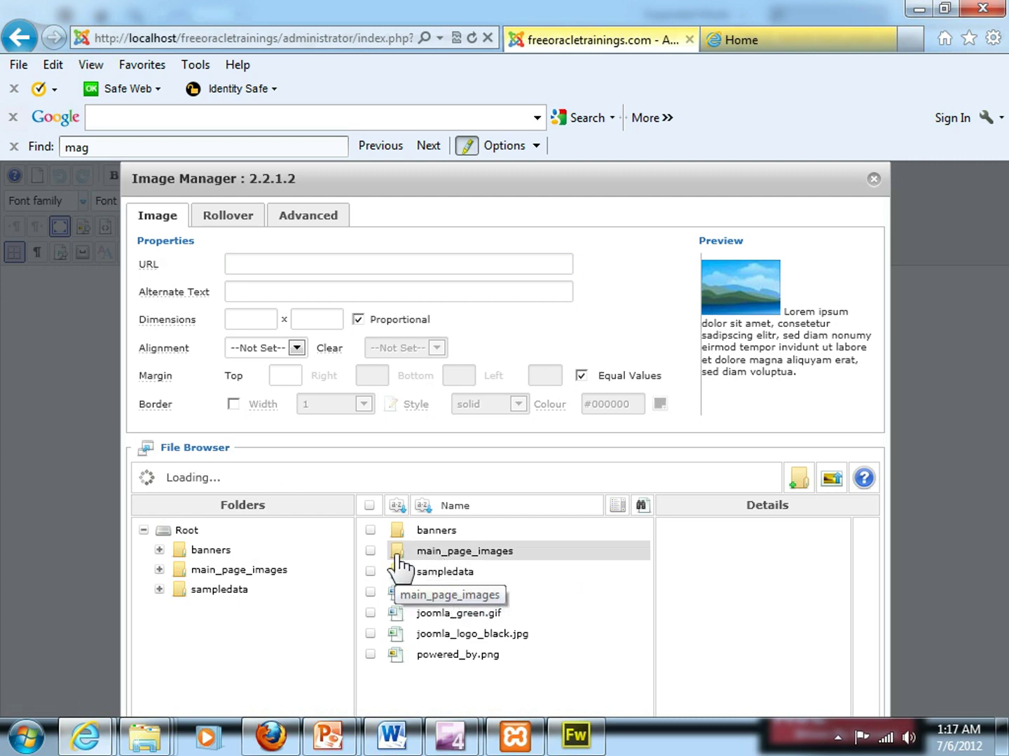
double_click(463, 558)
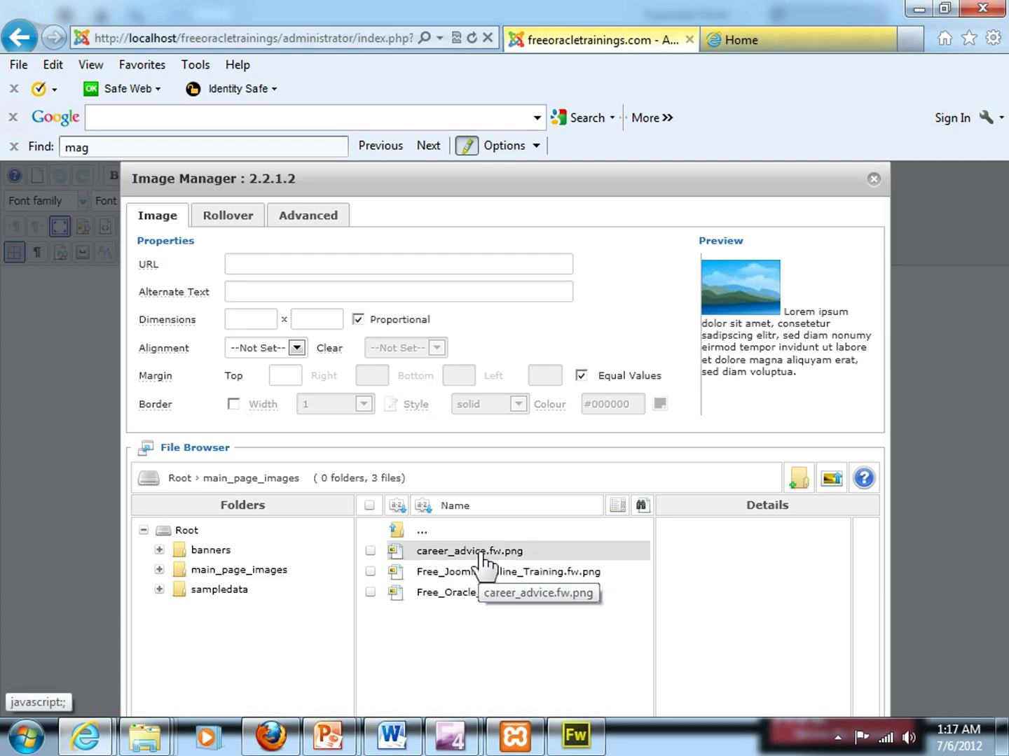
click(482, 553)
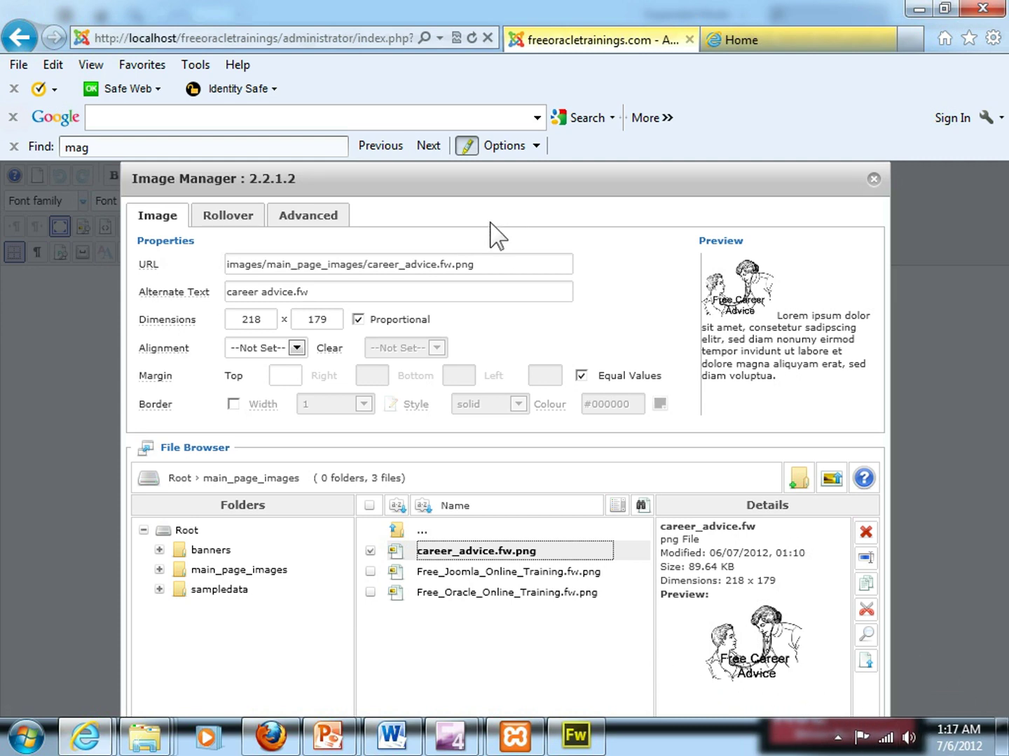
drag(495, 192, 499, 117)
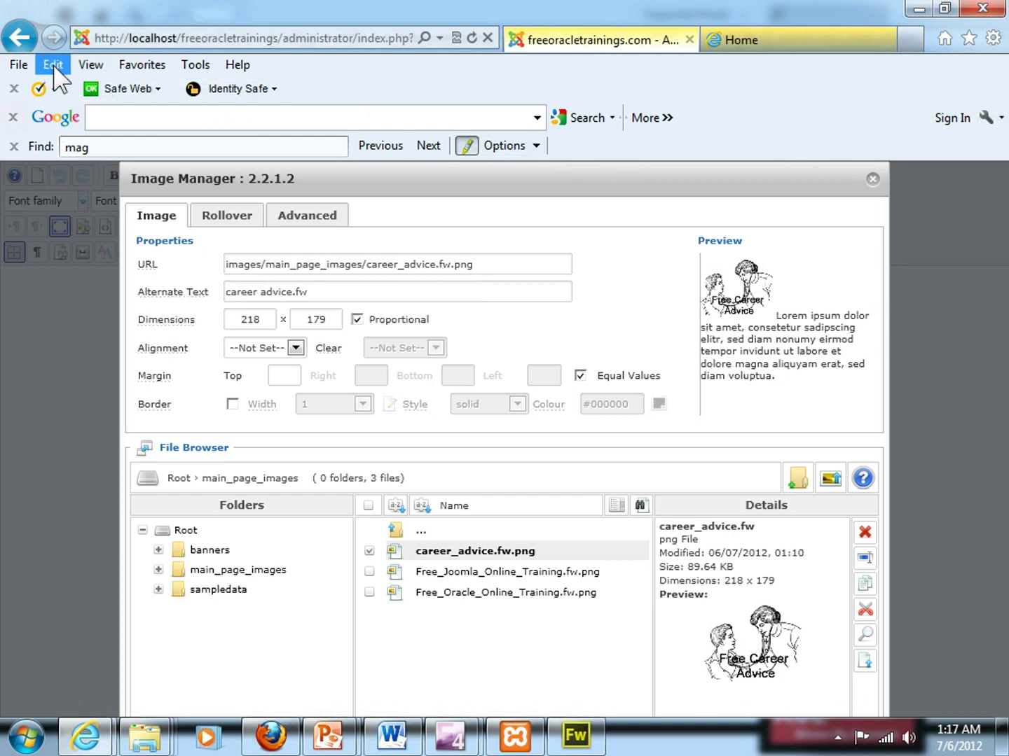
- Disable the Norton toolbar and Google Toolbar browser add-ons
click(85, 66)
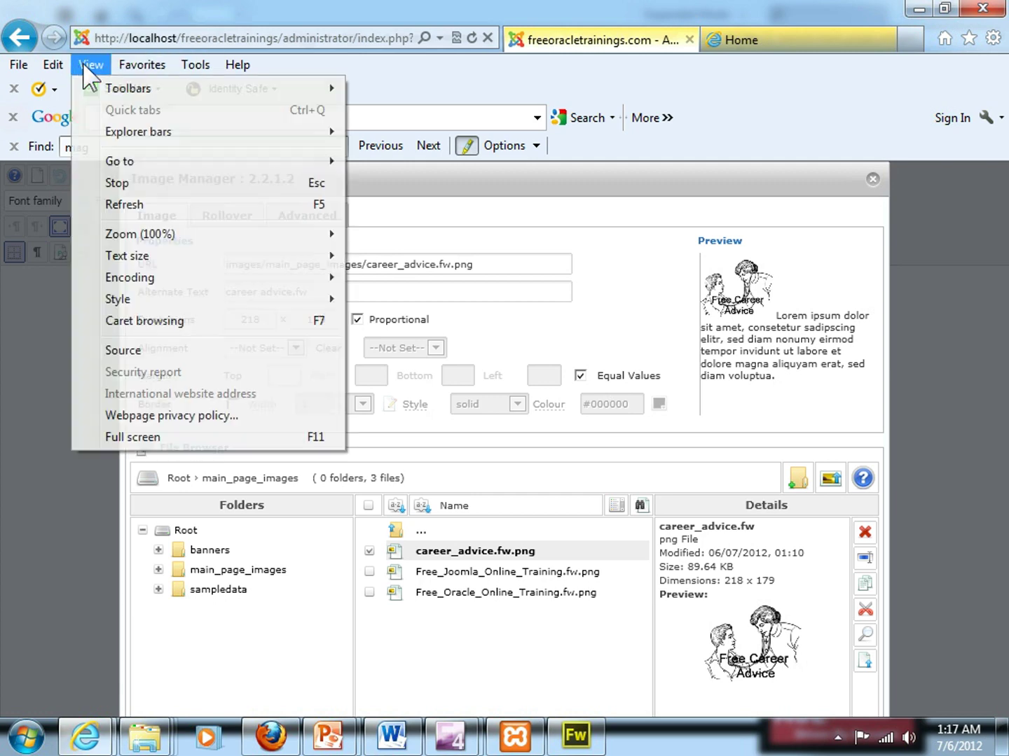
mouse_move(101, 93)
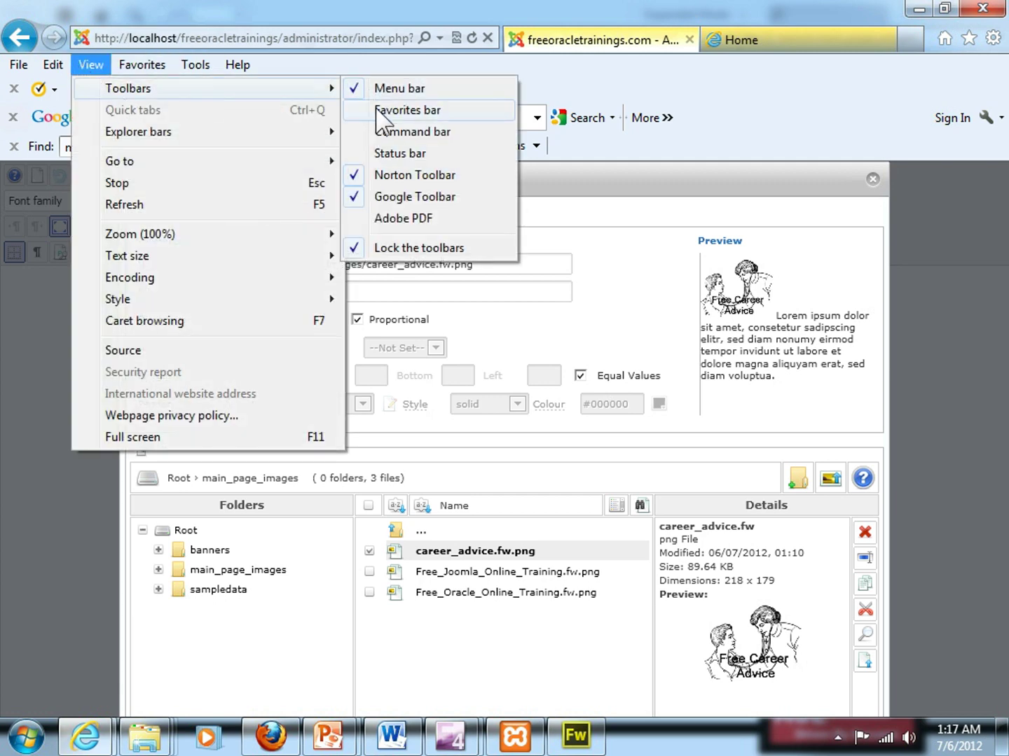
click(354, 177)
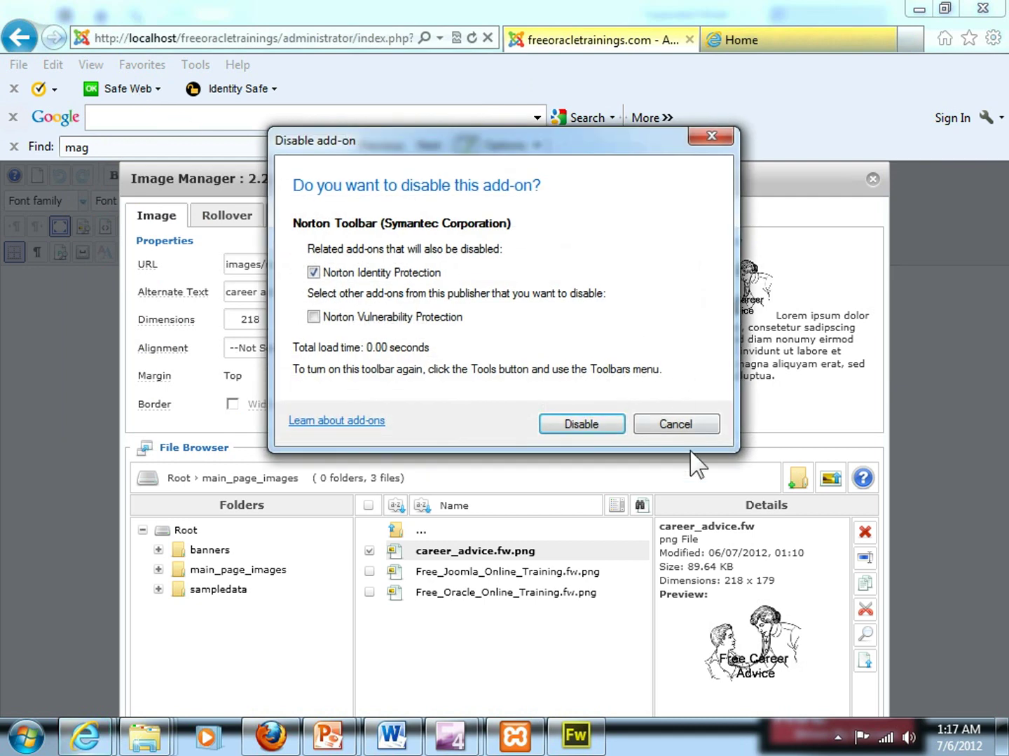
click(587, 426)
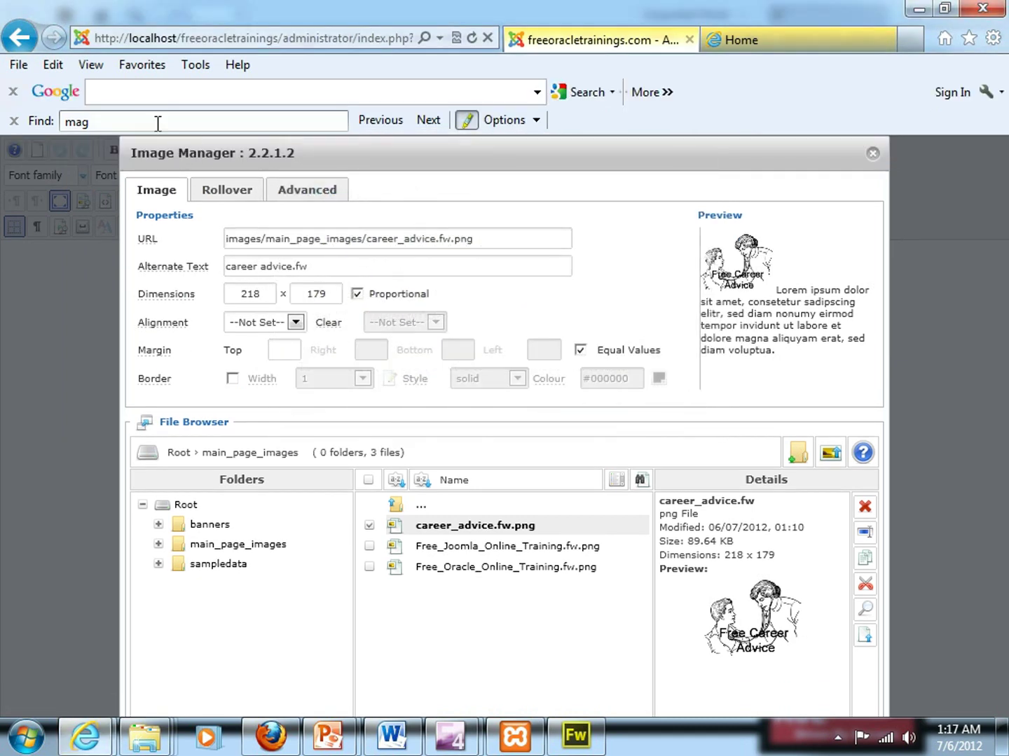
click(94, 67)
mouse_move(105, 90)
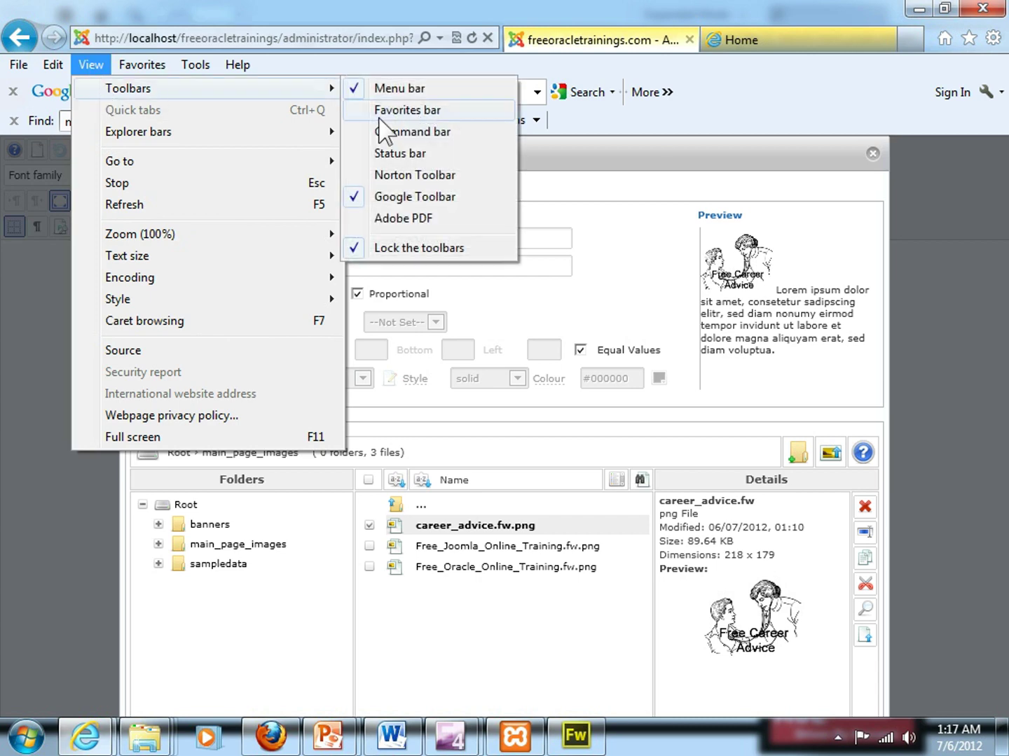
click(369, 199)
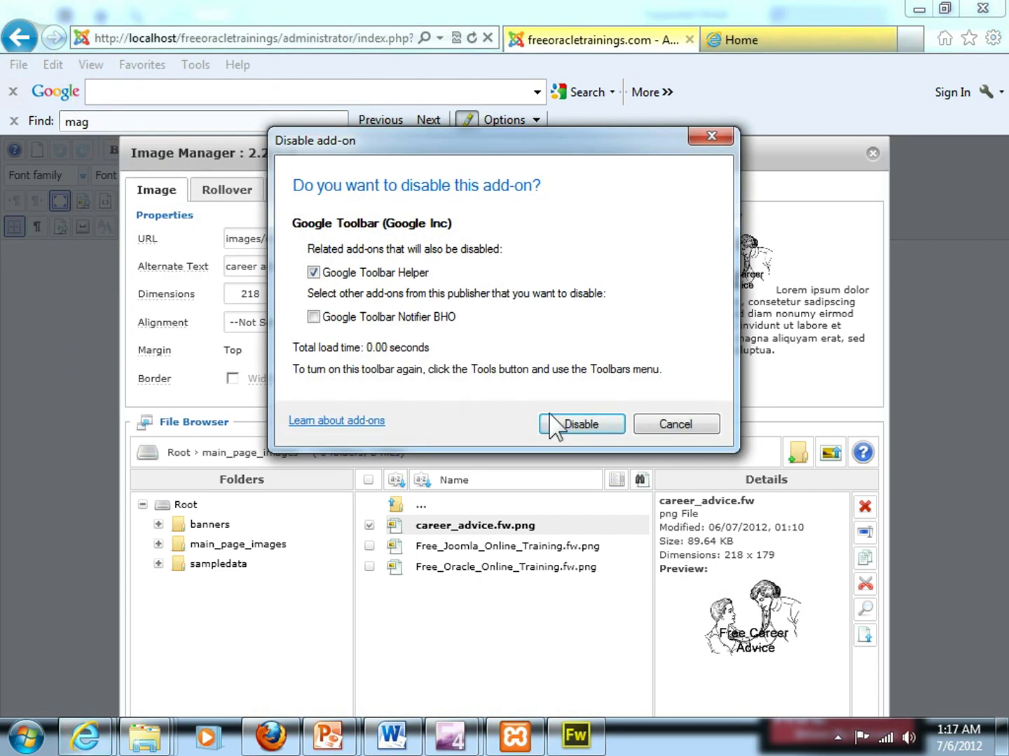
click(576, 422)
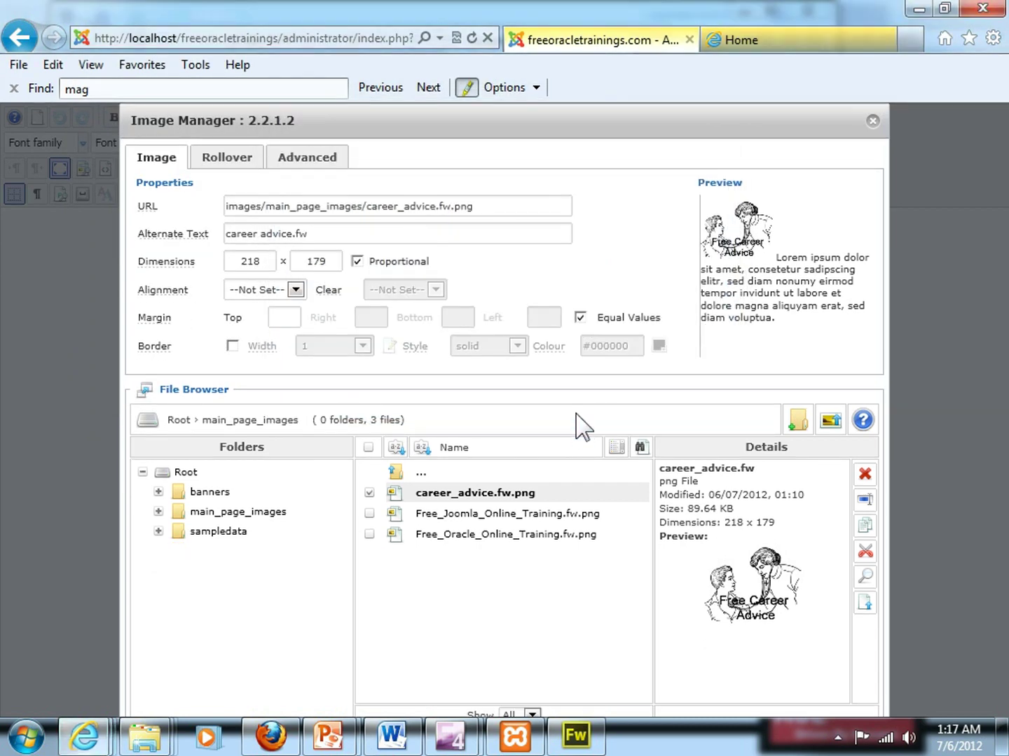
- Hide and restore the menu bar, then switch Internet Explorer to full screen
click(91, 65)
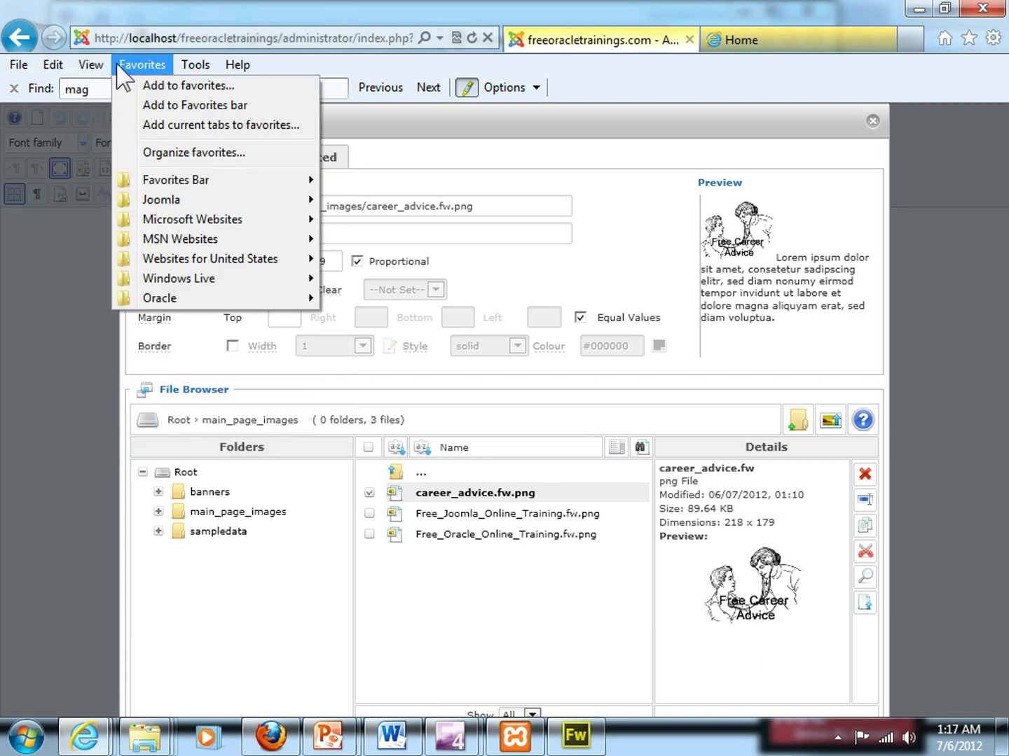
mouse_move(98, 97)
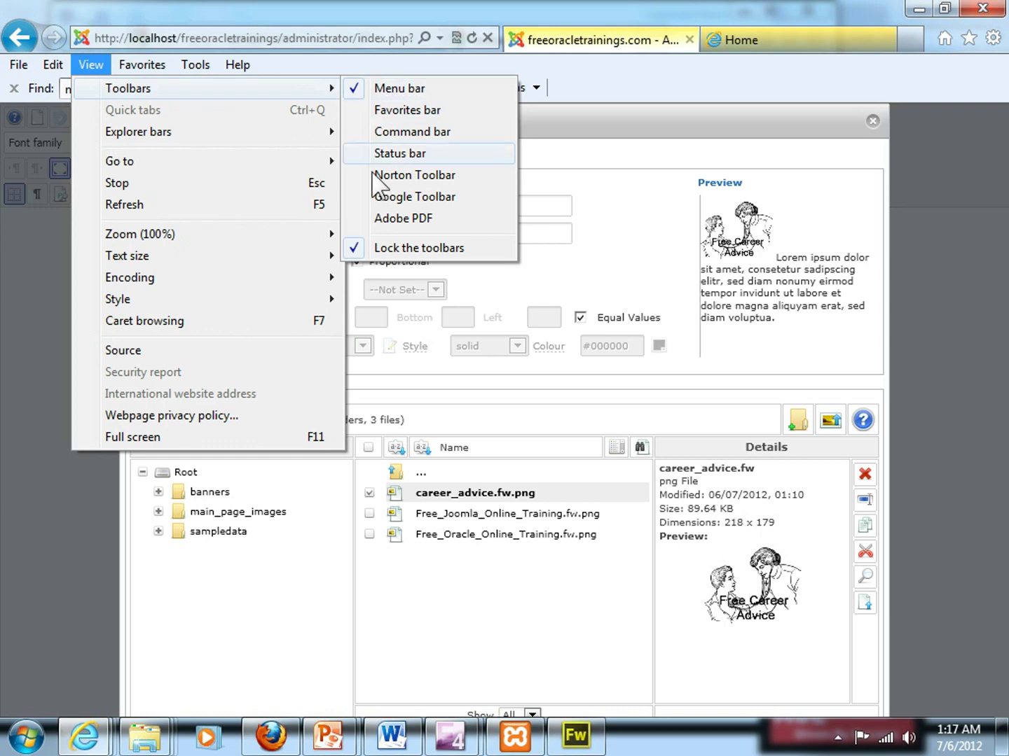
click(356, 92)
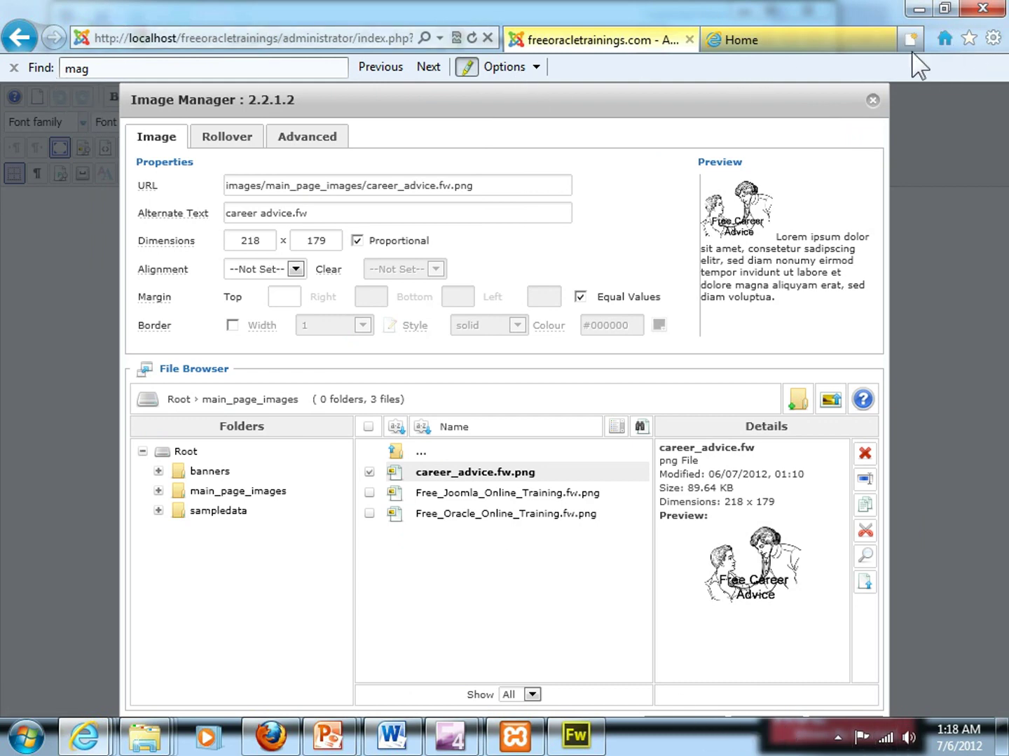
right_click(909, 67)
click(892, 76)
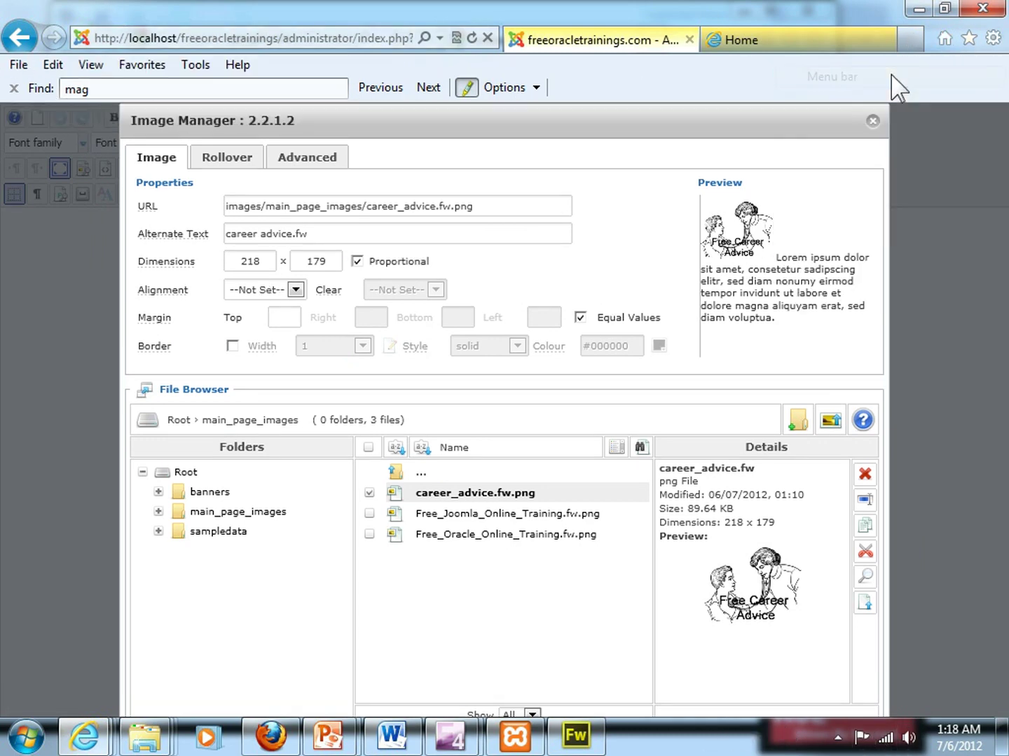
click(91, 64)
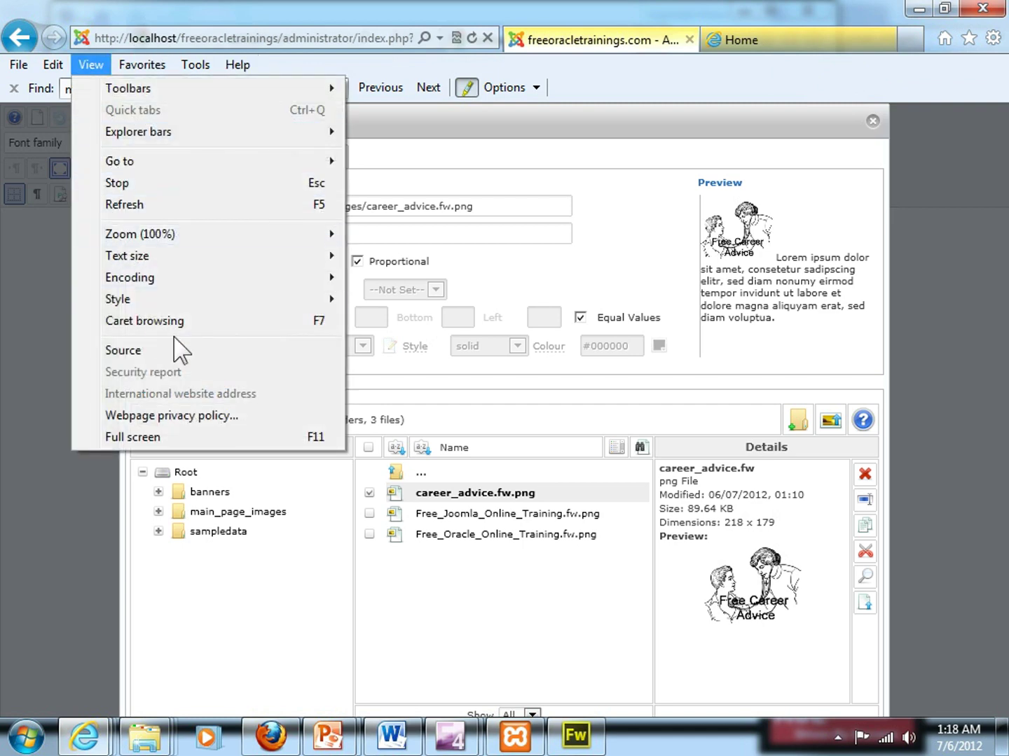
click(167, 438)
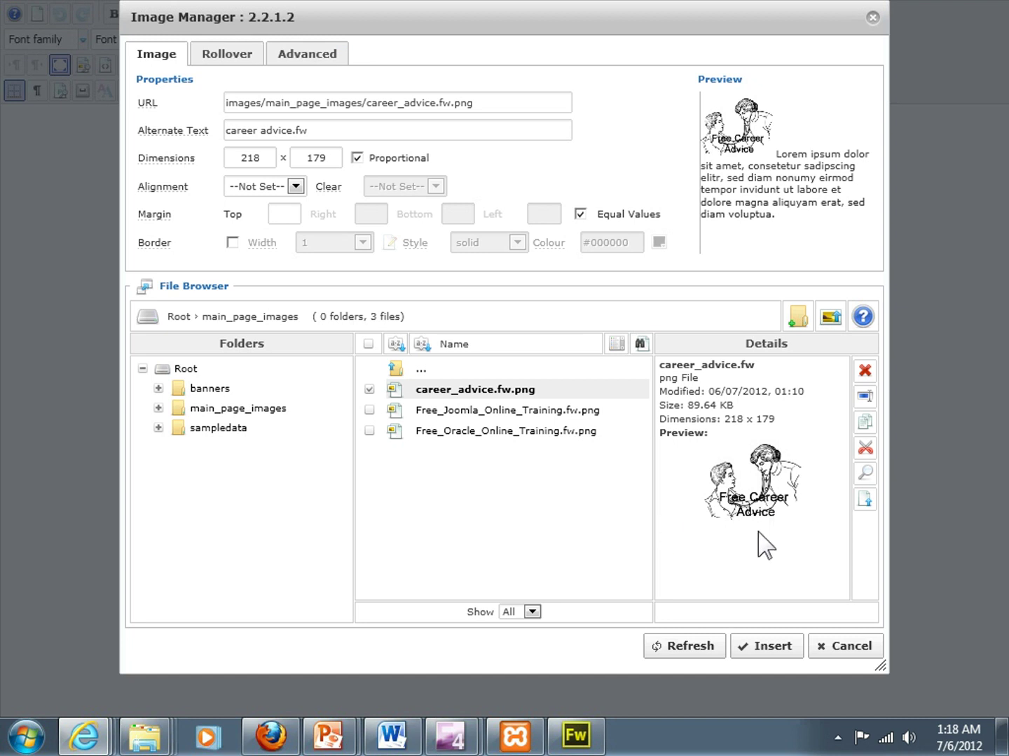
- Insert career_advice.fw.png into the article body and select the inserted image
click(771, 648)
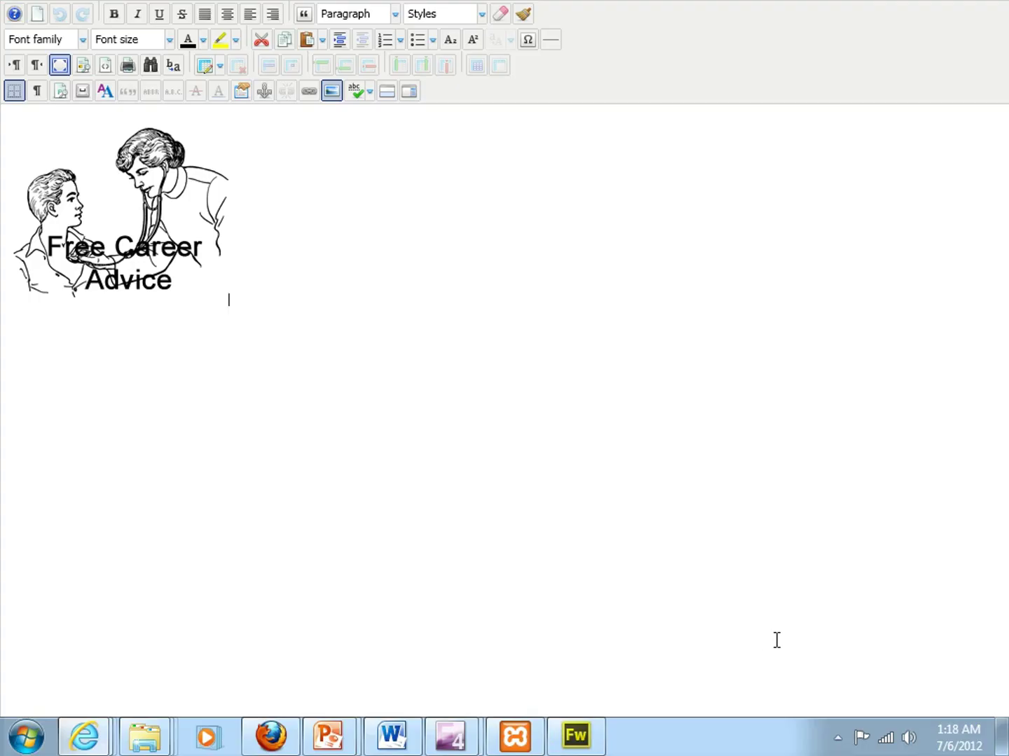
click(141, 260)
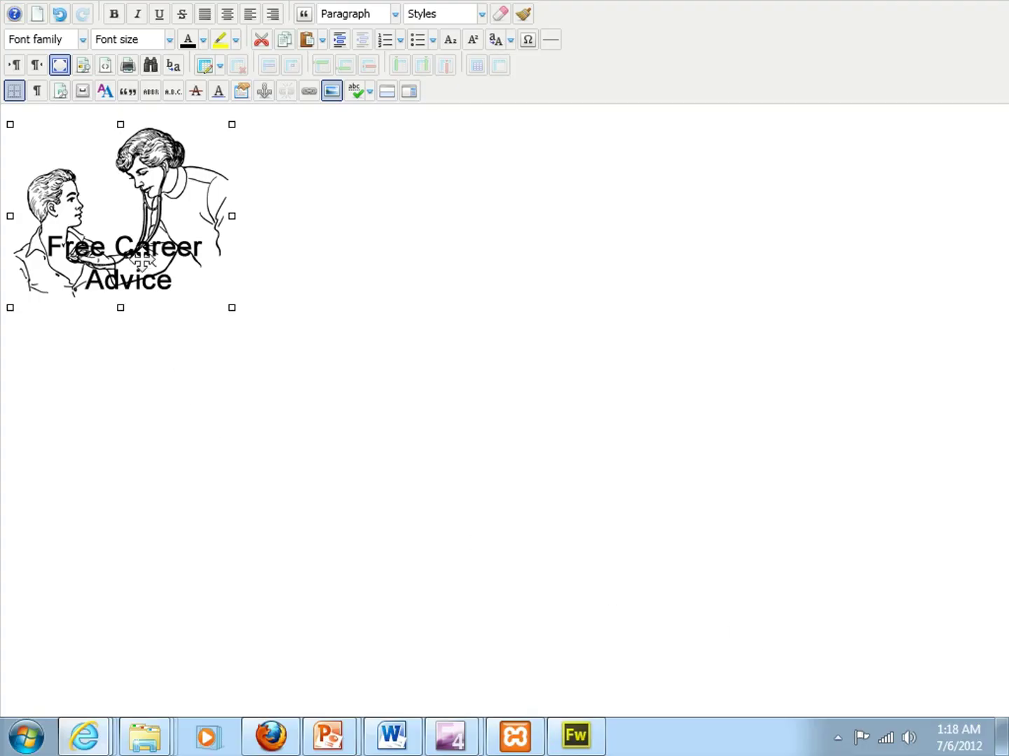
click(356, 244)
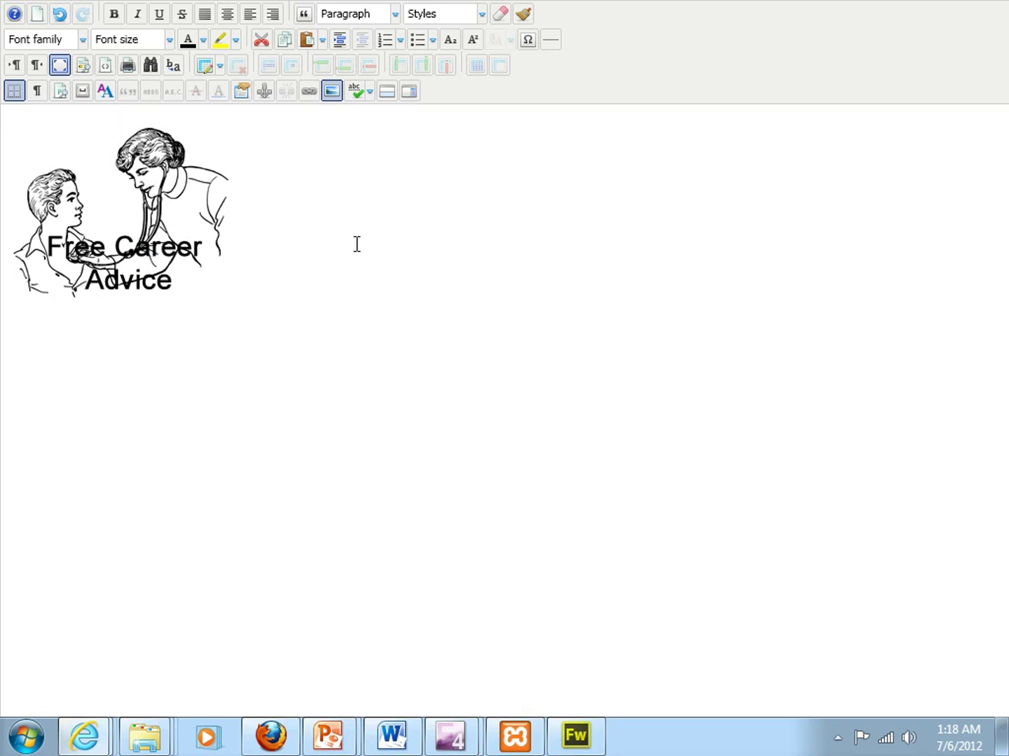
click(163, 243)
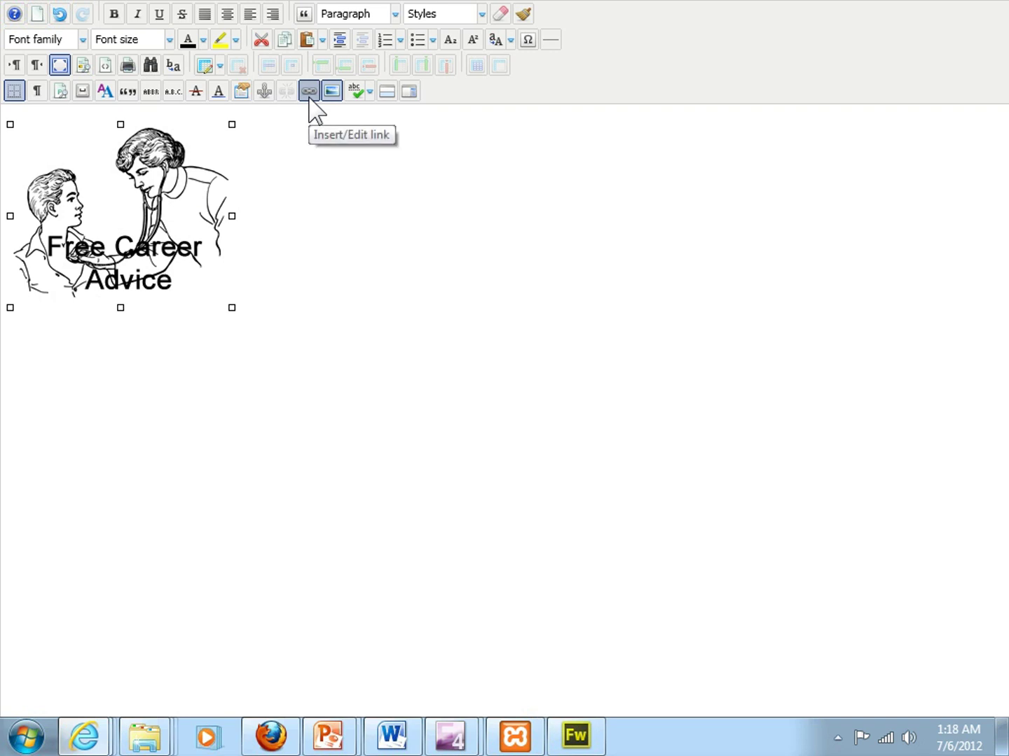
key(super+plus)
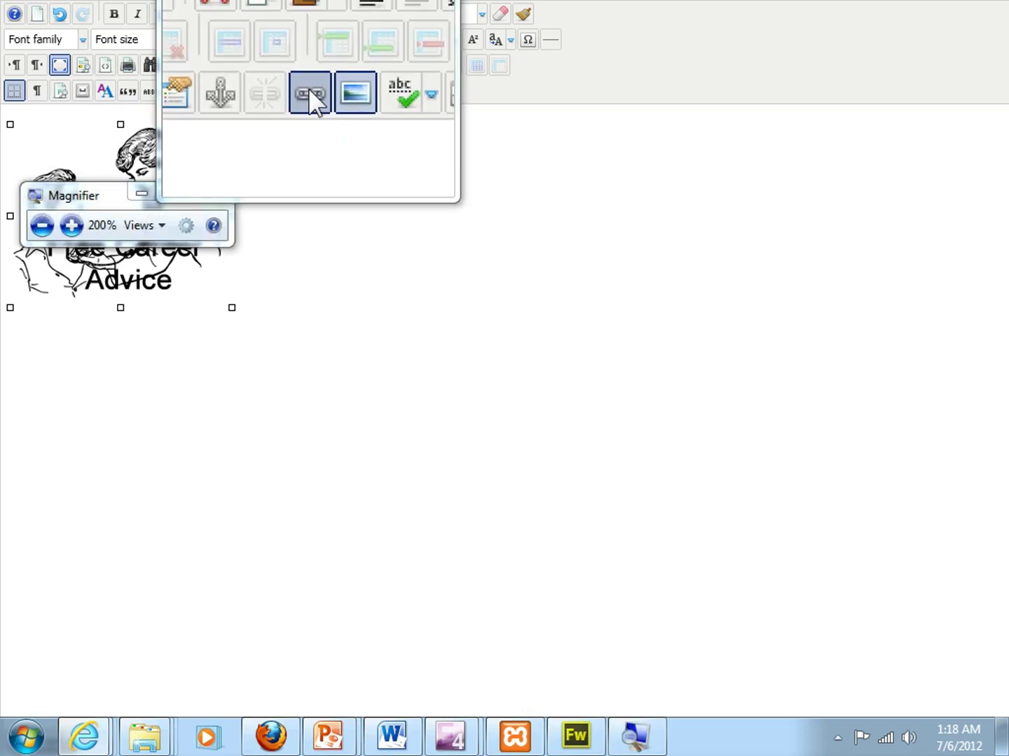
click(308, 91)
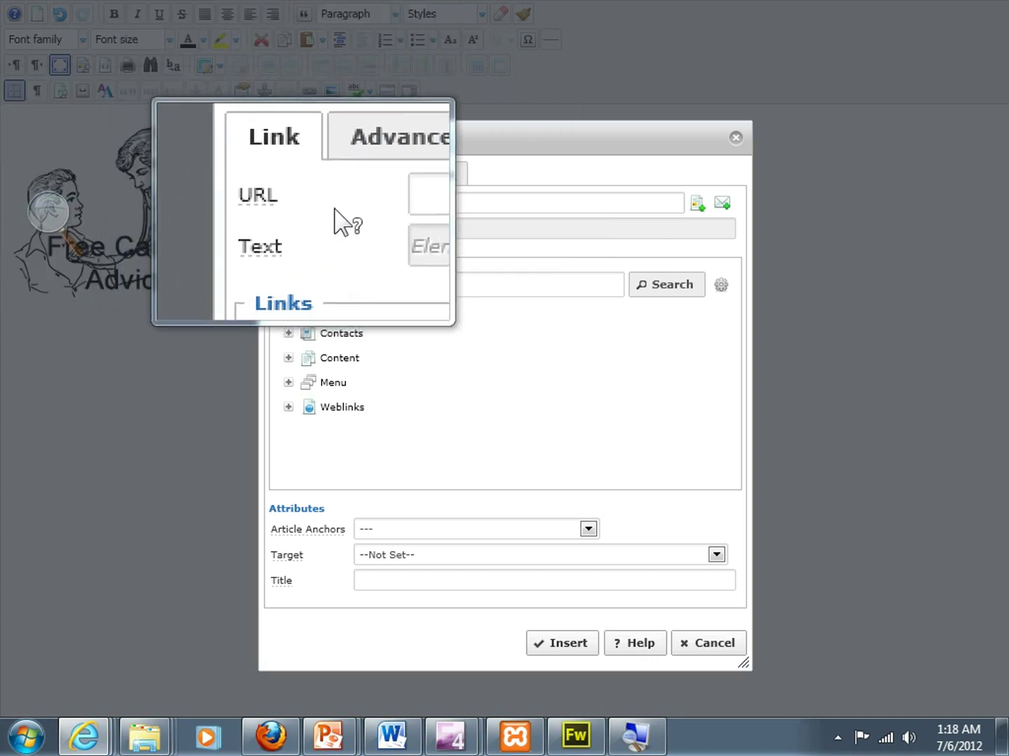
click(394, 200)
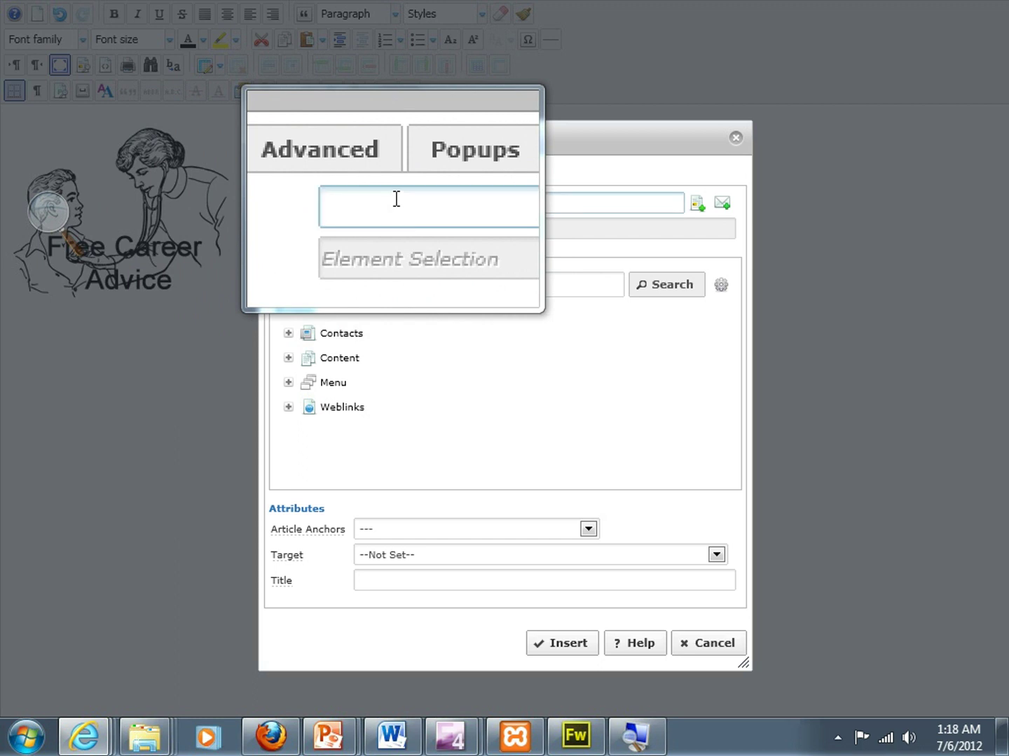
text(http://w)
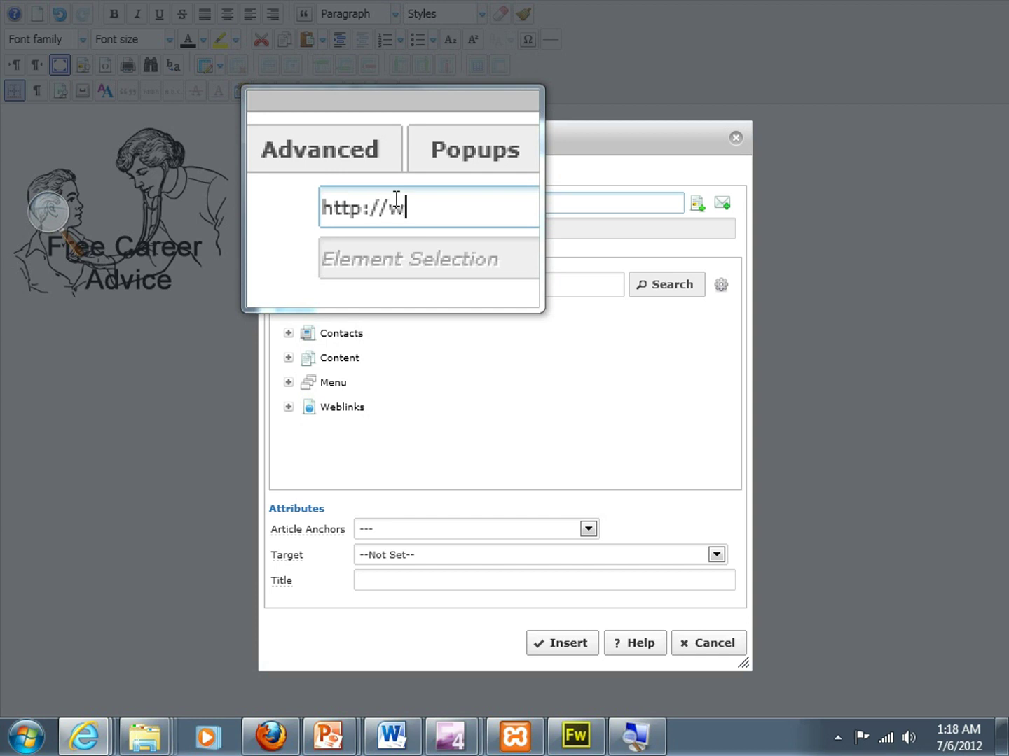
text(ww.aclnz.co)
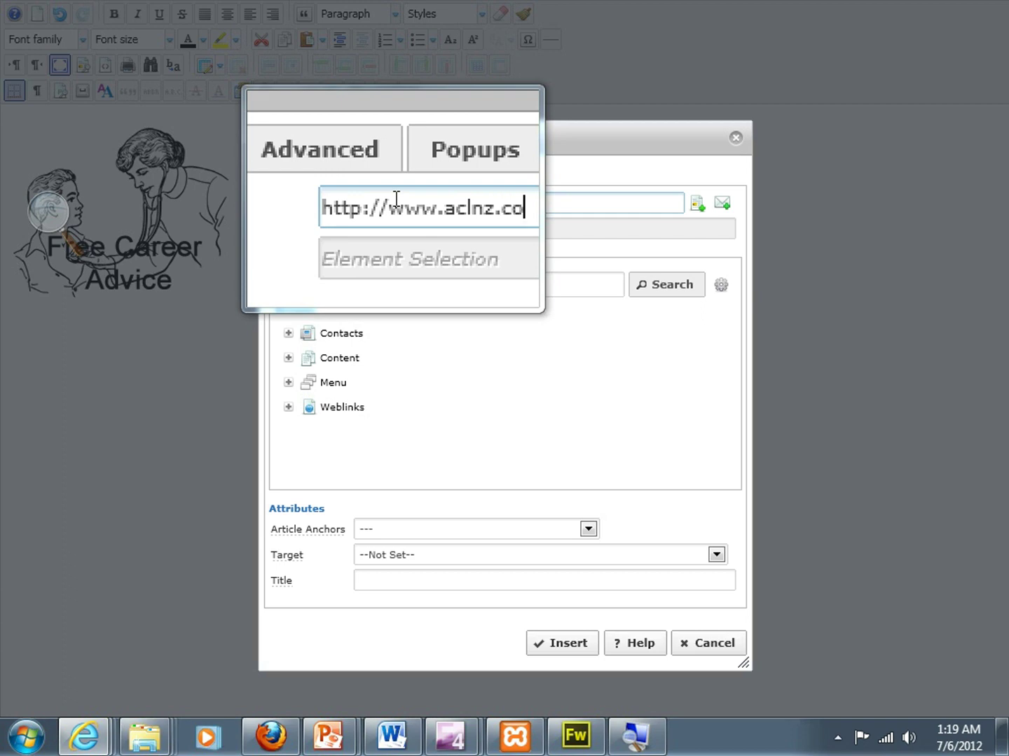
text(m)
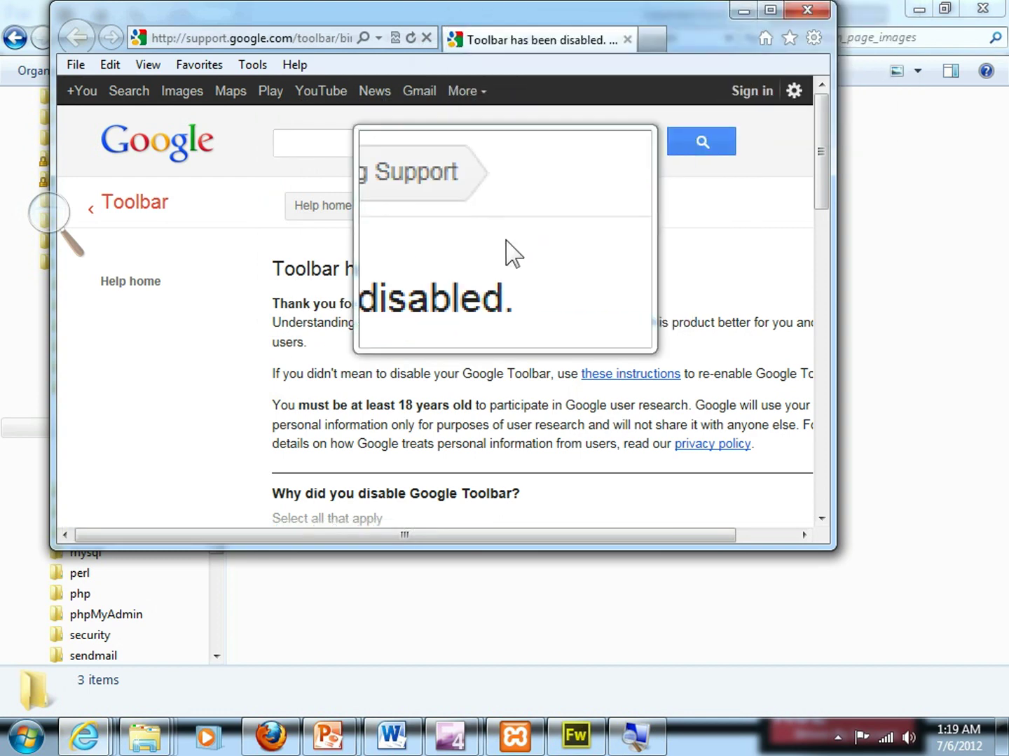
key(super+Escape)
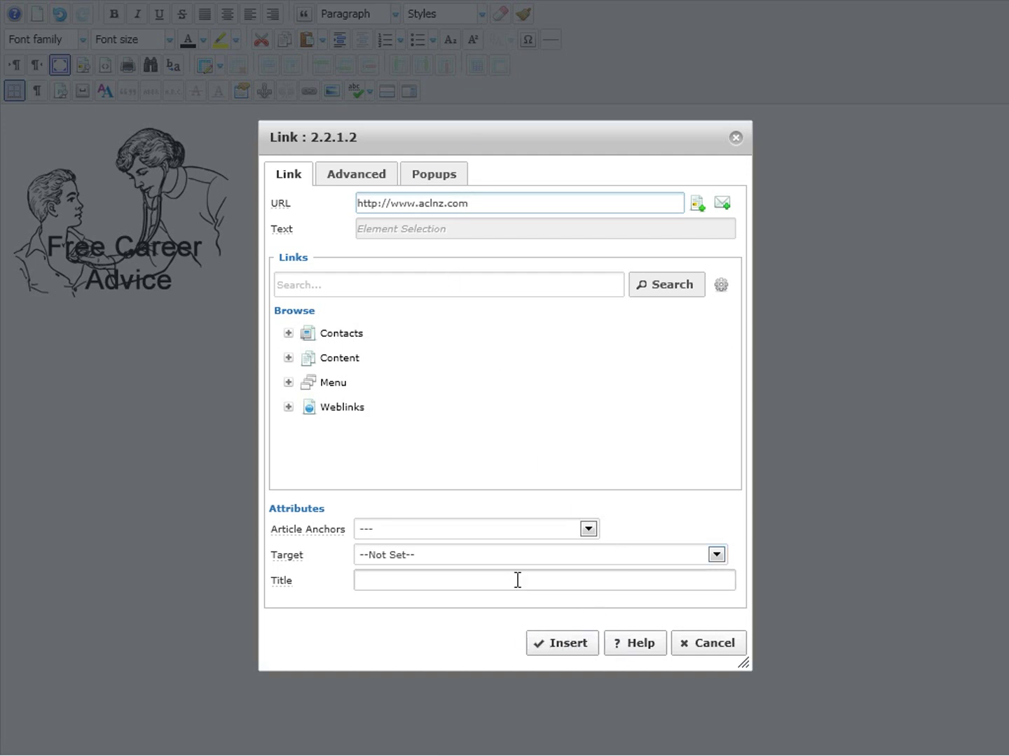
- Set the link target to 'Open in new window', title it 'Career Advice', and apply
click(511, 558)
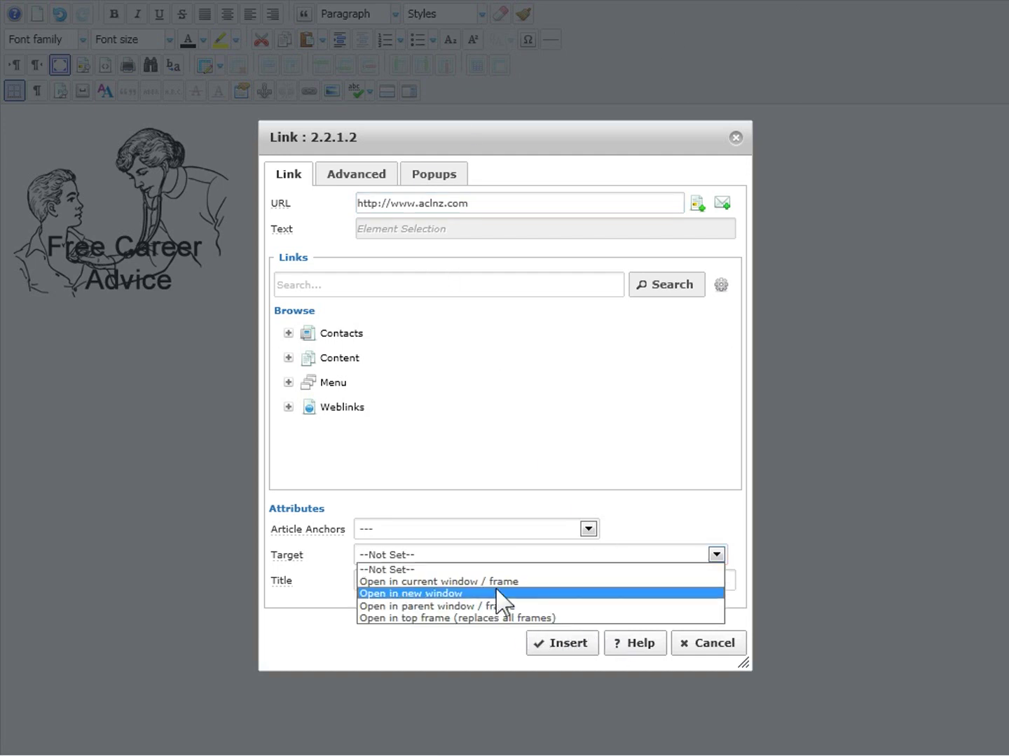
click(497, 595)
click(438, 584)
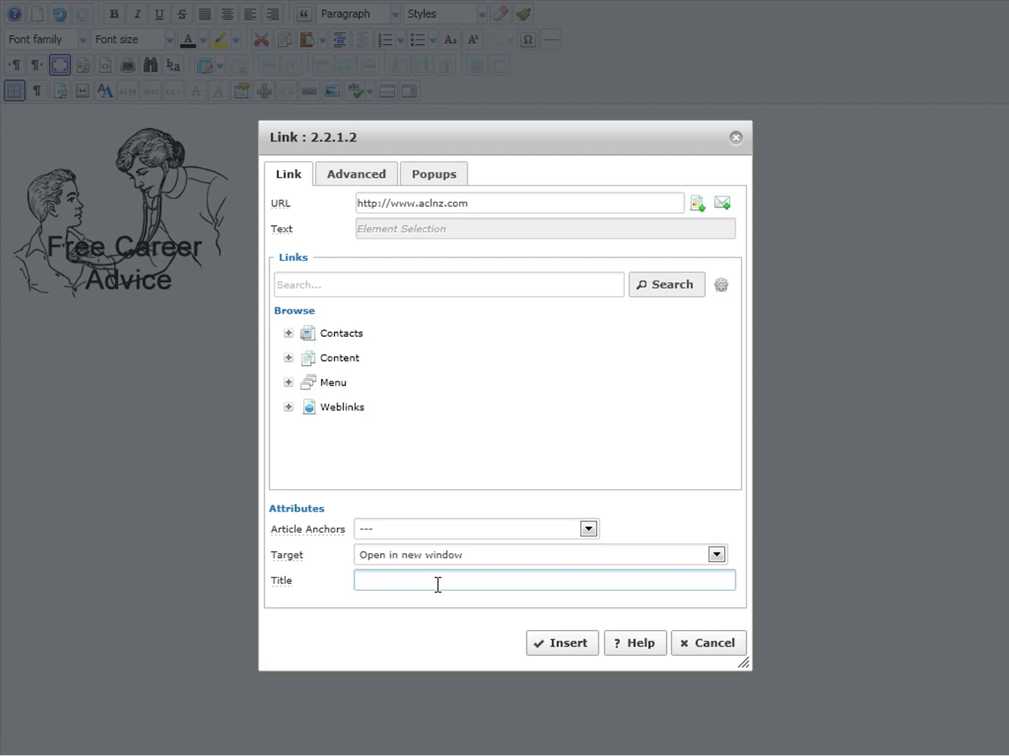
text(Career Advice)
click(559, 651)
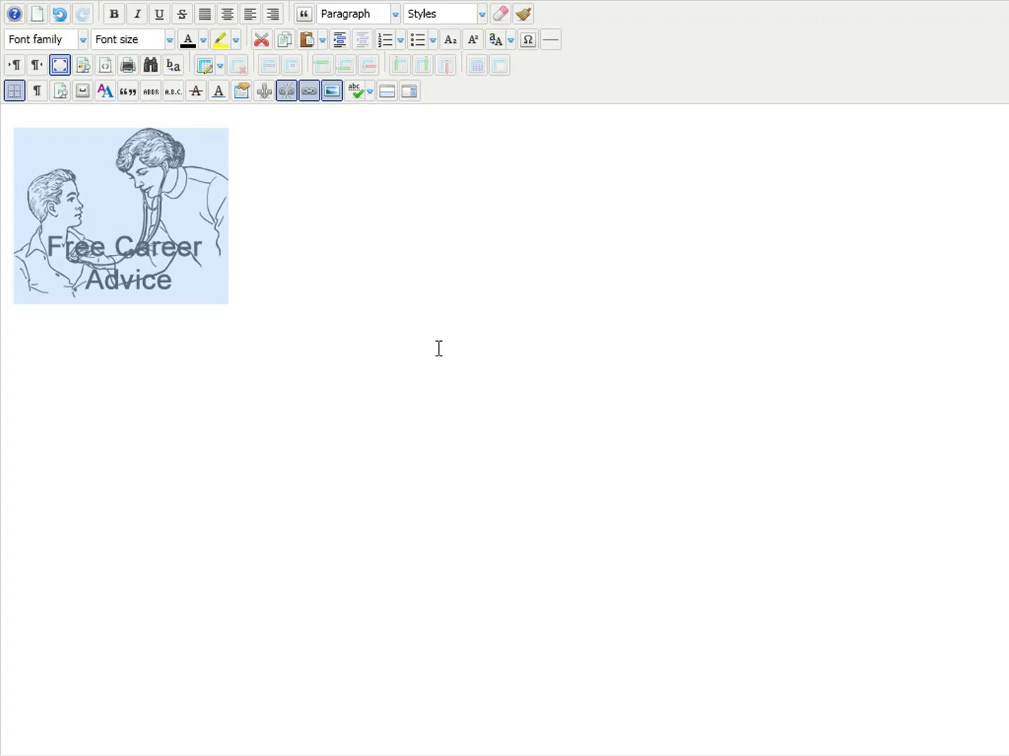
click(450, 270)
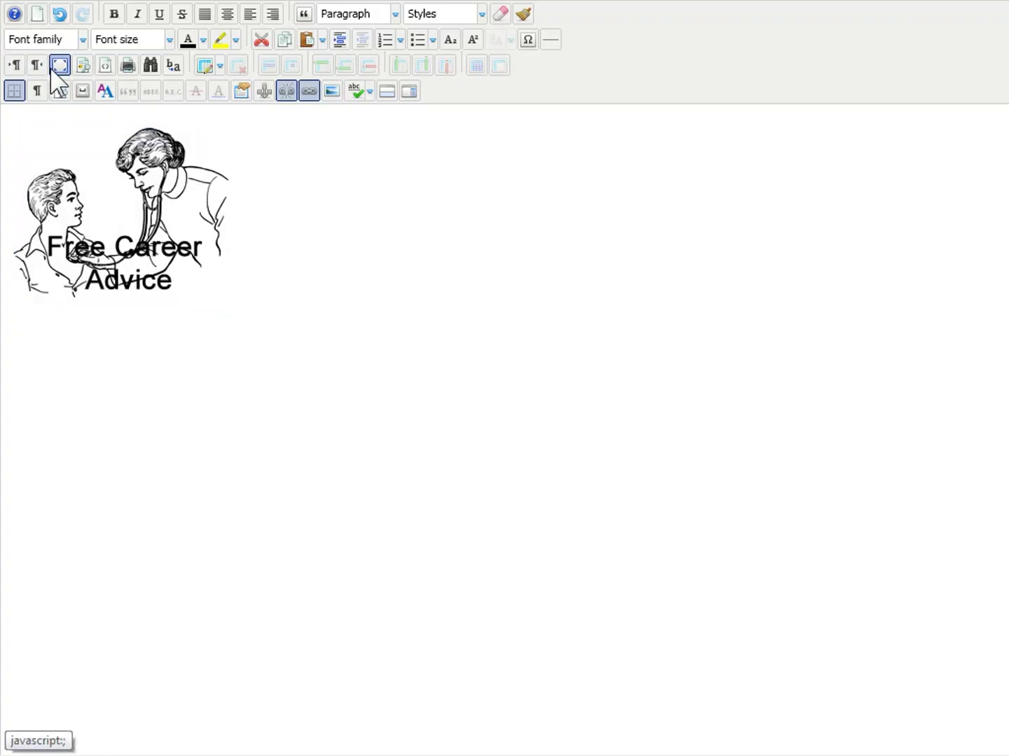
- Exit full-screen editing and select the image to confirm its p » a » img link path
click(60, 65)
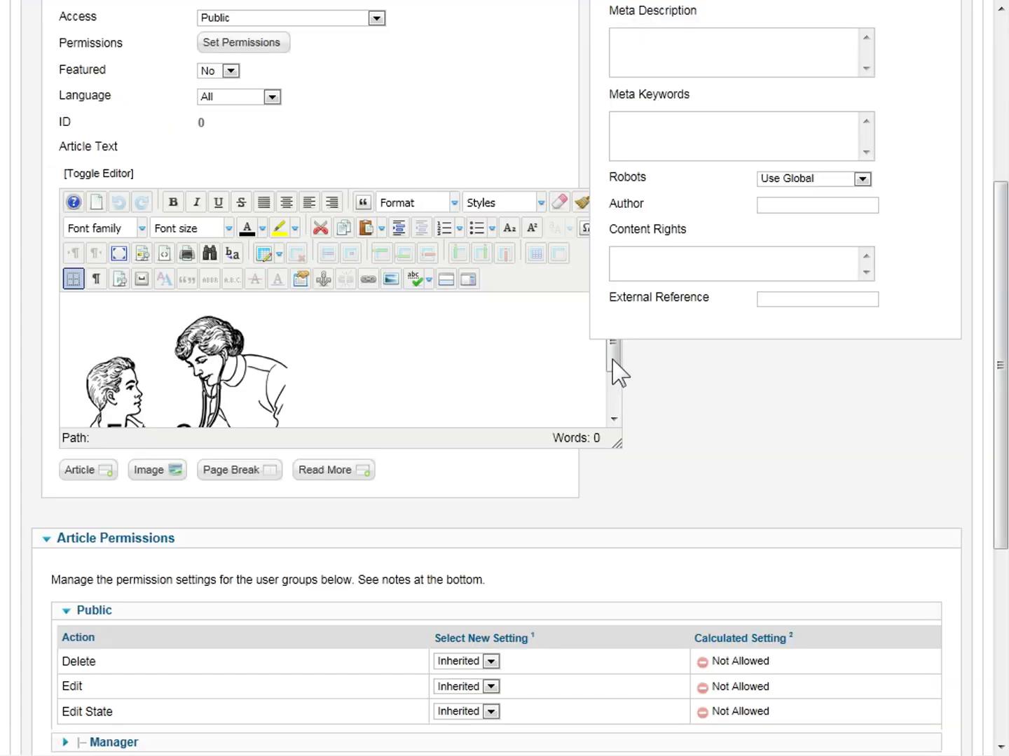
drag(612, 359, 610, 401)
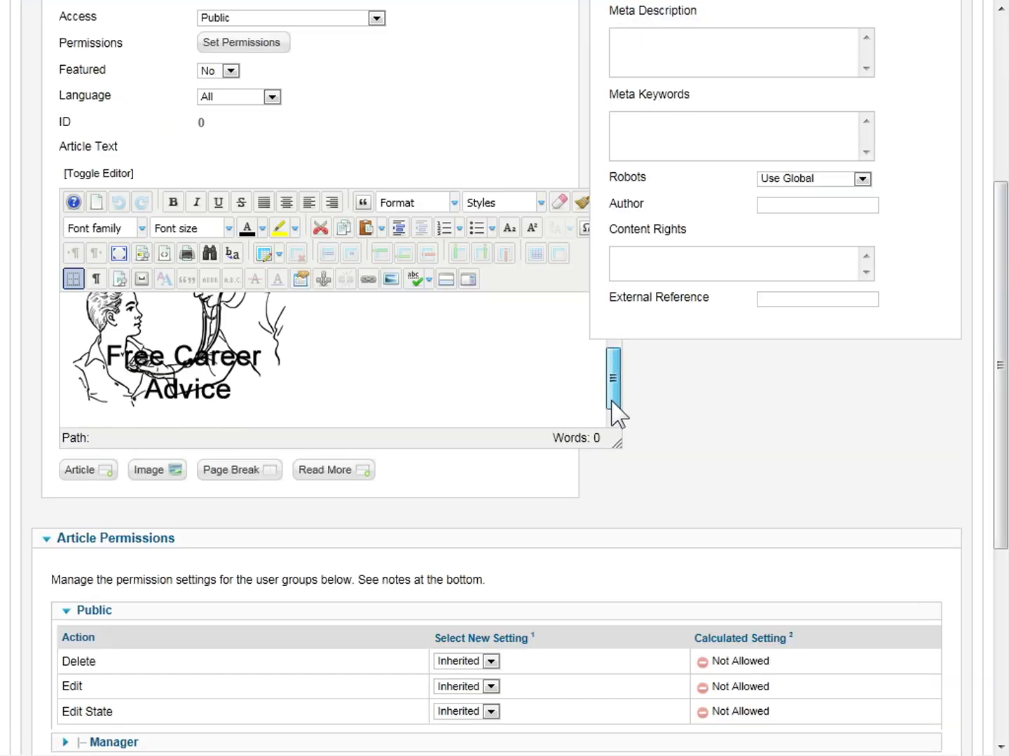
click(134, 365)
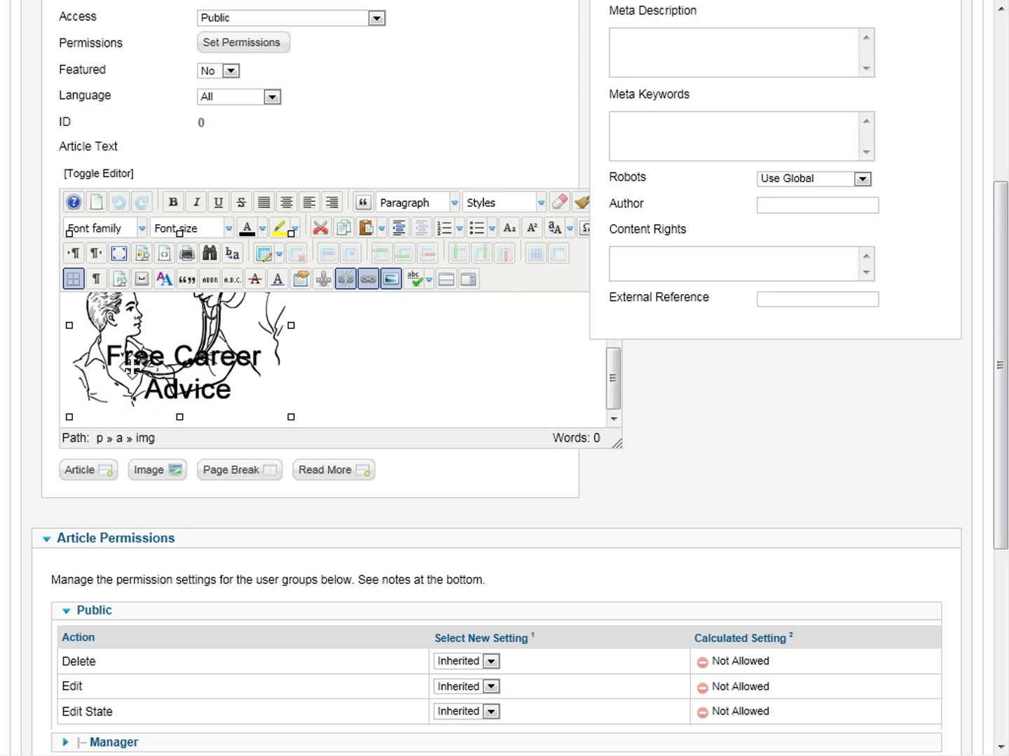
key(alt+Tab)
key(alt+Tab)
key(alt+Tab)
key(alt+Tab)
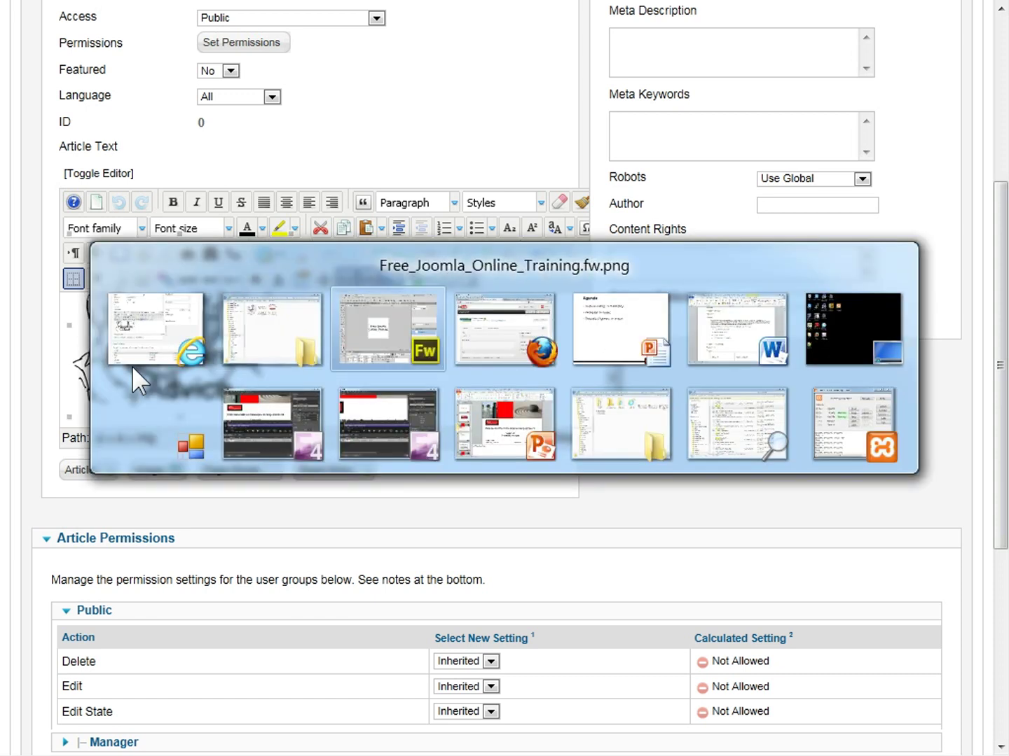